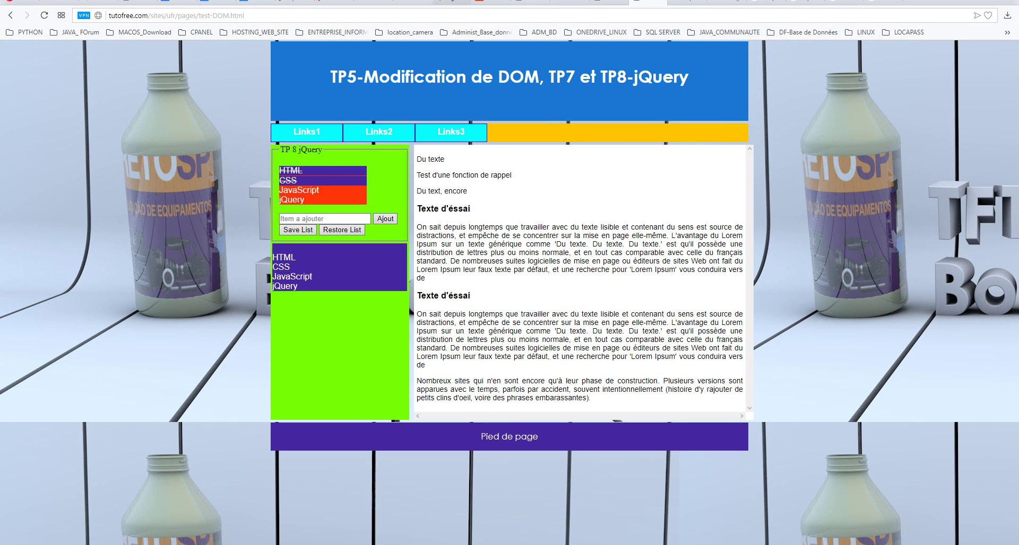
- Try signing in to git.unistra.fr twice, getting a 500 error each time
click(443, 4)
click(582, 254)
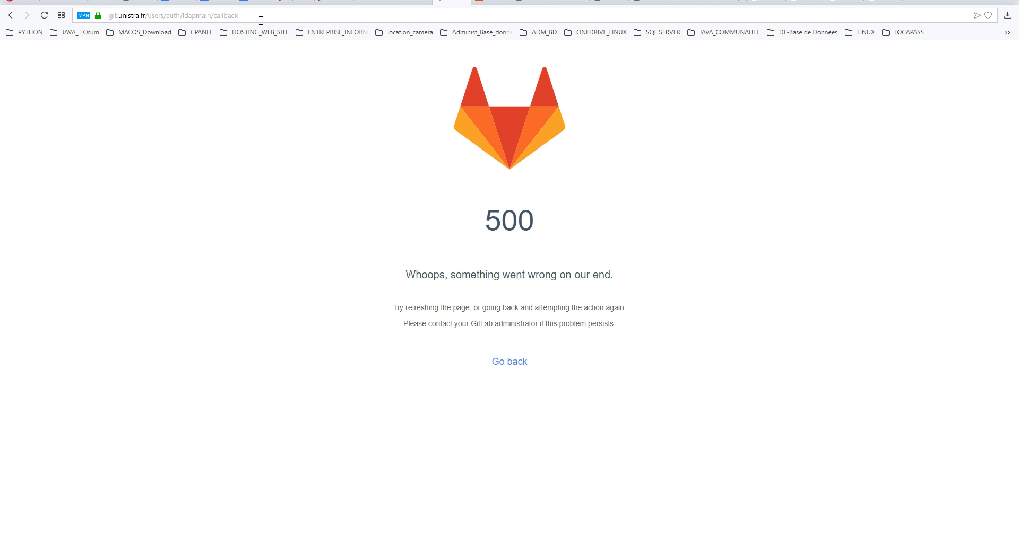
click(507, 361)
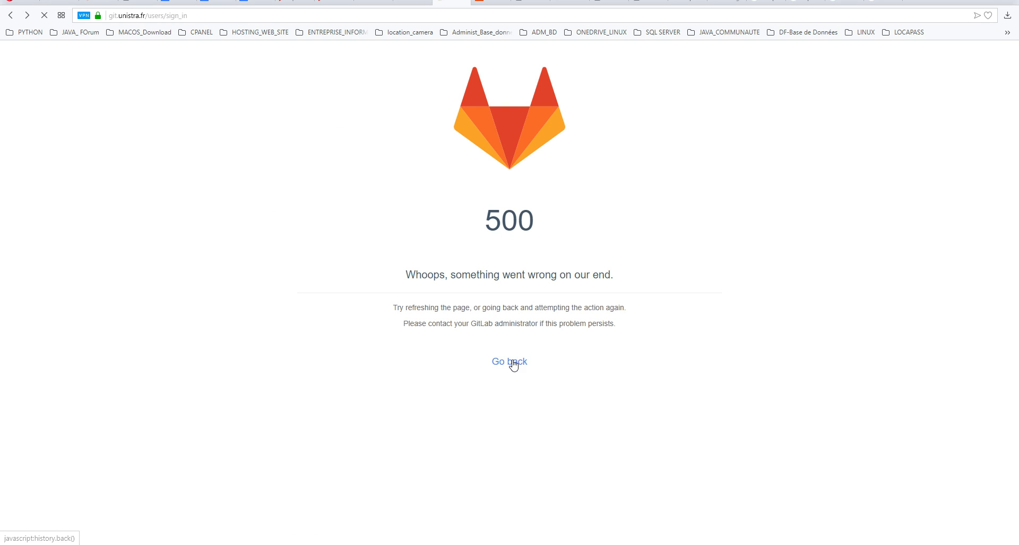
click(629, 247)
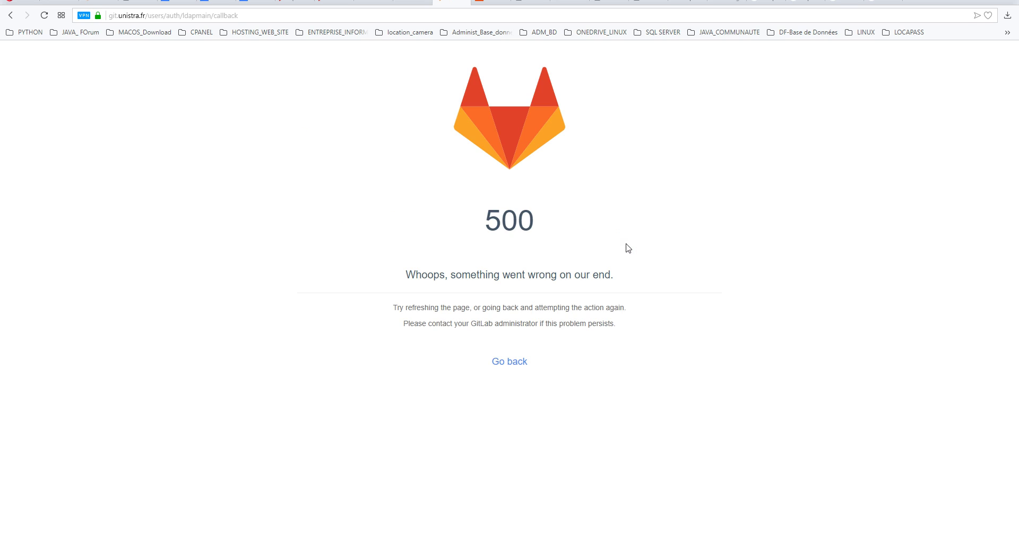
- Go to the Google homepage by entering 'google' in the address bar
click(425, 16)
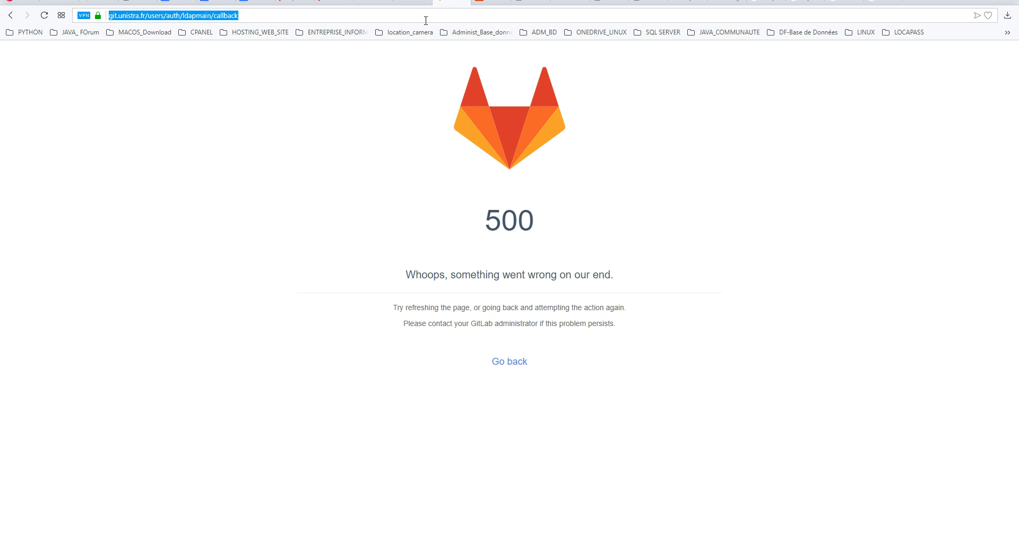
text(google.fr)
key(Return)
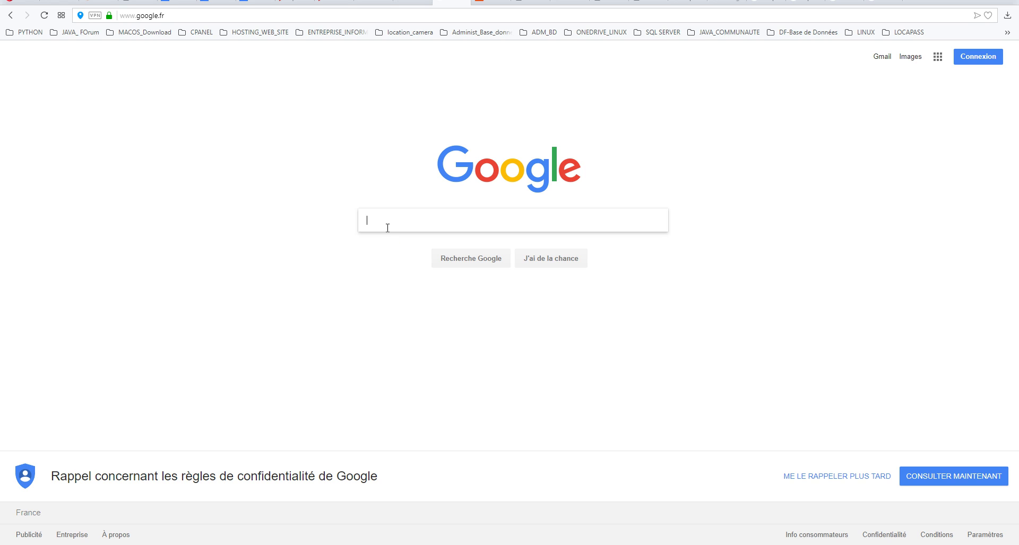
- Search Google for 'git.uni', then open git.unistra.fr and sign in with saved credentials
text(gi)
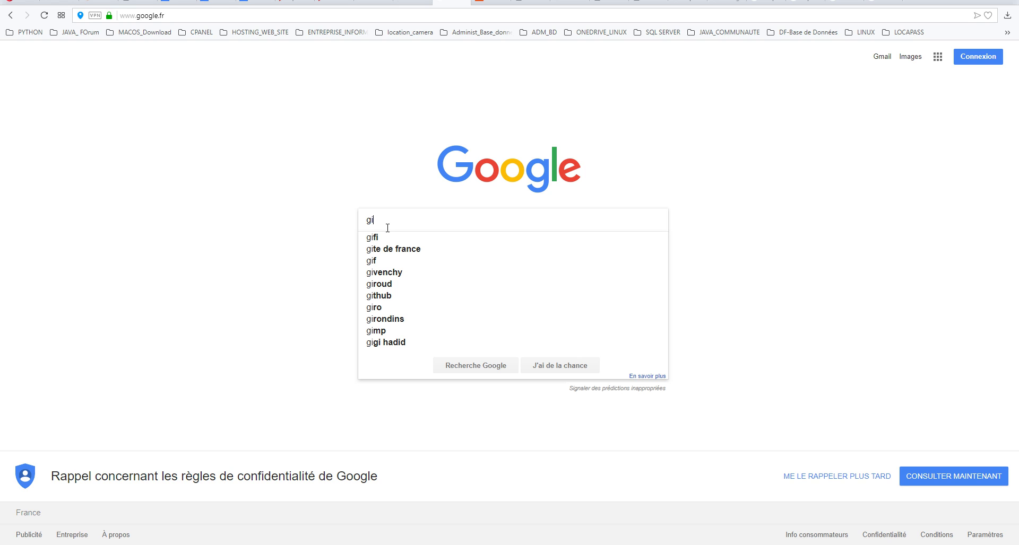
text(t.uni)
key(Return)
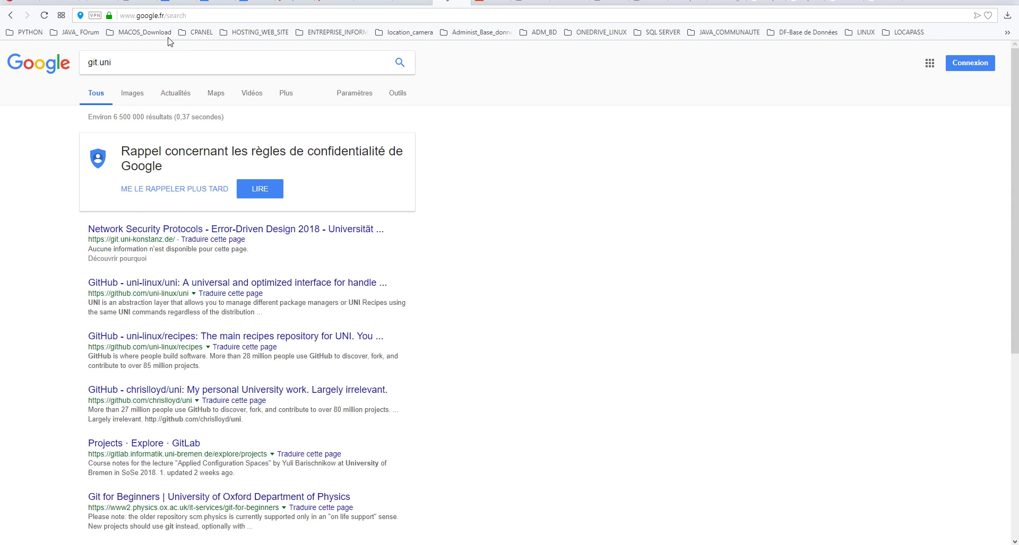
click(151, 16)
text(git.unistra.fr)
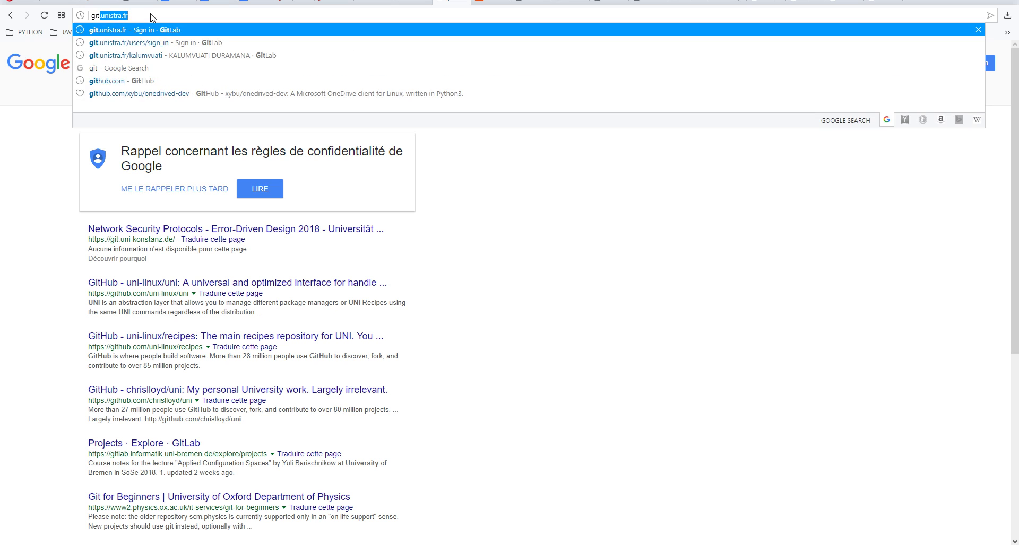
key(Return)
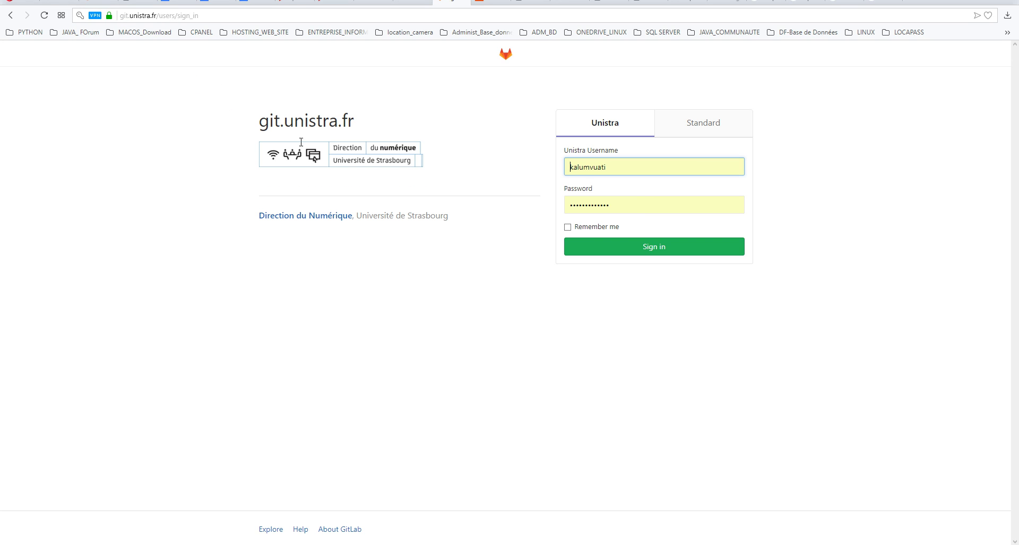
click(619, 247)
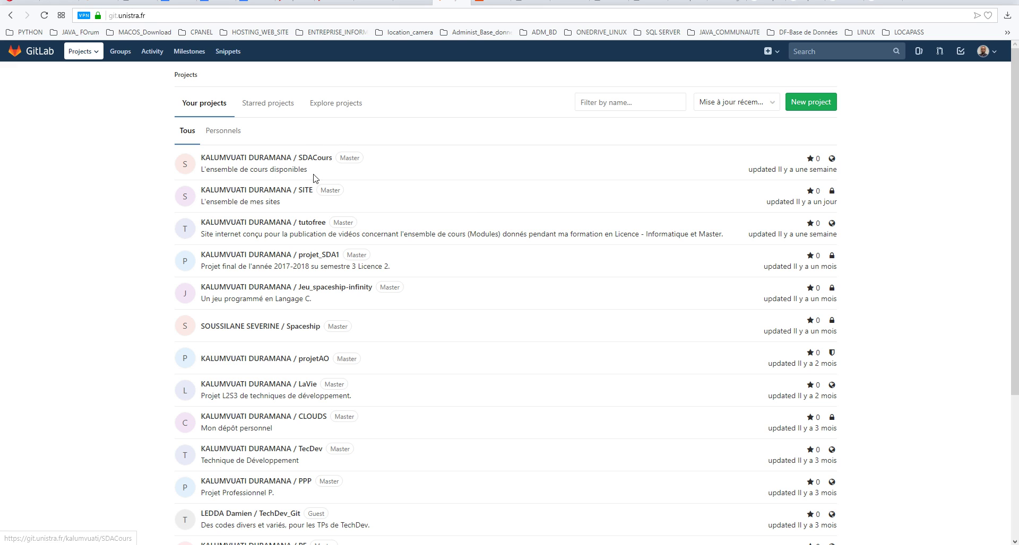
- Open the SDACours project in a new tab and select its URL for copying
click(177, 16)
right_click(255, 157)
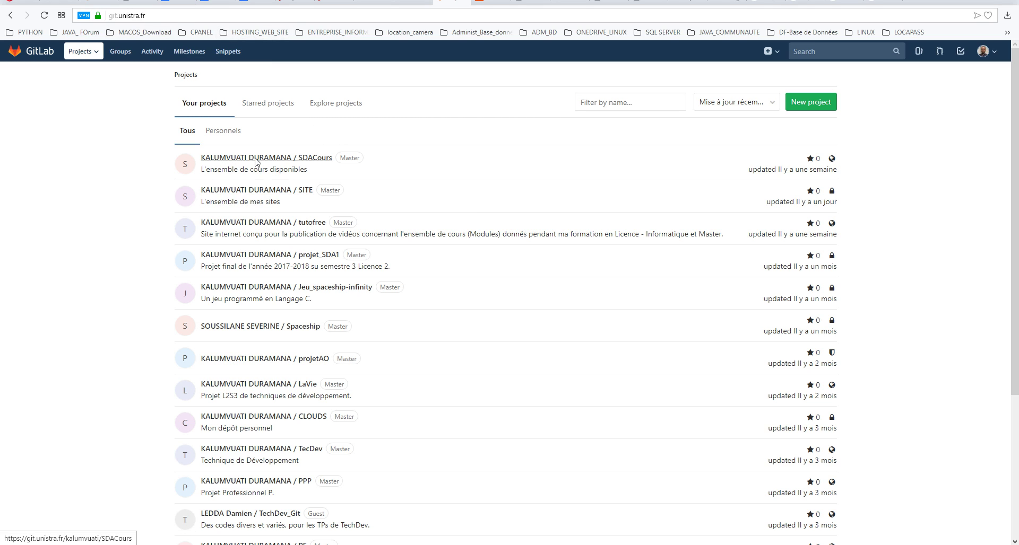
click(302, 169)
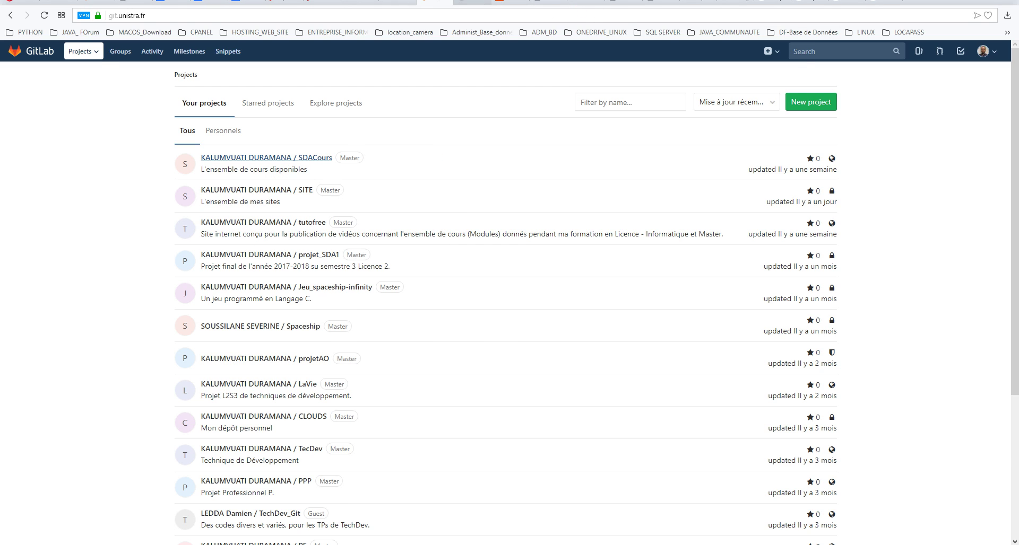
click(473, 2)
click(239, 16)
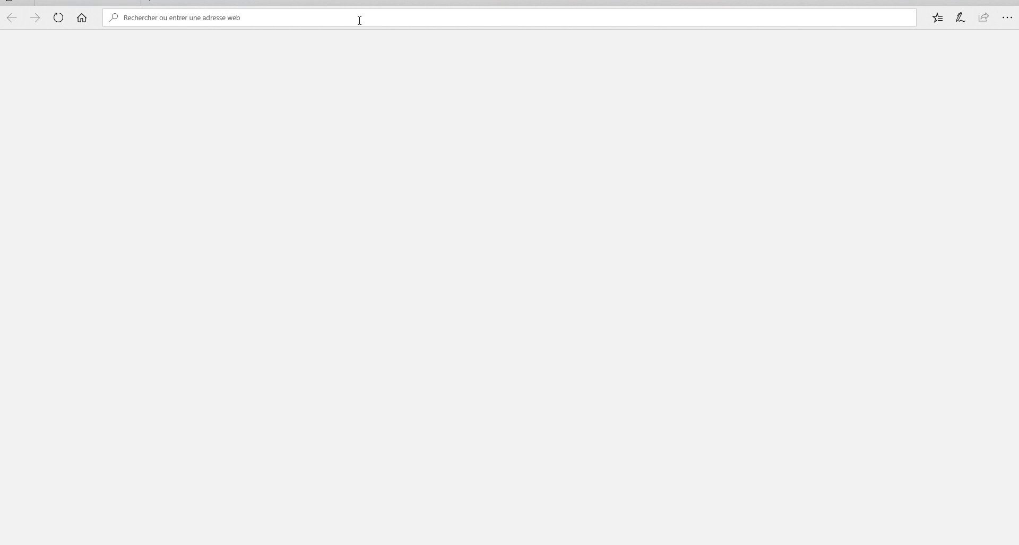
- Paste the SDACours URL into the new signed-out window and load the project page
text(https://git.unistra.fr/kalumvuati/SDACours)
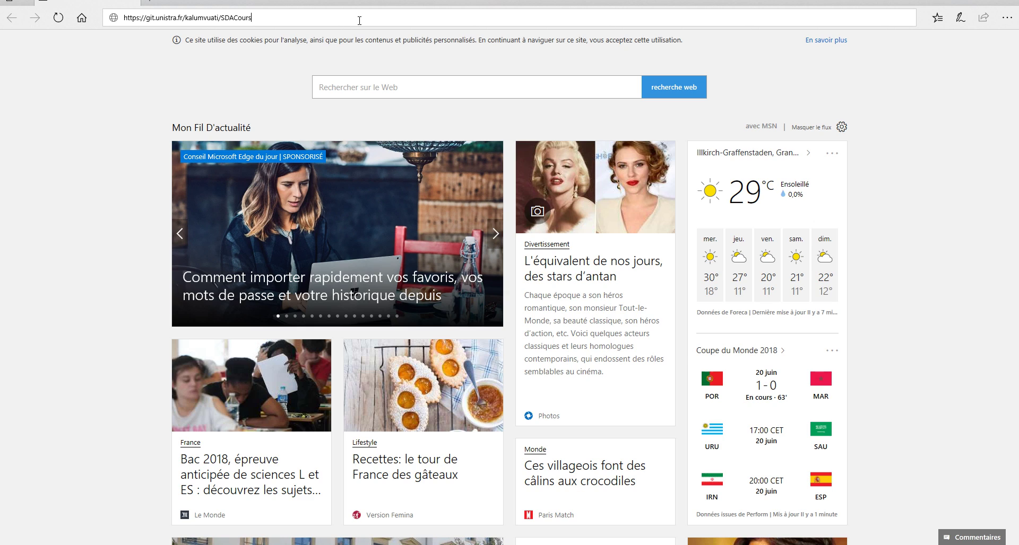
key(Return)
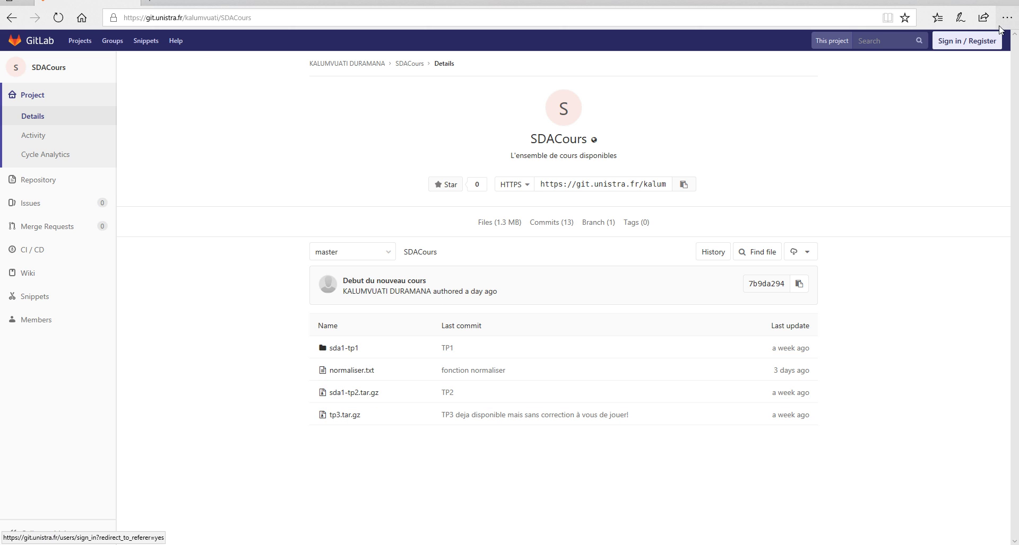
click(271, 21)
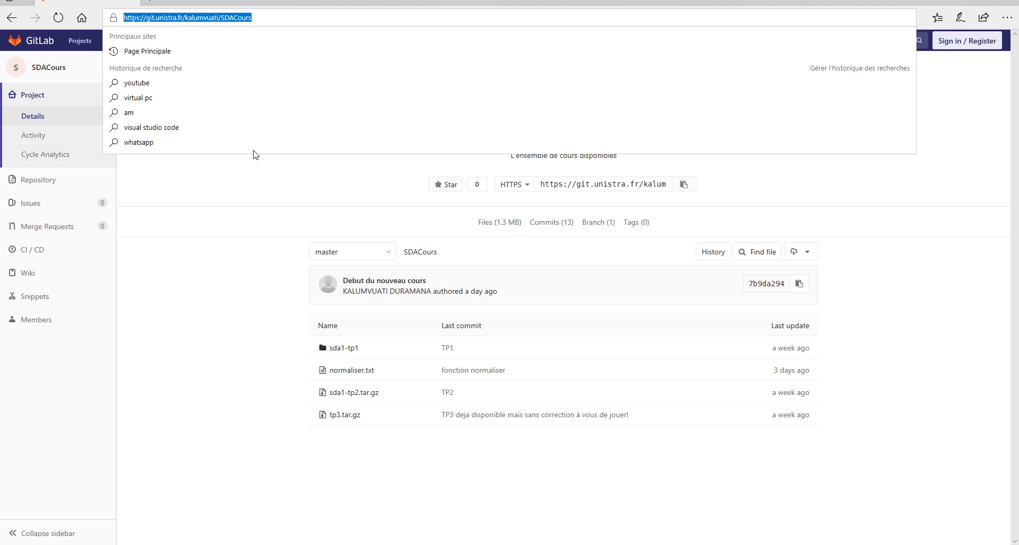
click(209, 357)
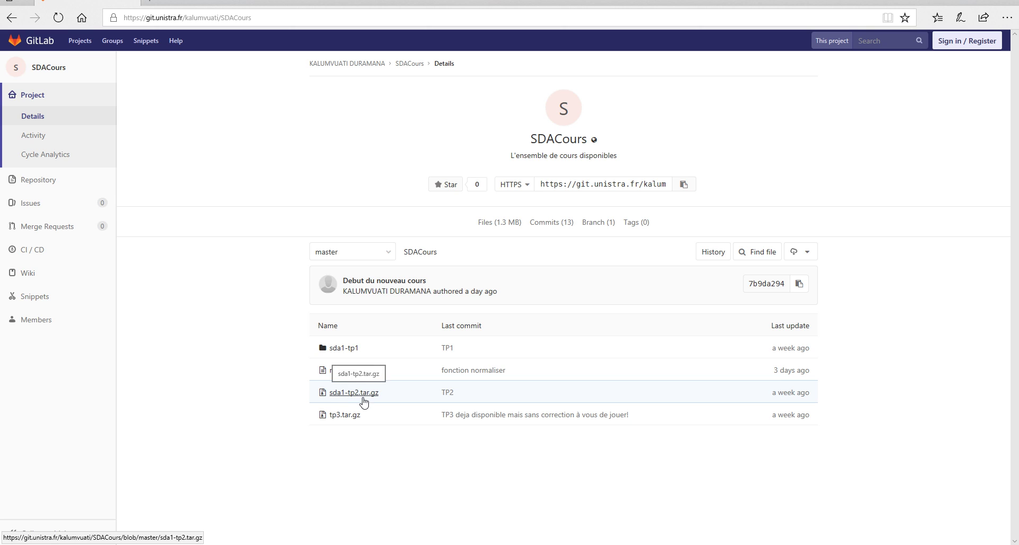
- Open the sda1-tp1 folder, read the sda1-tp1.pdf sheet, then go back to the file list
click(346, 351)
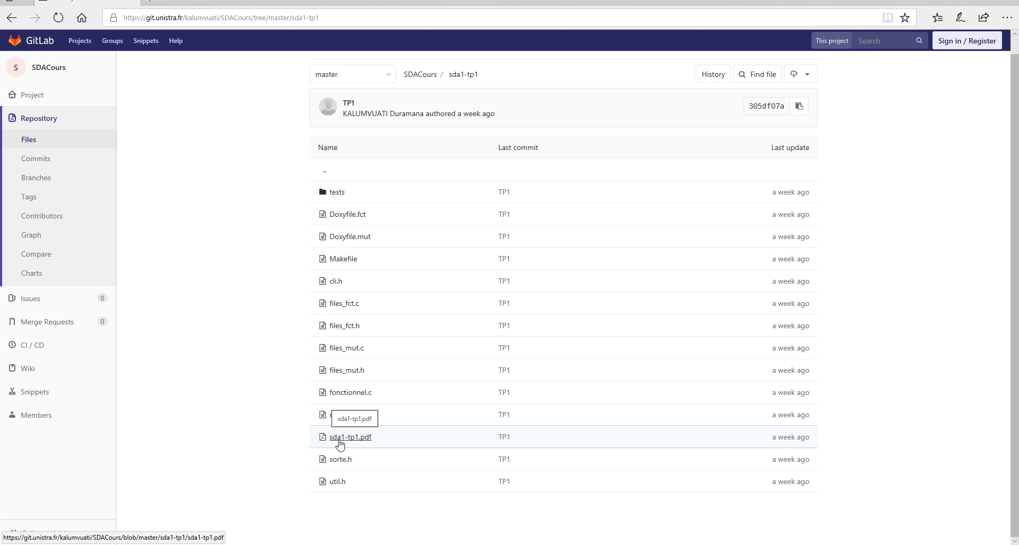
click(364, 436)
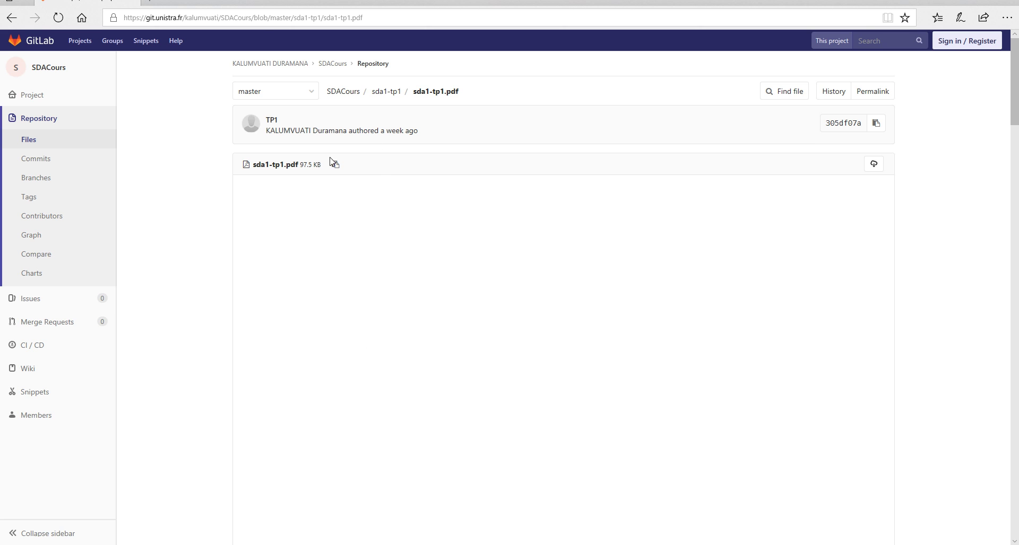
scroll(607, 359, down, 8)
scroll(608, 358, down, 15)
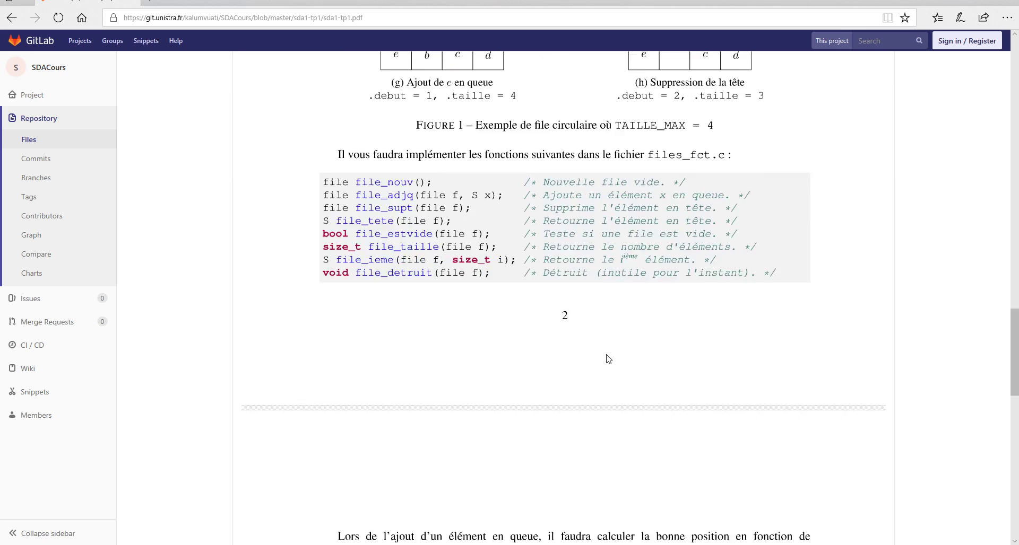
scroll(608, 359, up, 5)
click(11, 18)
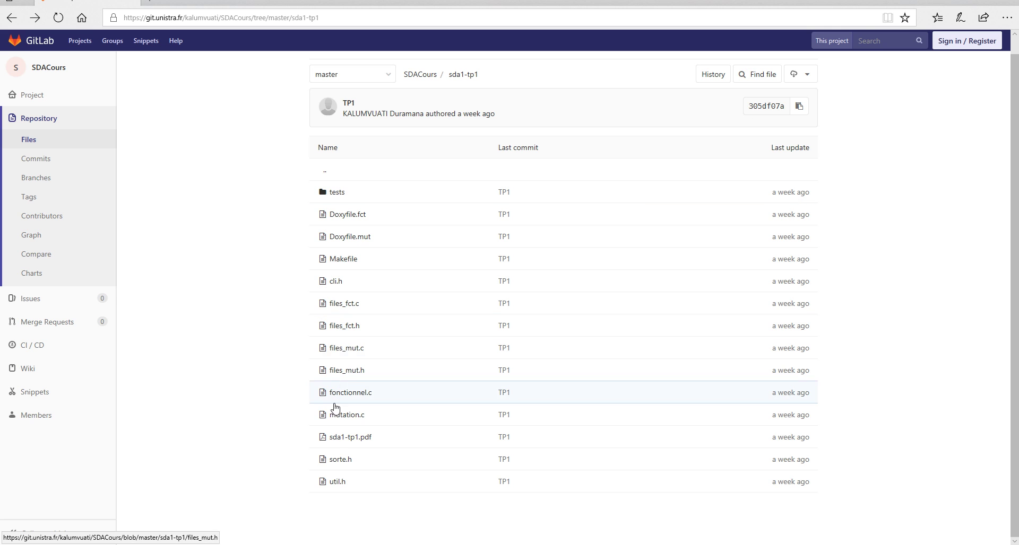
- Copy the sda1-tp1 folder's latest commit SHA and download the repository as a zip
click(11, 17)
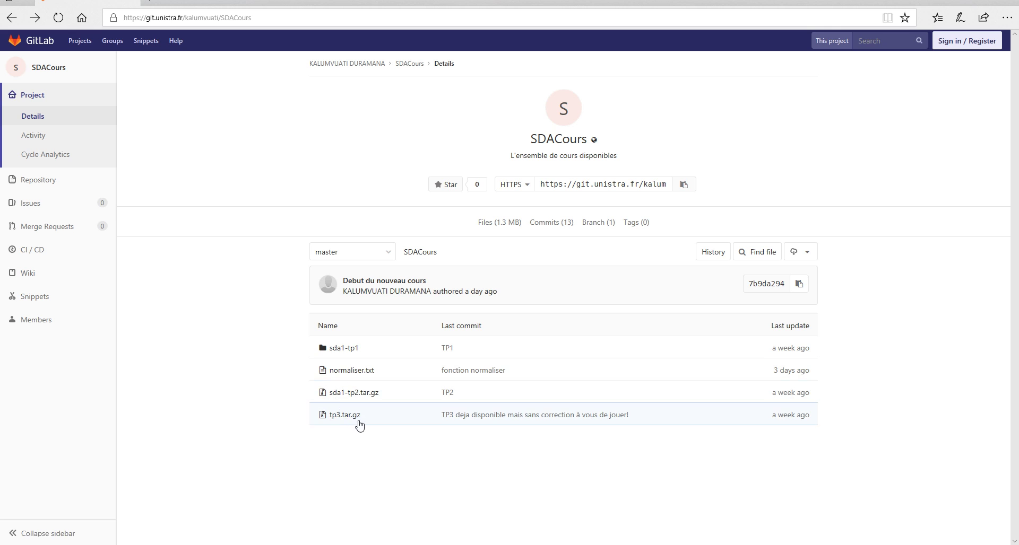
click(344, 348)
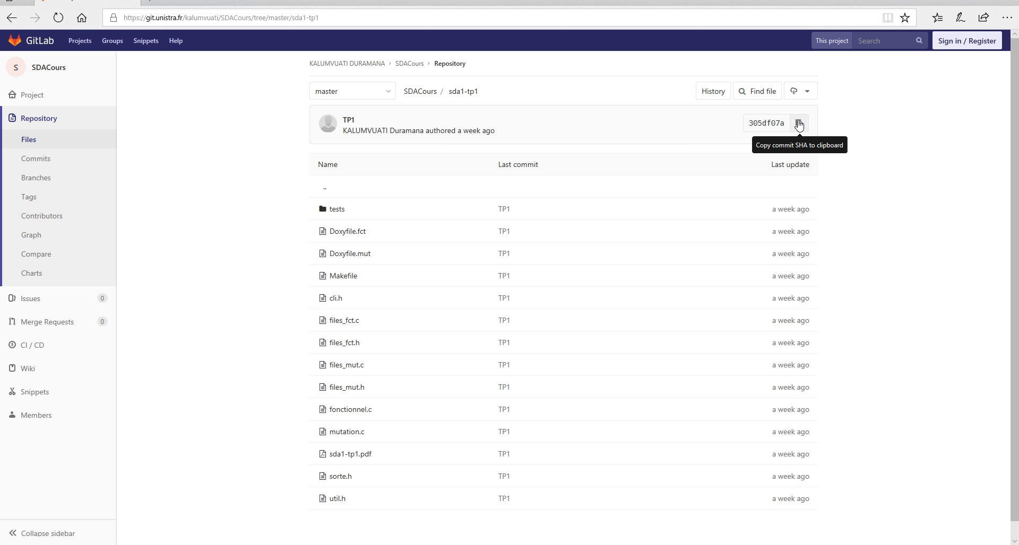
click(798, 124)
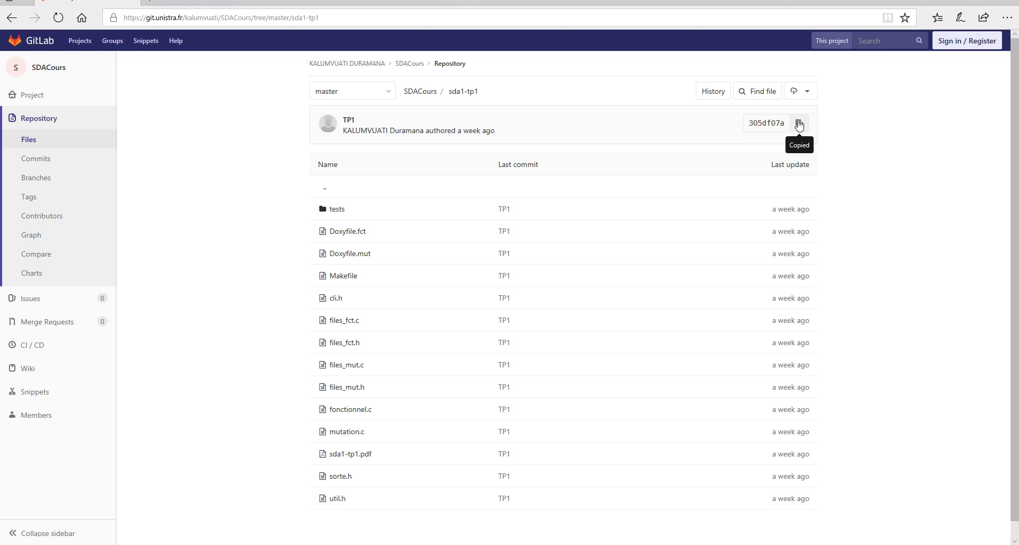
click(805, 93)
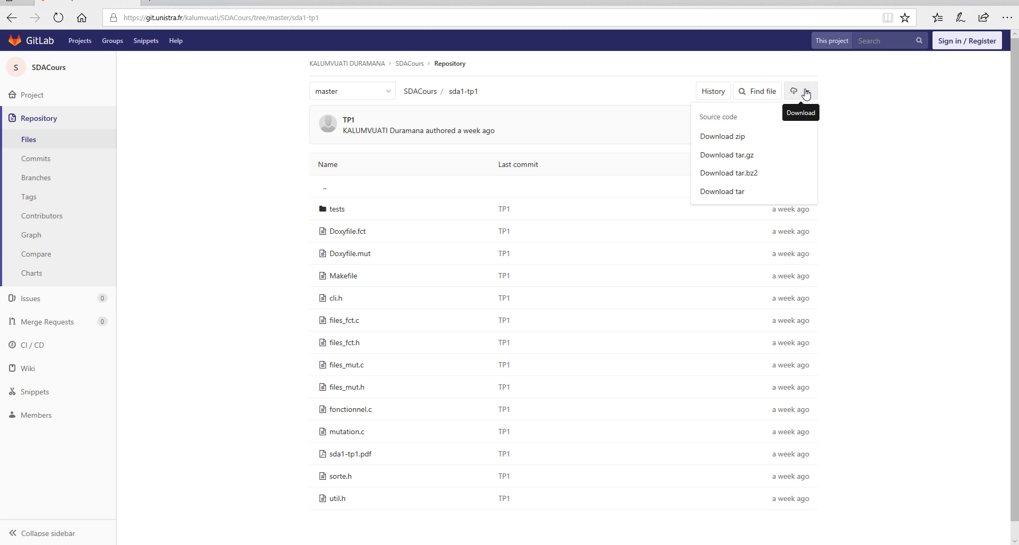
click(736, 139)
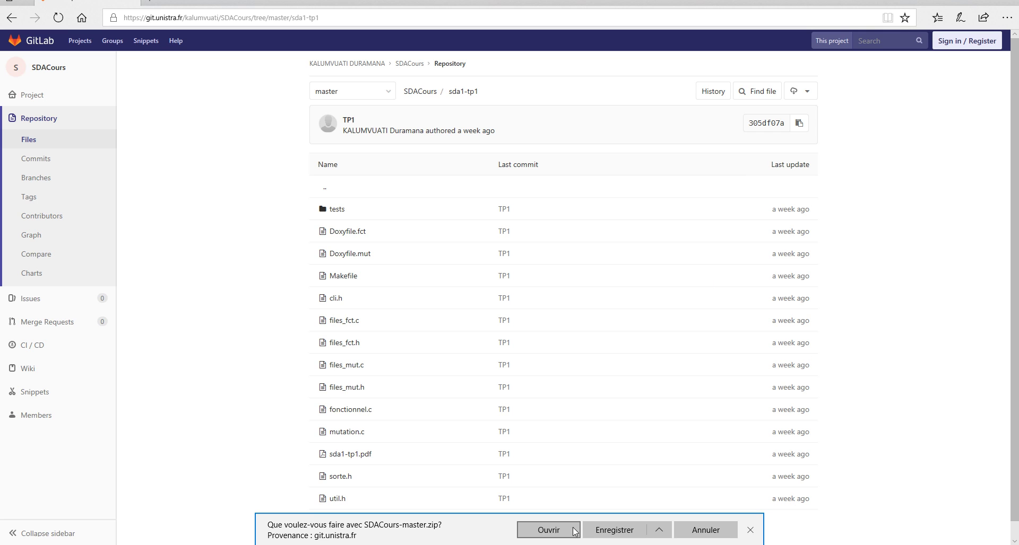
- Open SDACours-master.zip in File Explorer and choose Extraire tout for the SDACours-master folder
click(545, 530)
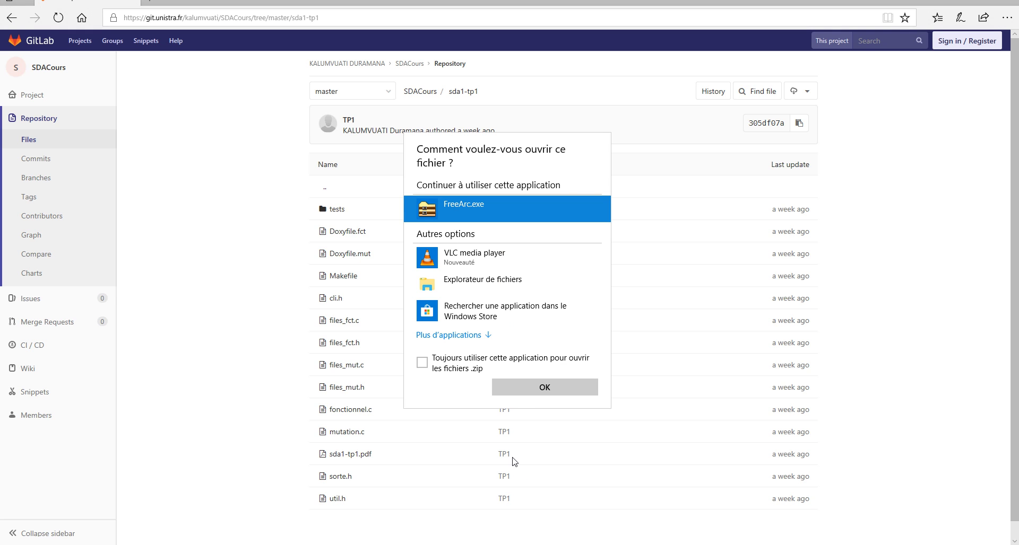
click(530, 275)
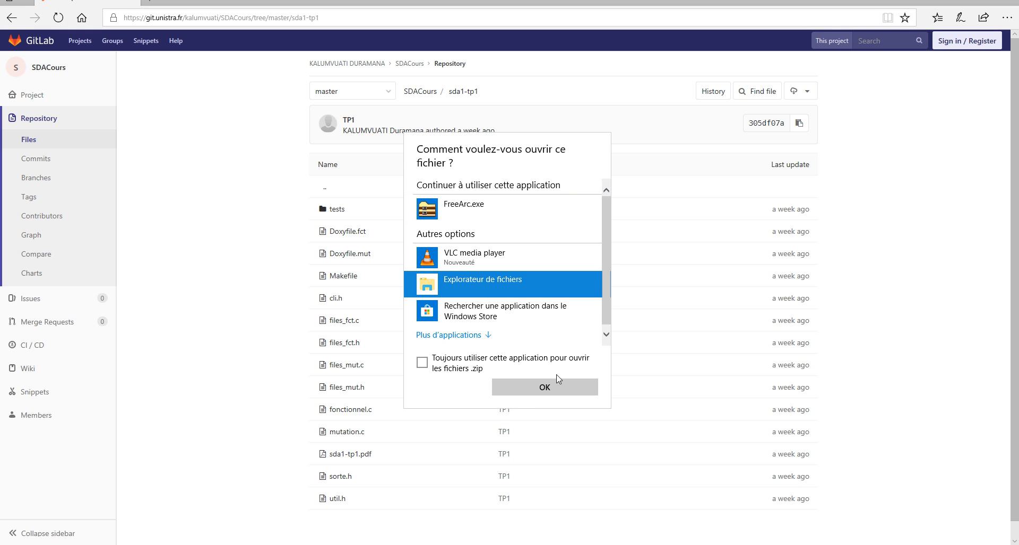
click(549, 387)
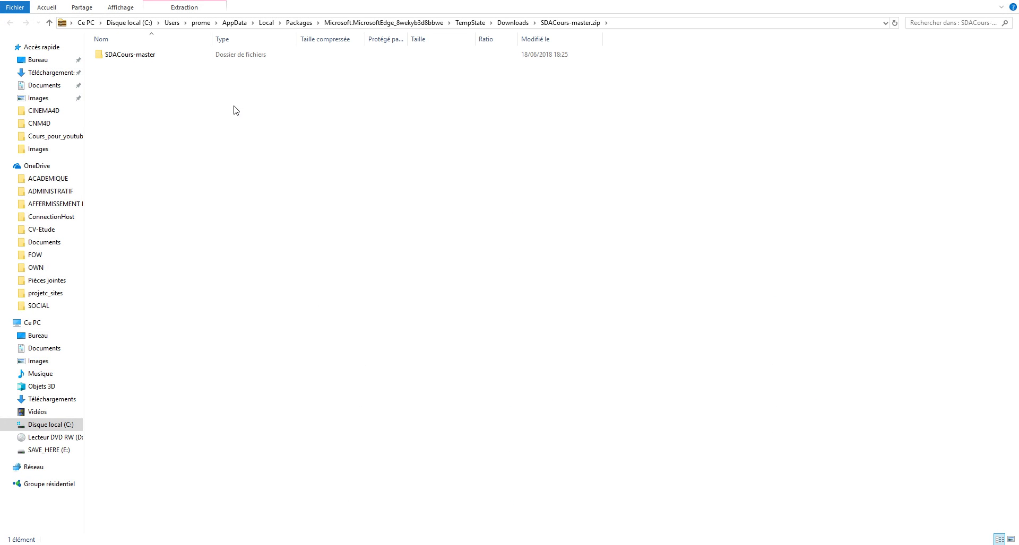
click(147, 59)
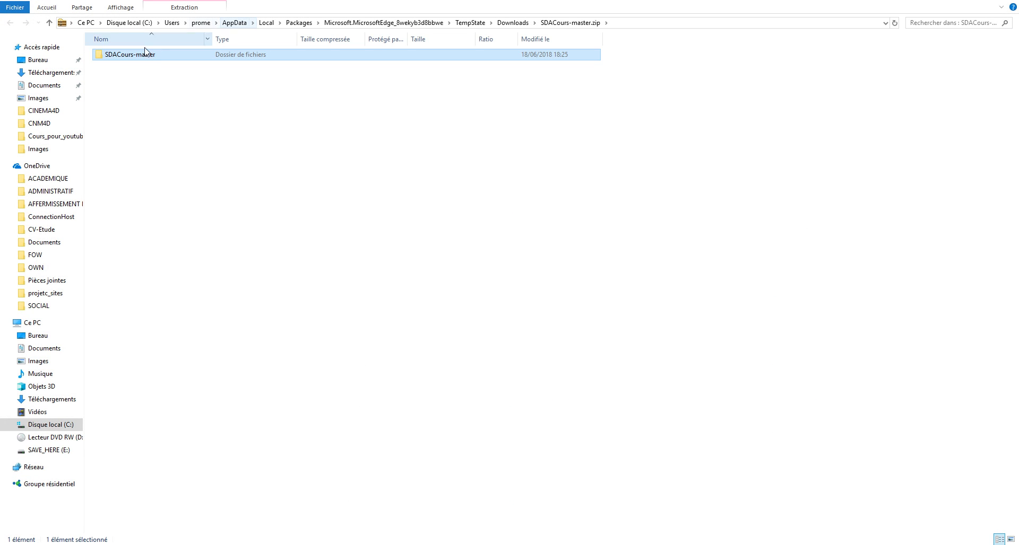
click(169, 7)
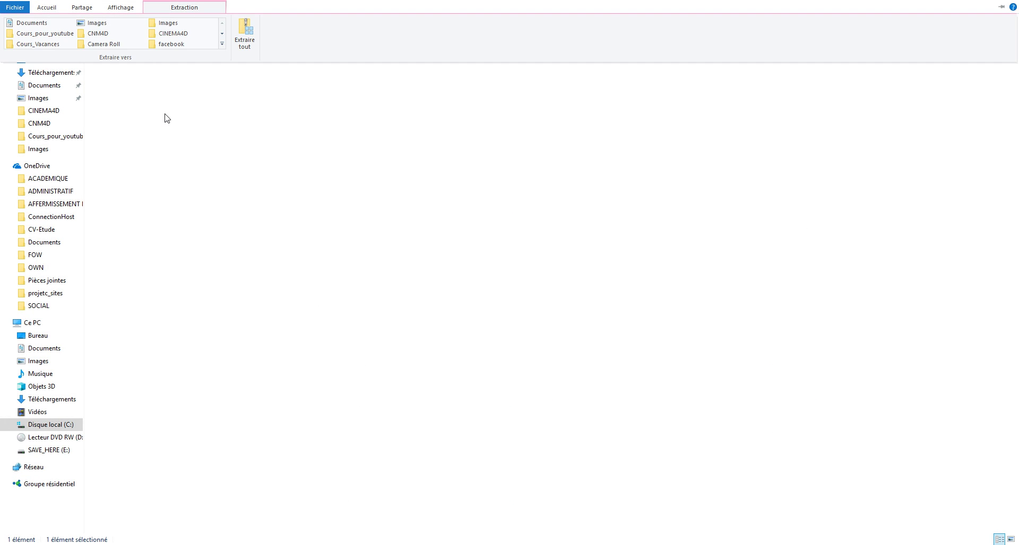
click(244, 33)
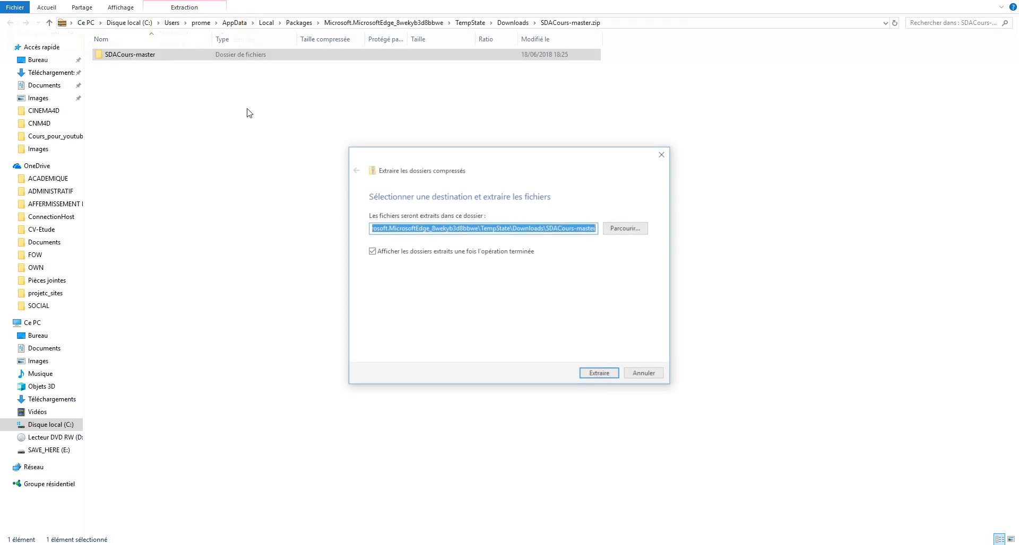
- Extract the archive into a new TP1 folder under E:\L2S3\SDA1\Cours_Vacances
click(626, 228)
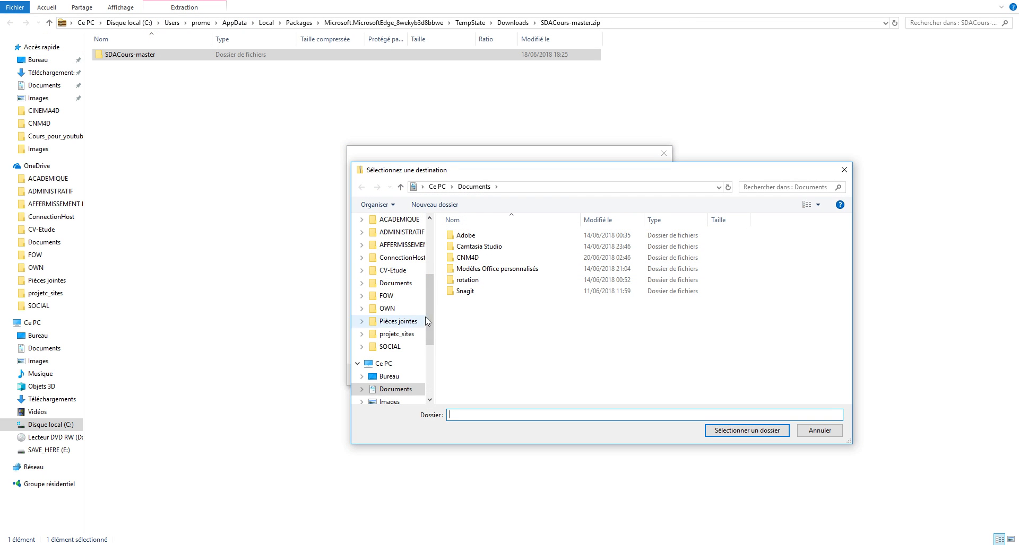
scroll(425, 321, down, 4)
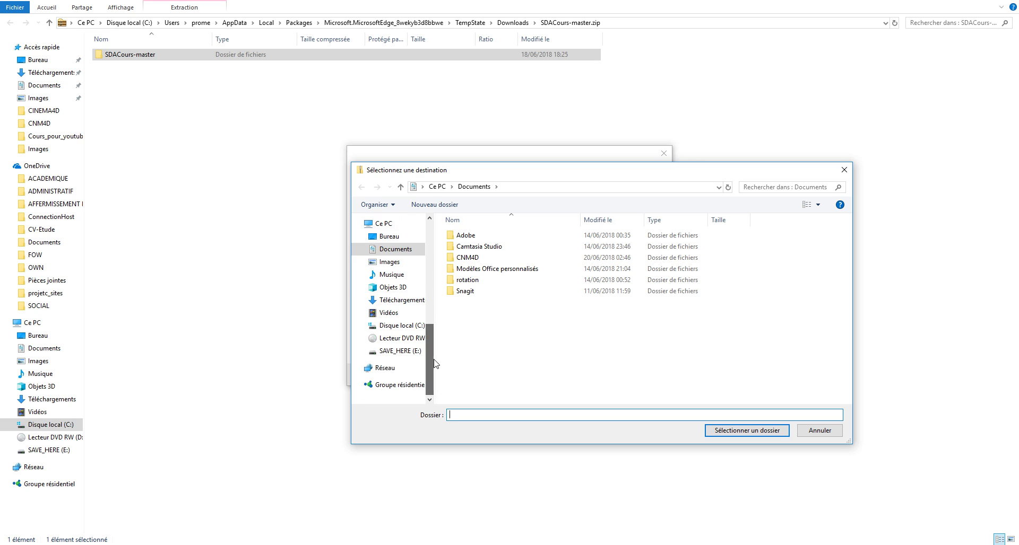
click(399, 350)
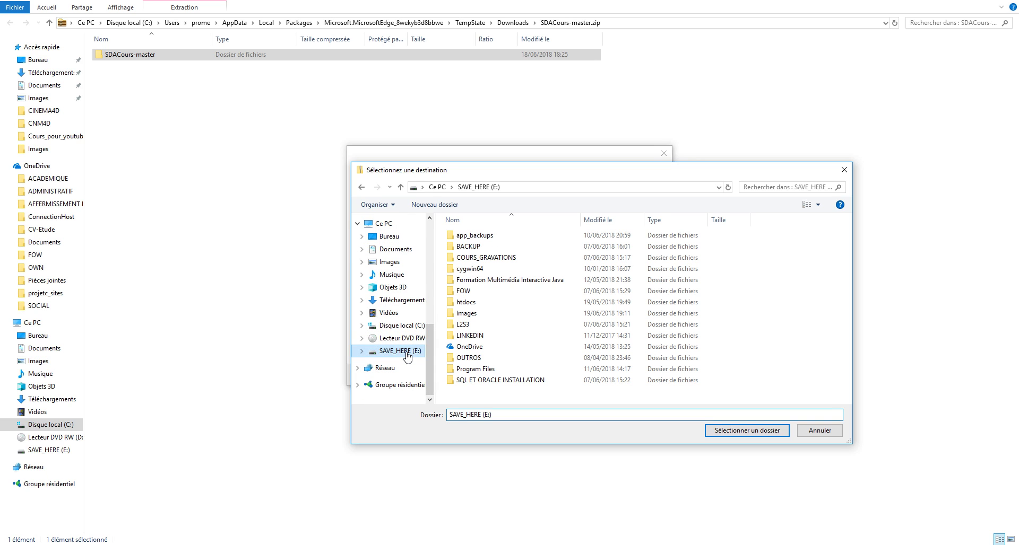
click(471, 257)
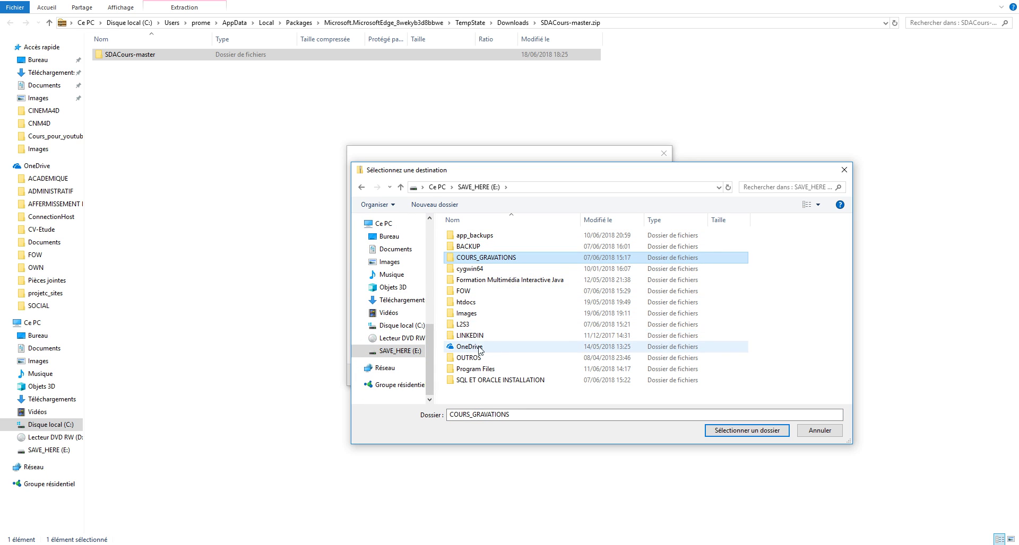
double_click(472, 324)
double_click(468, 257)
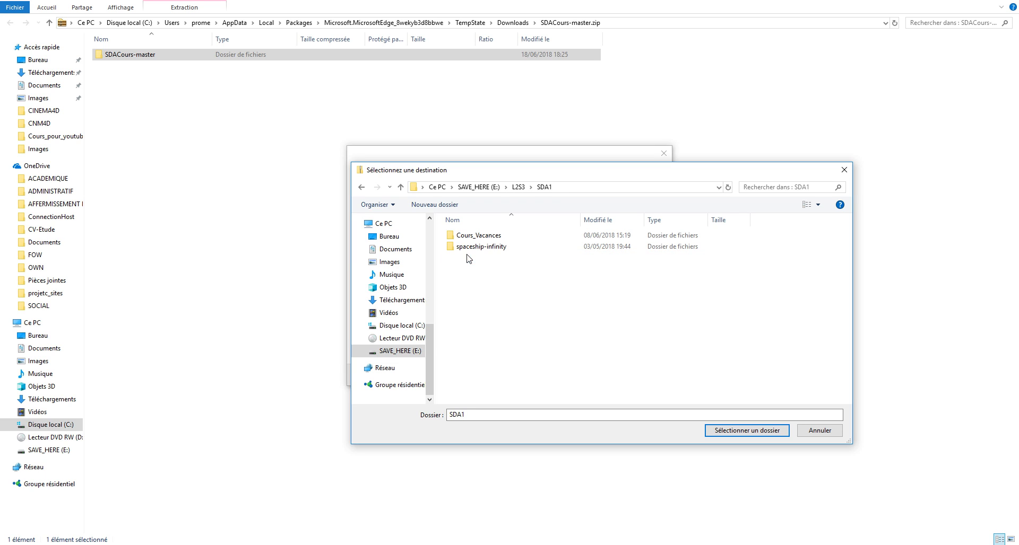
double_click(483, 237)
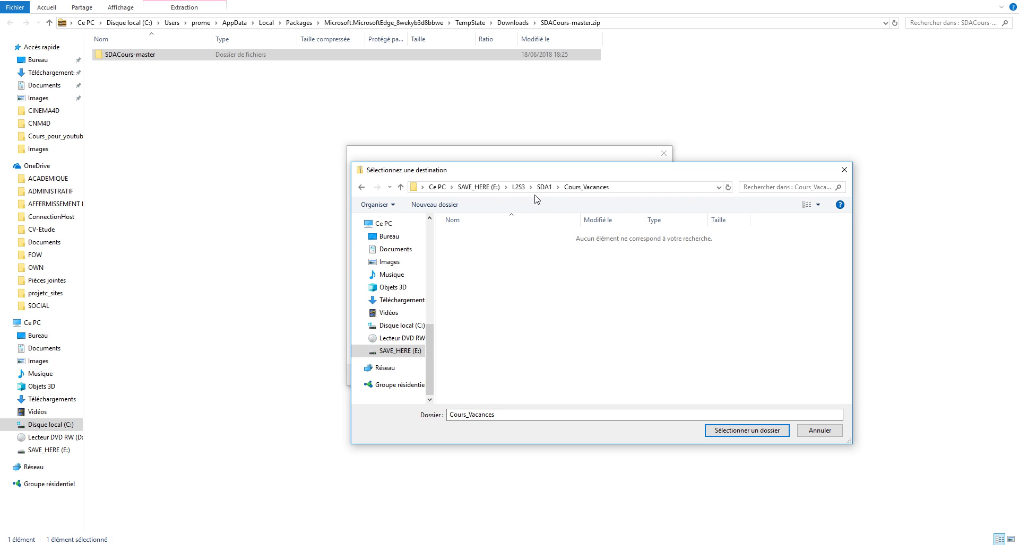
click(439, 207)
text(TP)
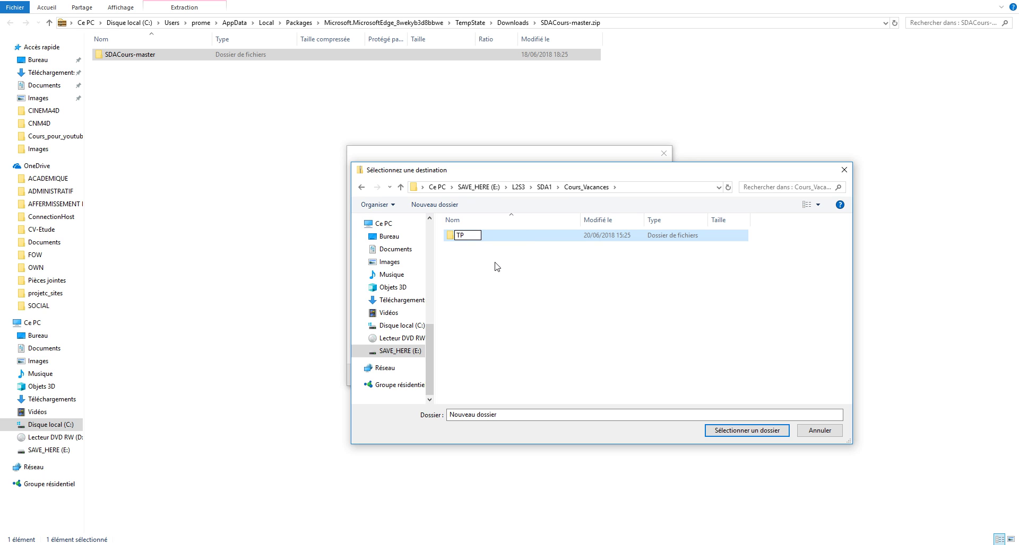
text(1)
key(Return)
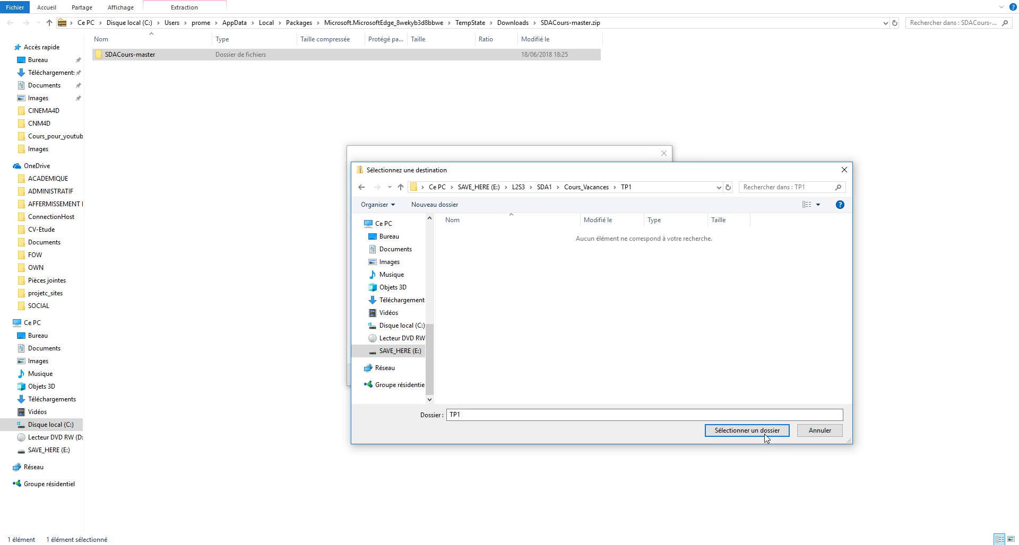
click(747, 431)
click(609, 379)
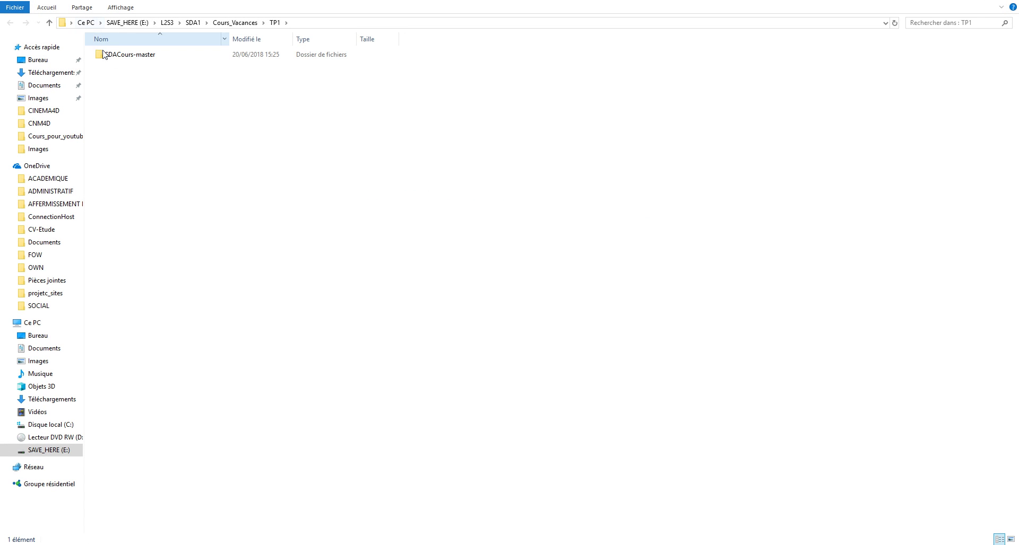
- Open the extracted SDACours-master folder and select its four items
double_click(130, 57)
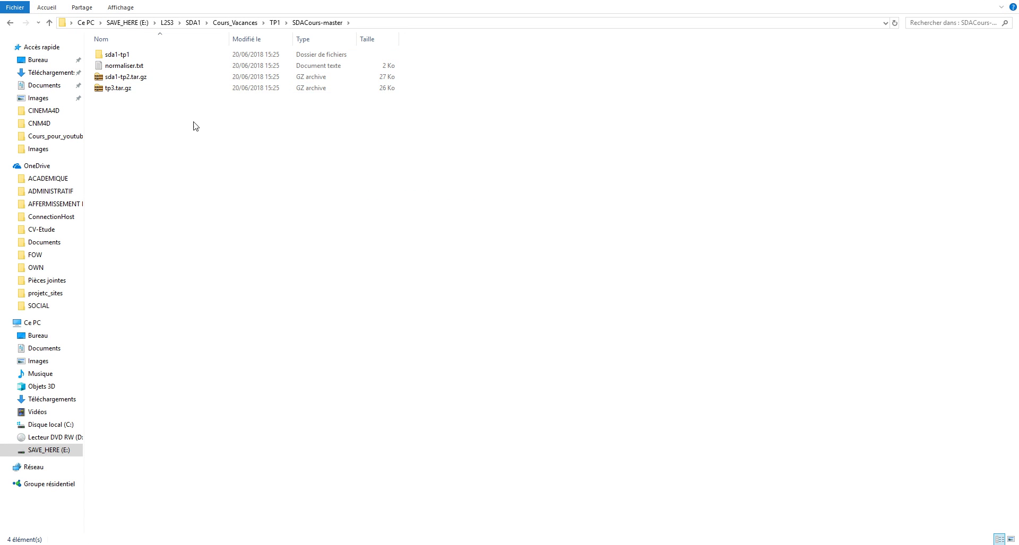
drag(194, 125, 112, 53)
click(141, 130)
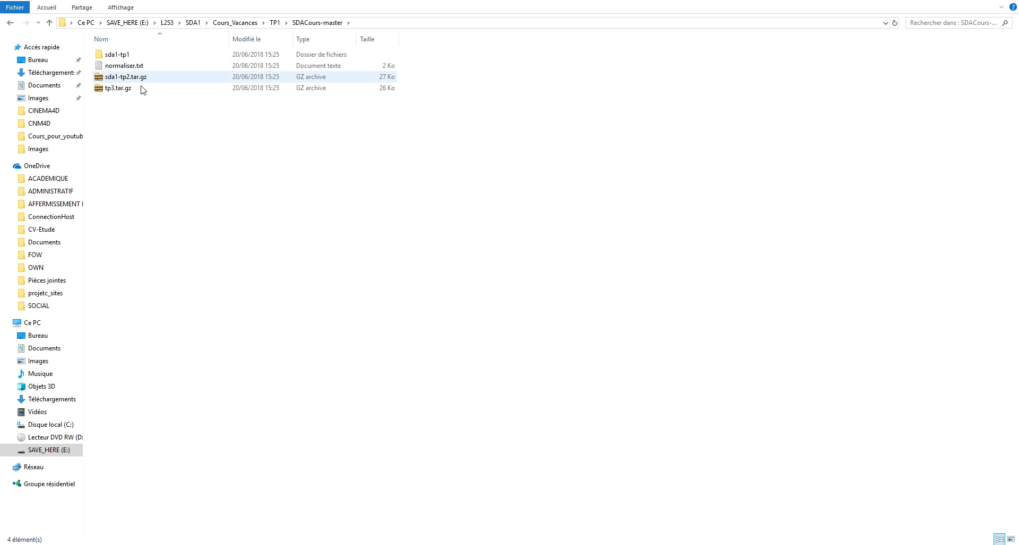
drag(159, 109, 111, 46)
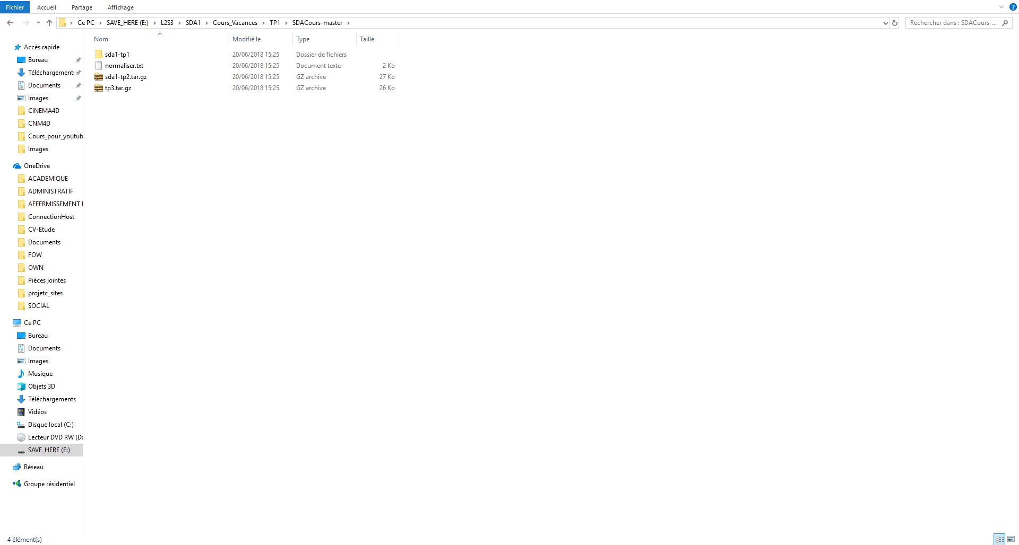
- Back in GitLab, reload the sda1-tp1 folder and copy commit ID 305df07a
click(99, 504)
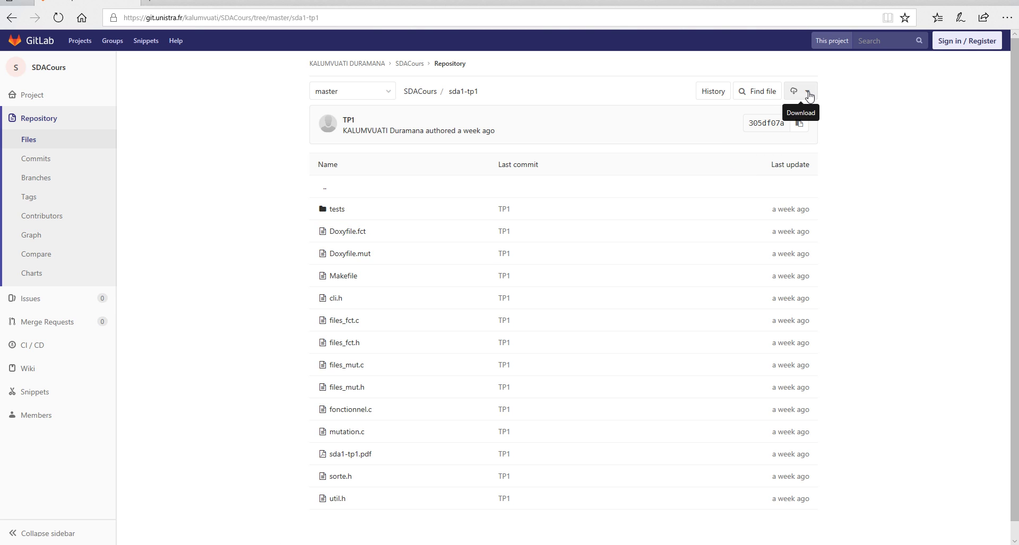
click(467, 94)
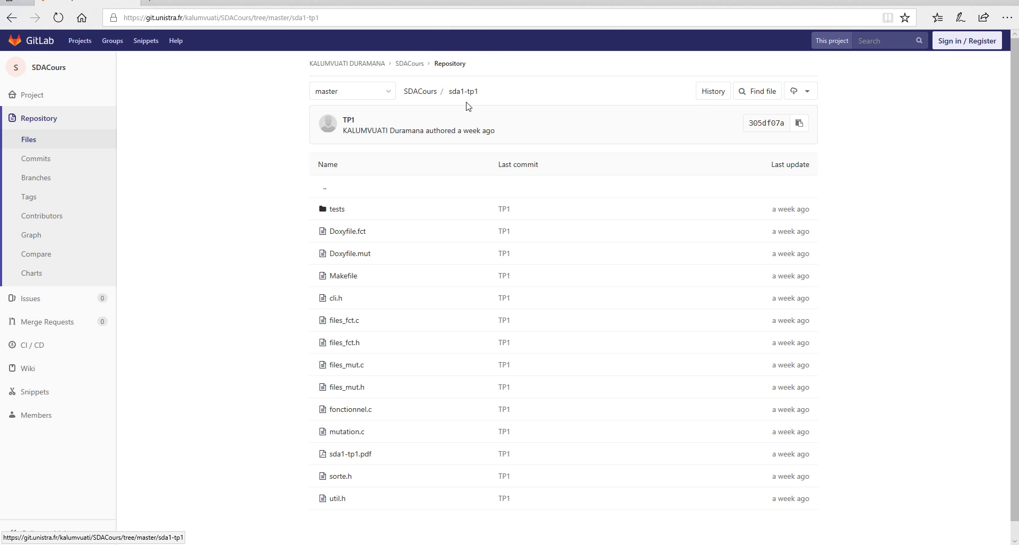
click(798, 125)
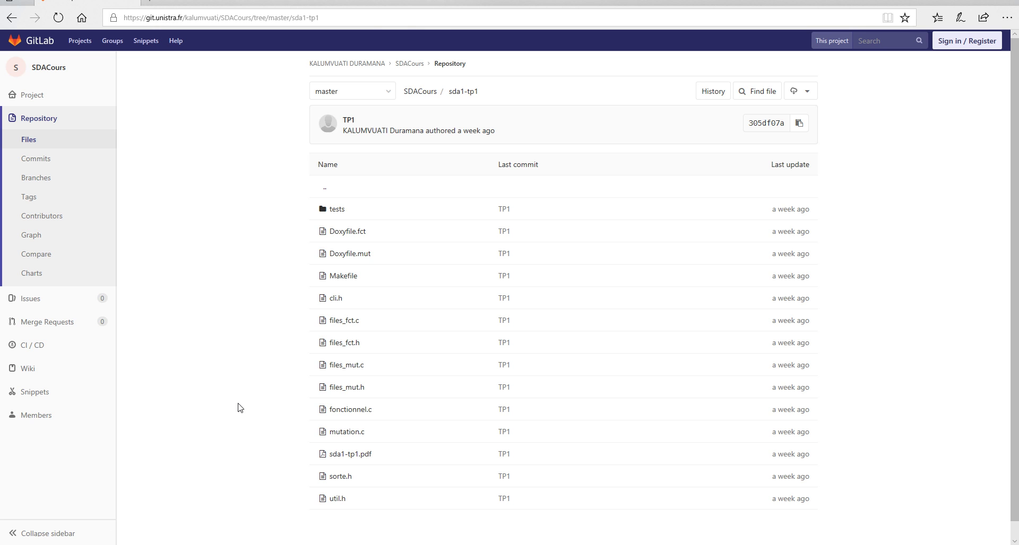
- Launch Windows PowerShell and list the home folder's contents
key(super)
key(super)
text(pow)
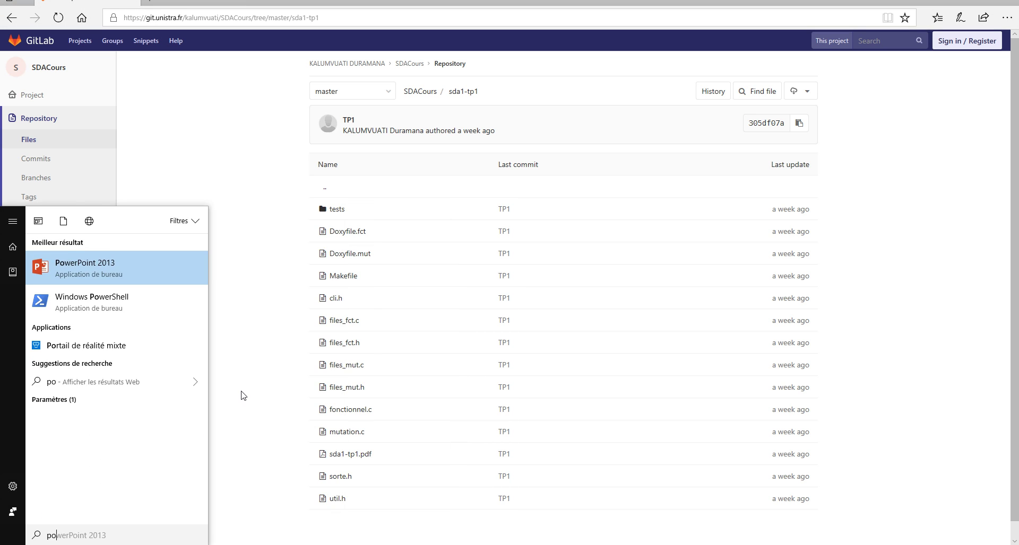
key(Down)
key(Return)
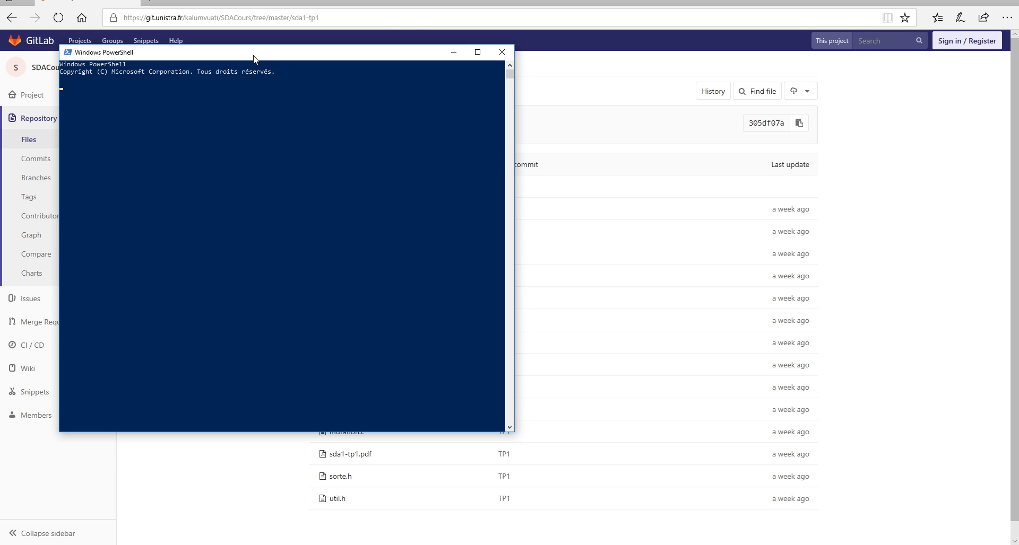
drag(253, 54, 445, 122)
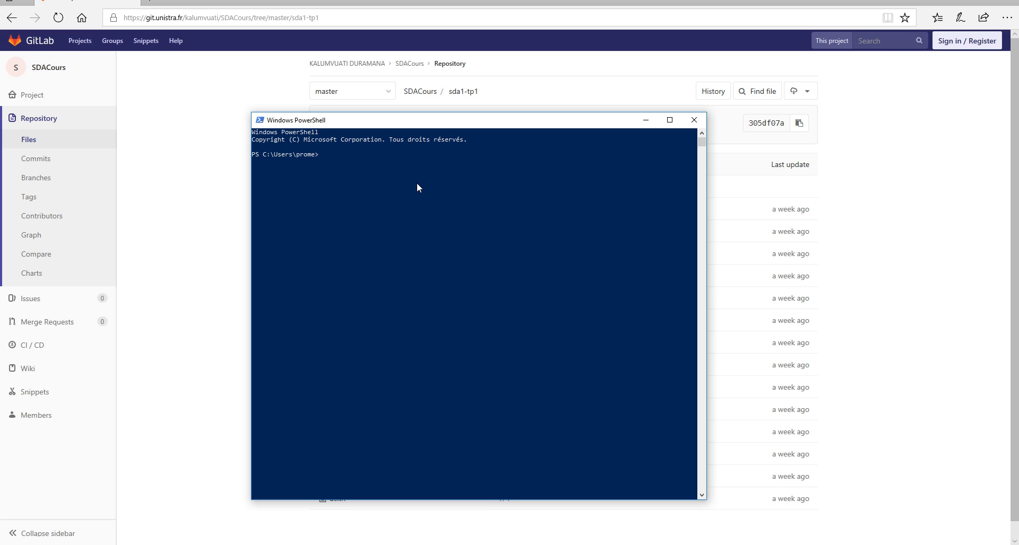
text(ls)
key(Return)
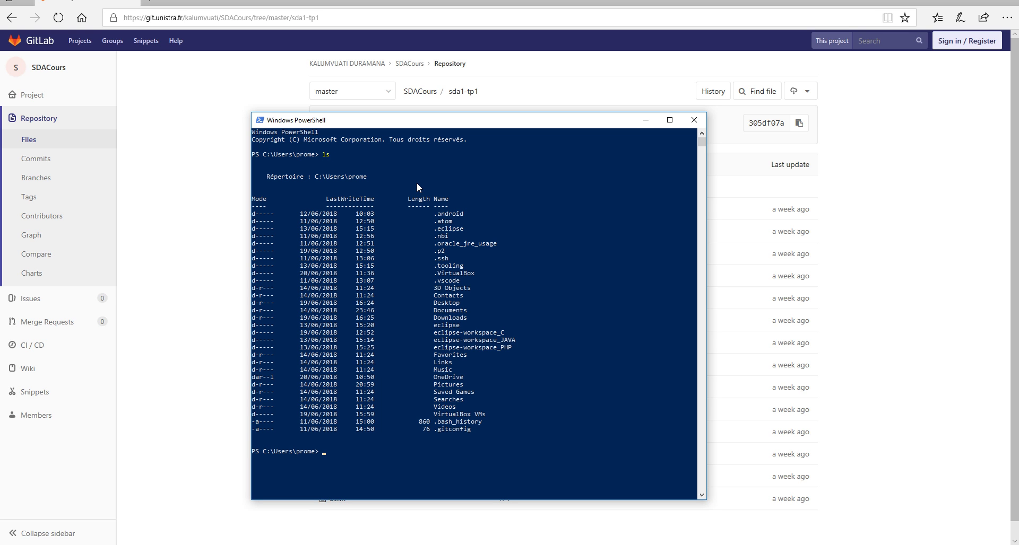
- Switch to drive E: and list its contents
text(cd Do)
key(Tab)
key(BackSpace)
key(BackSpace)
key(BackSpace)
key(BackSpace)
key(BackSpace)
key(BackSpace)
key(BackSpace)
key(BackSpace)
key(BackSpace)
key(BackSpace)
key(BackSpace)
key(BackSpace)
key(BackSpace)
key(BackSpace)
text(cd D)
text(:)
key(BackSpace)
text(E:)
text(:)
key(Return)
text(ls)
key(Return)
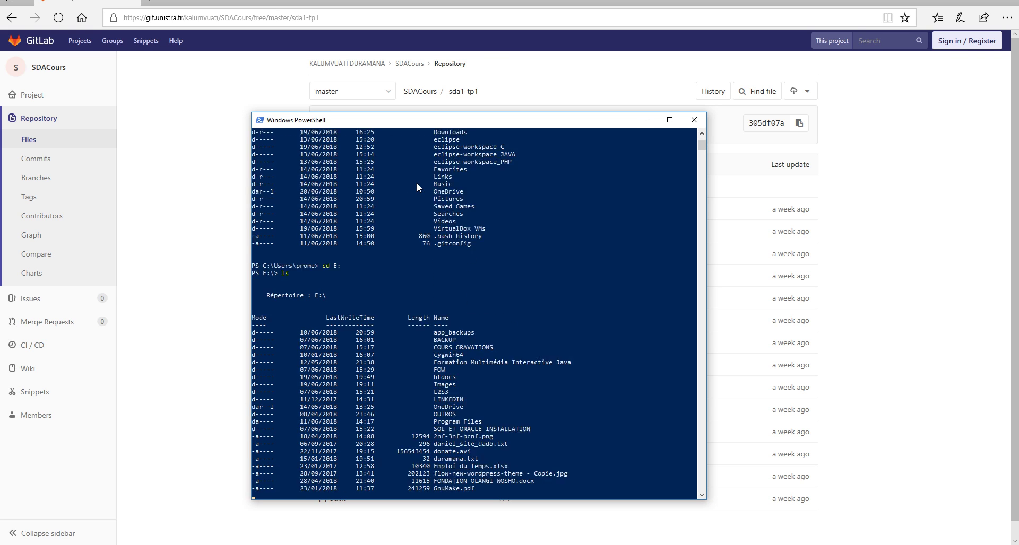
- Move into .\L2S3\SDA1\Cours_Vacances, list TP1 and main.c, and type git clone with the copied commit ID
text(cd)
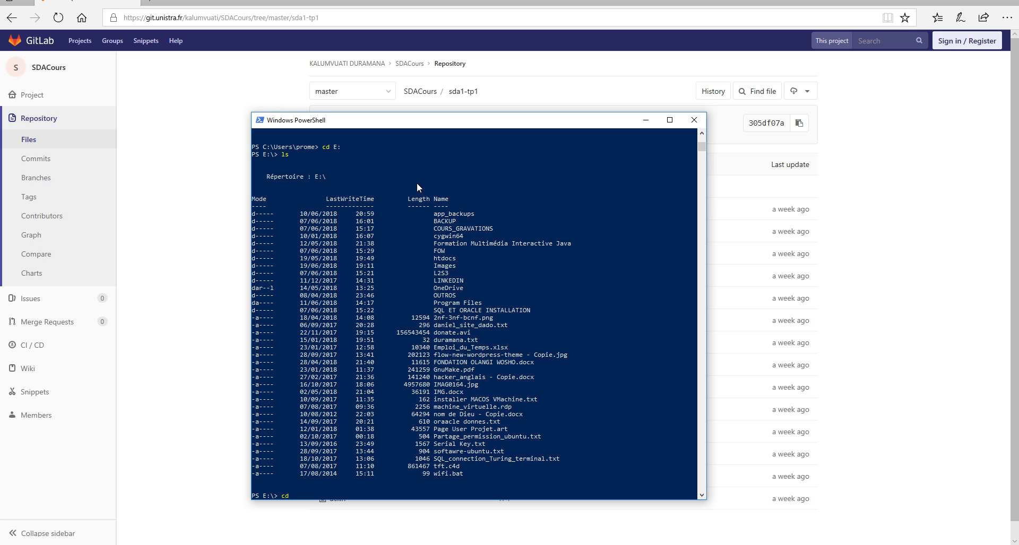
text( .\L)
key(Tab)
text(SD)
key(Tab)
text(C)
key(Tab)
key(Return)
text(ls)
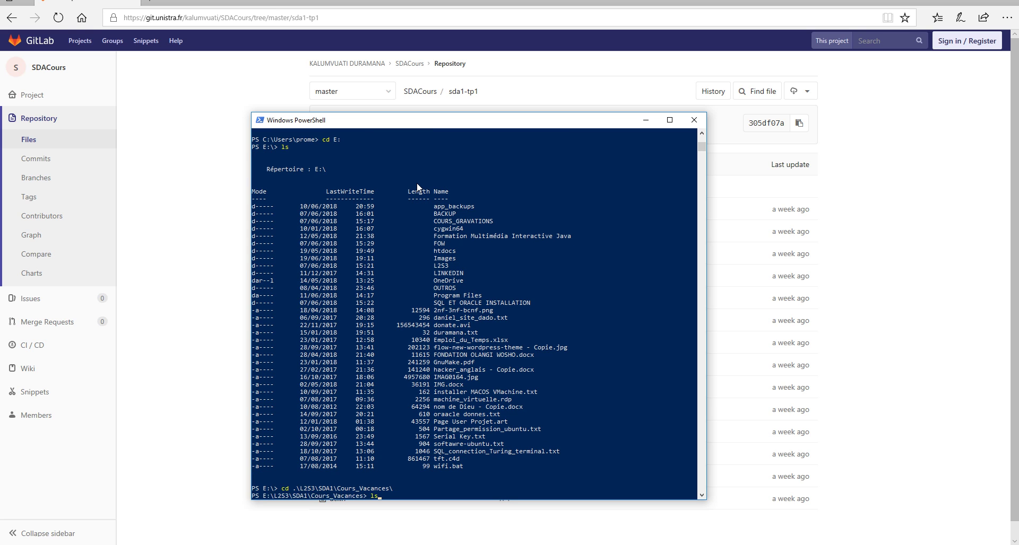
key(Return)
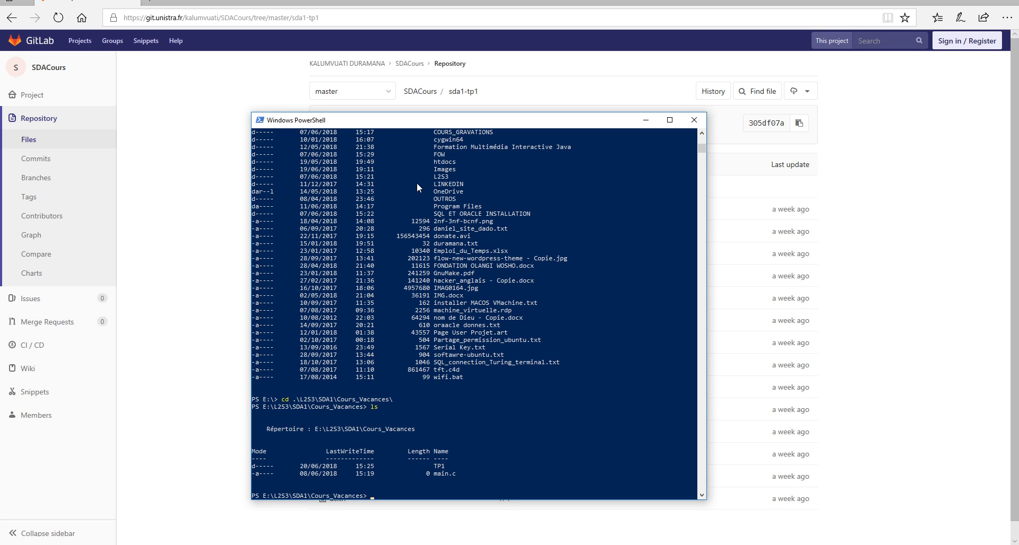
text(git clone)
key(ctrl+v)
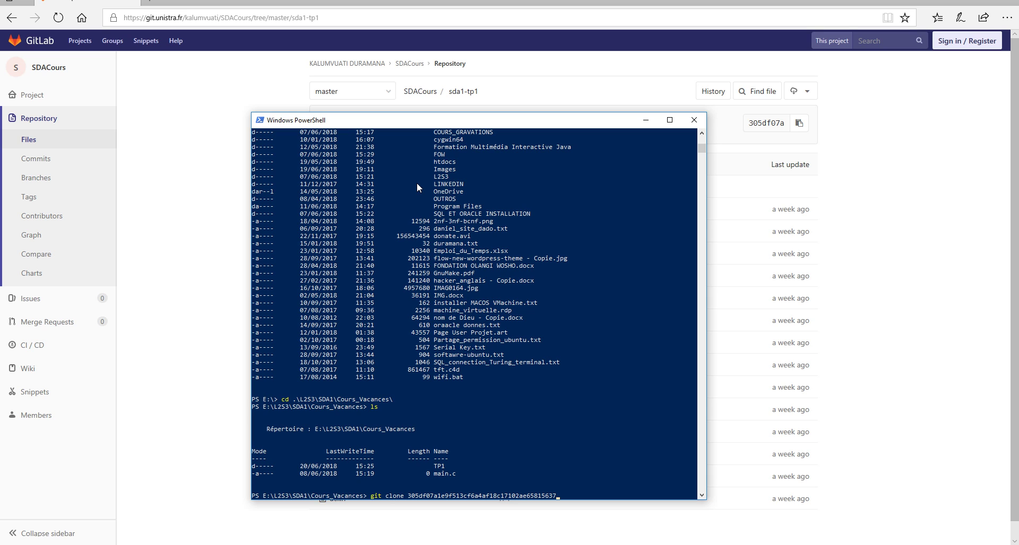
- Run the commit-ID clone, then copy the SDACours HTTPS clone URL from GitLab's project page
key(Return)
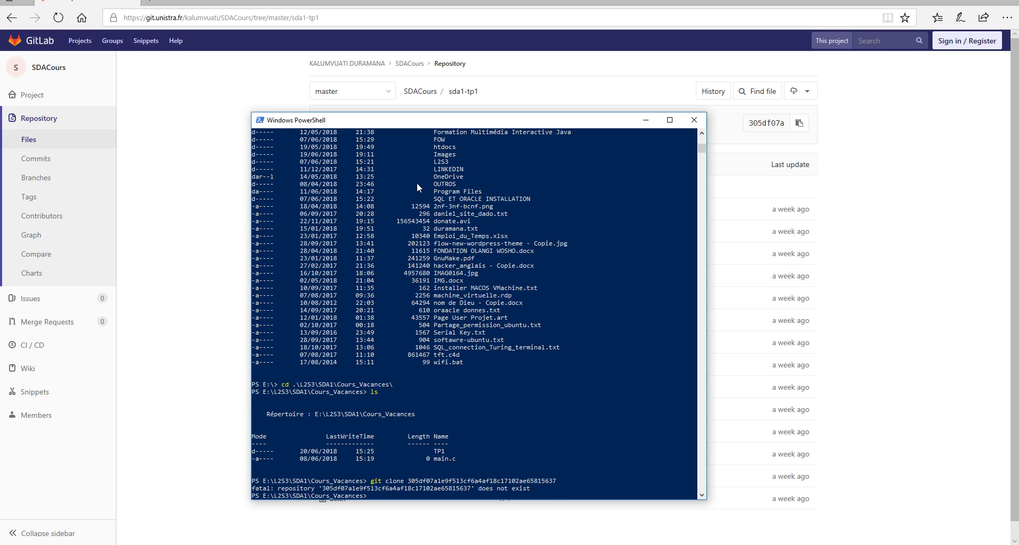
click(852, 143)
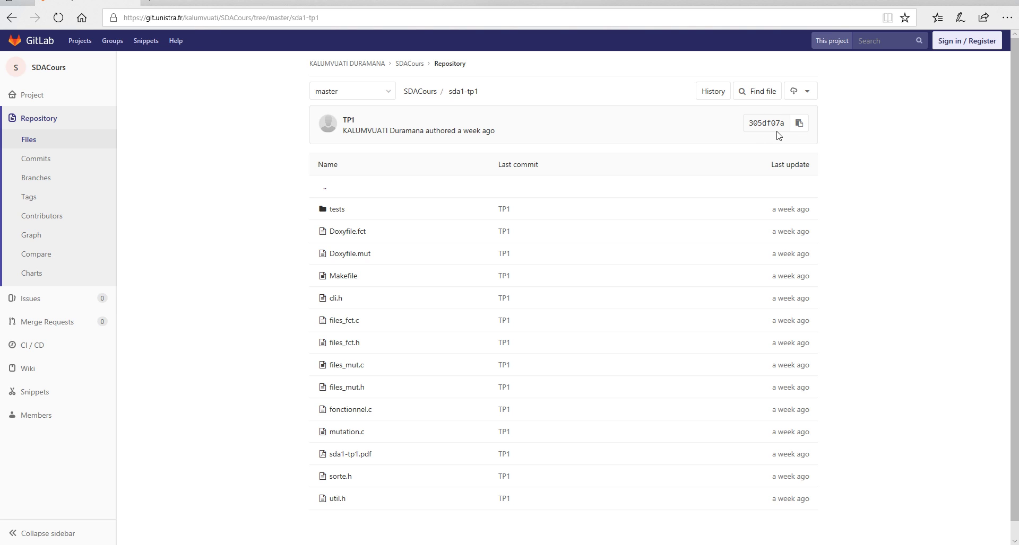
click(410, 63)
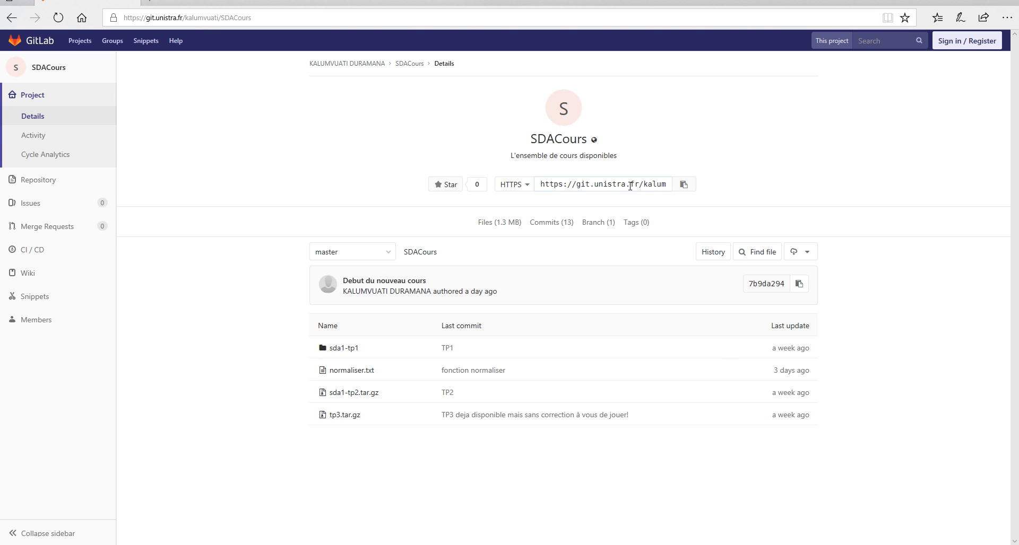
click(684, 184)
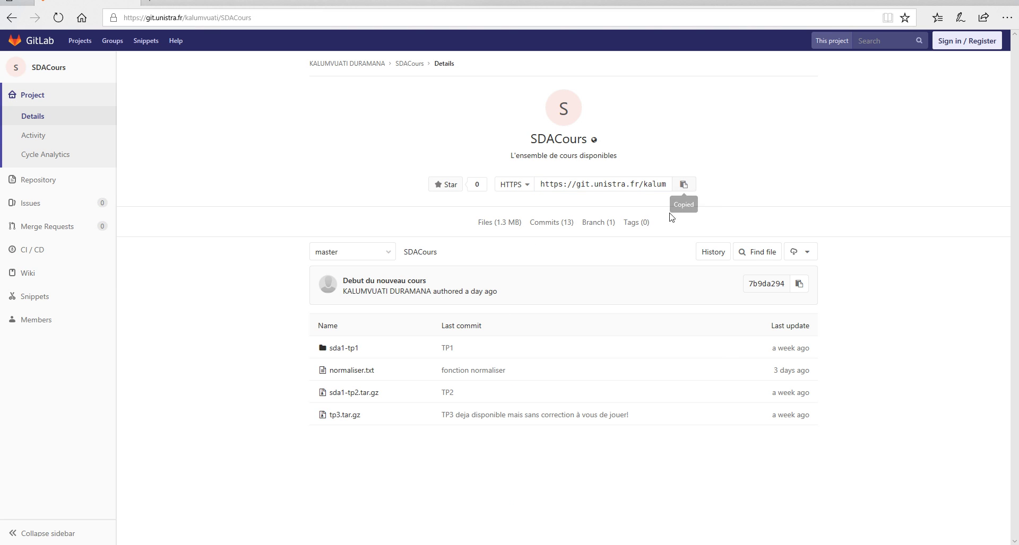
- Rerun git clone in PowerShell with the HTTPS URL replacing the commit hash
key(alt+Tab)
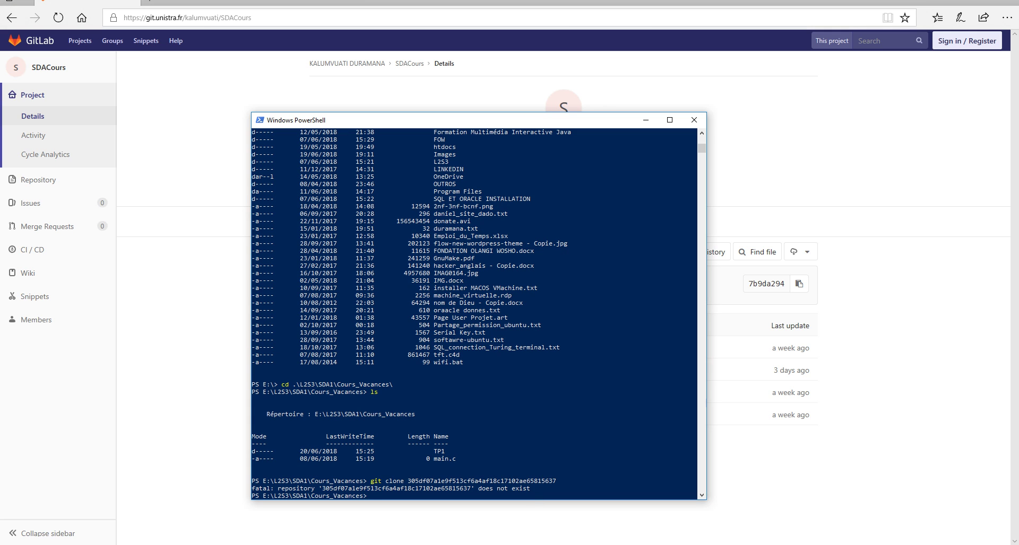
key(Up)
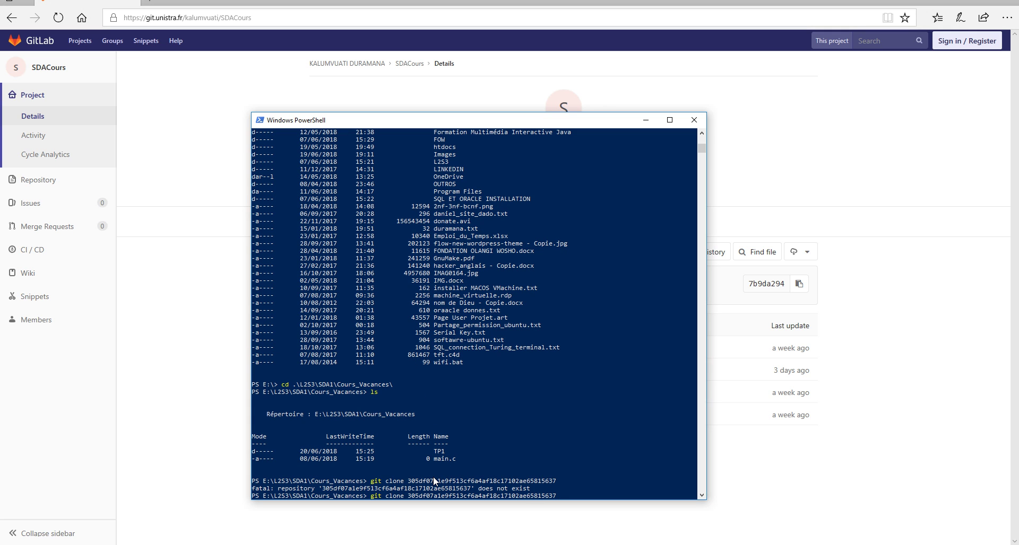
key(BackSpace)
key(BackSpace)
key(BackSpace)
key(BackSpace)
key(BackSpace)
key(BackSpace)
key(BackSpace)
key(BackSpace)
key(BackSpace)
key(BackSpace)
key(BackSpace)
key(BackSpace)
key(BackSpace)
key(BackSpace)
key(BackSpace)
key(BackSpace)
key(BackSpace)
key(BackSpace)
key(BackSpace)
key(BackSpace)
key(ctrl+v)
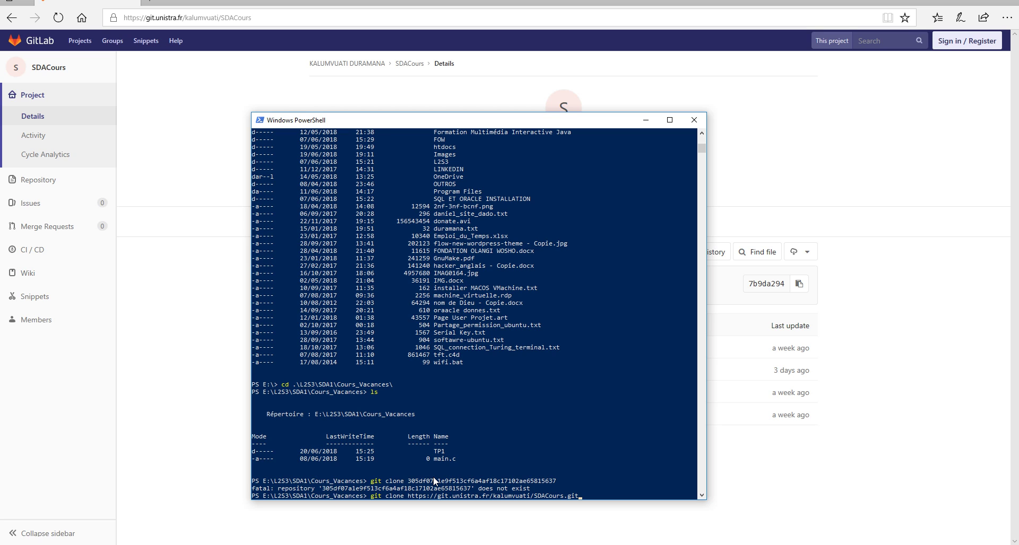
key(Return)
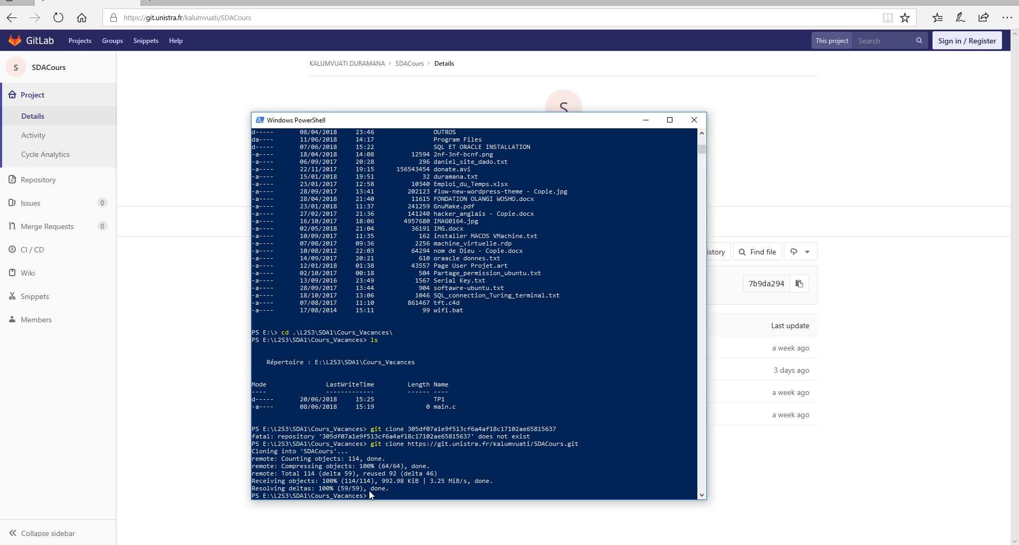
- List Cours_Vacances to confirm the new SDACours folder, then return to GitLab
text(ls)
key(Return)
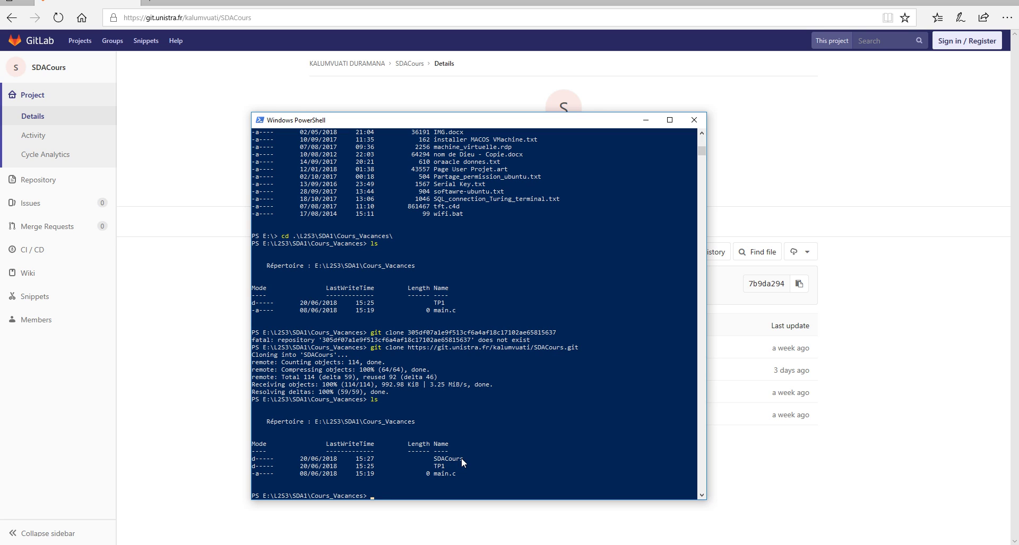
drag(461, 458, 434, 461)
click(512, 31)
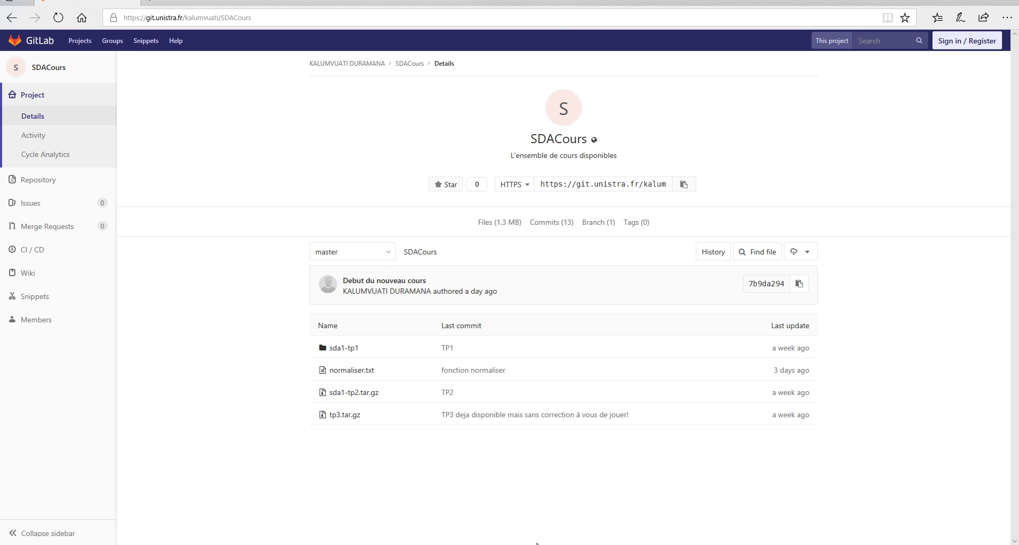
- In PowerShell, move into SDACours, then sda1-tp1, listing each folder's contents
click(536, 543)
text(cd)
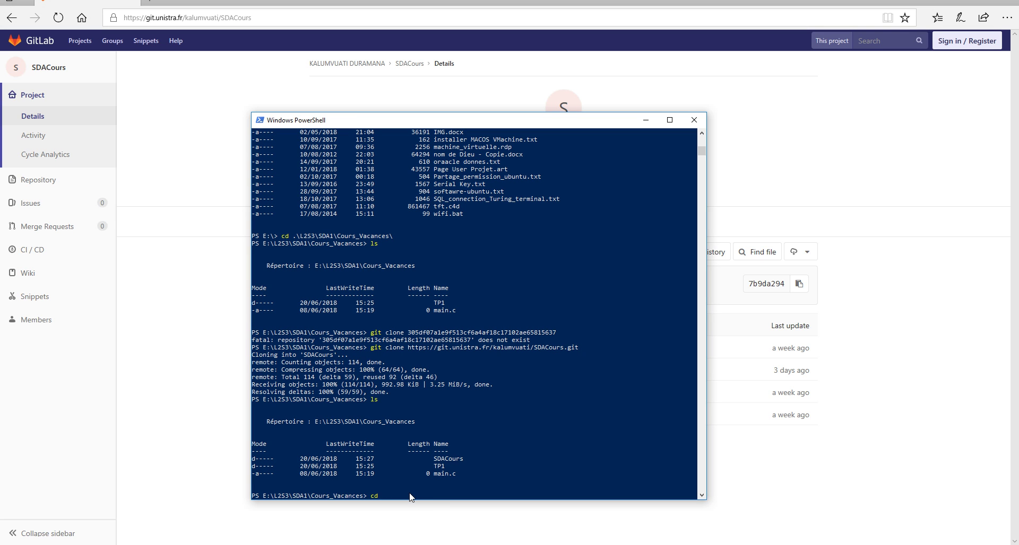
text( t.\SDACours\)
key(Return)
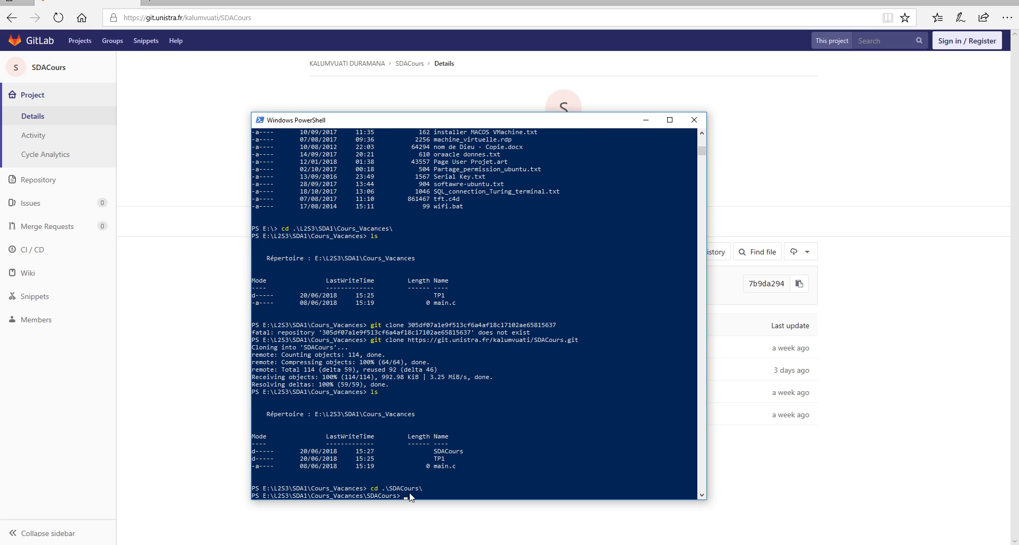
text(ls)
key(Return)
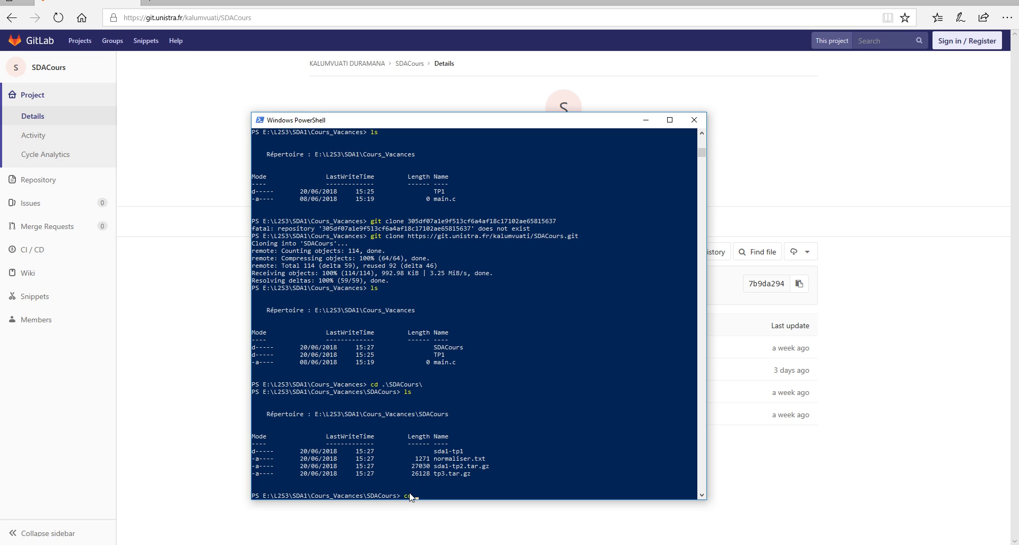
text(cd s)
key(Tab)
key(Return)
text(ls)
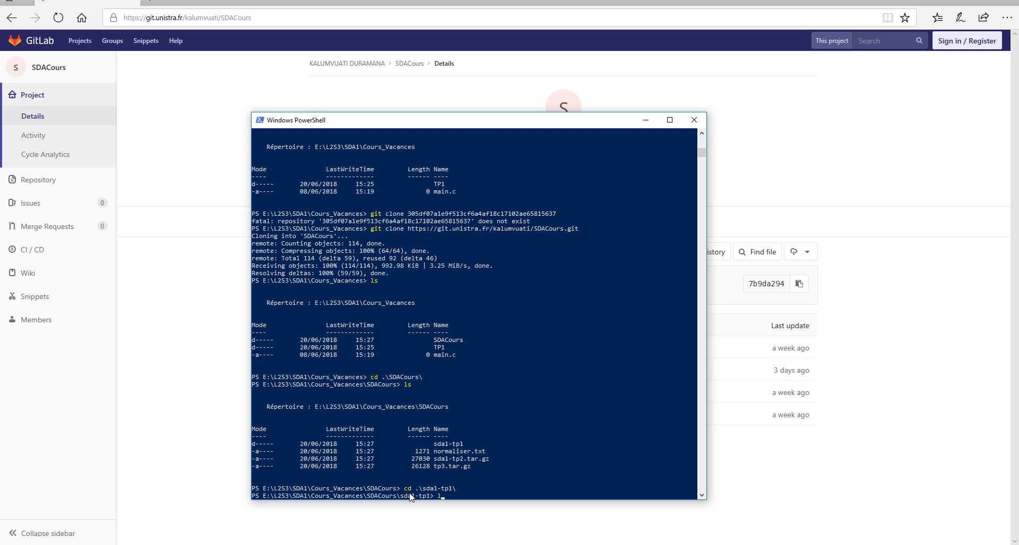
key(Return)
- Run make in sda1-tp1 and inspect the CommandNotFoundException error it produces
text(make)
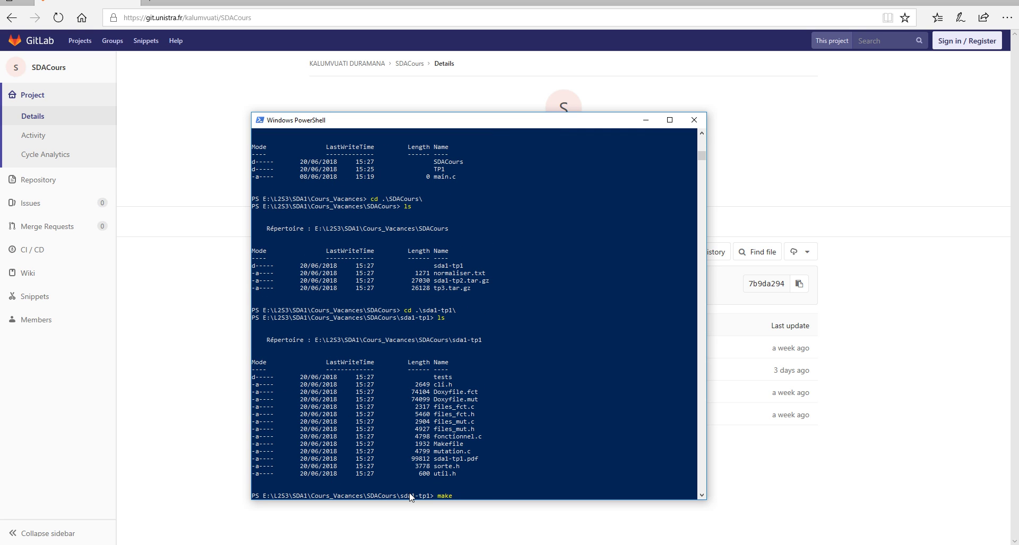
key(Return)
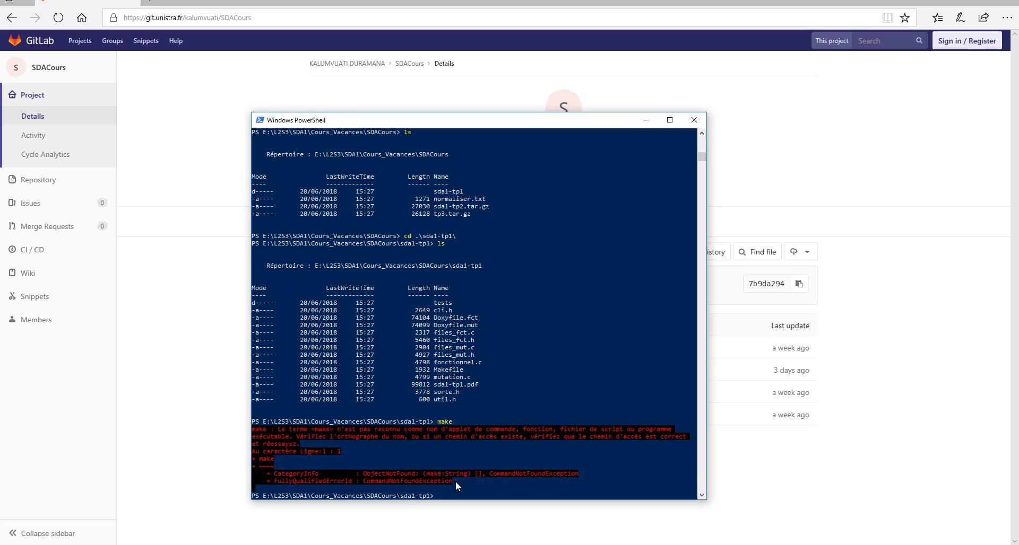
drag(455, 482, 256, 432)
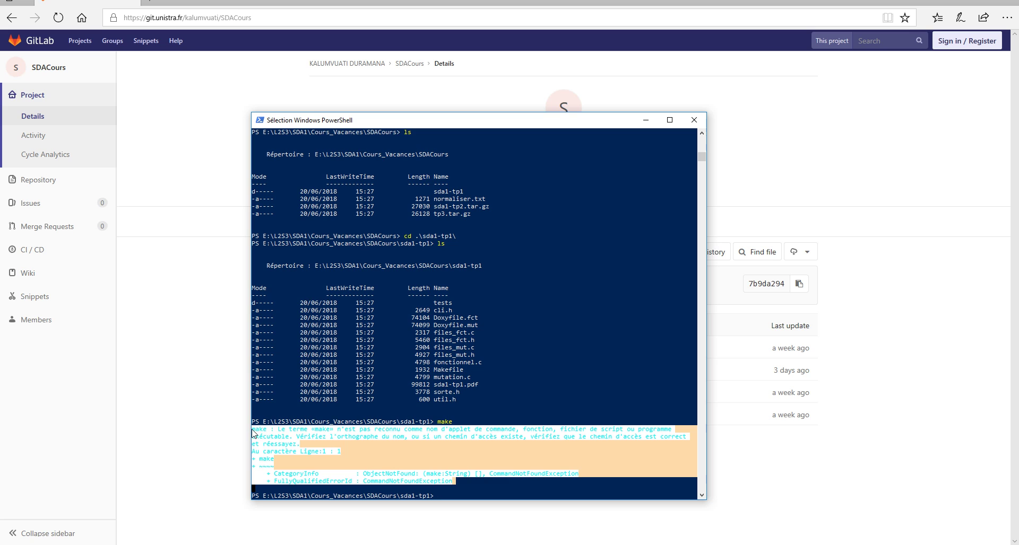
click(450, 482)
drag(450, 482, 445, 422)
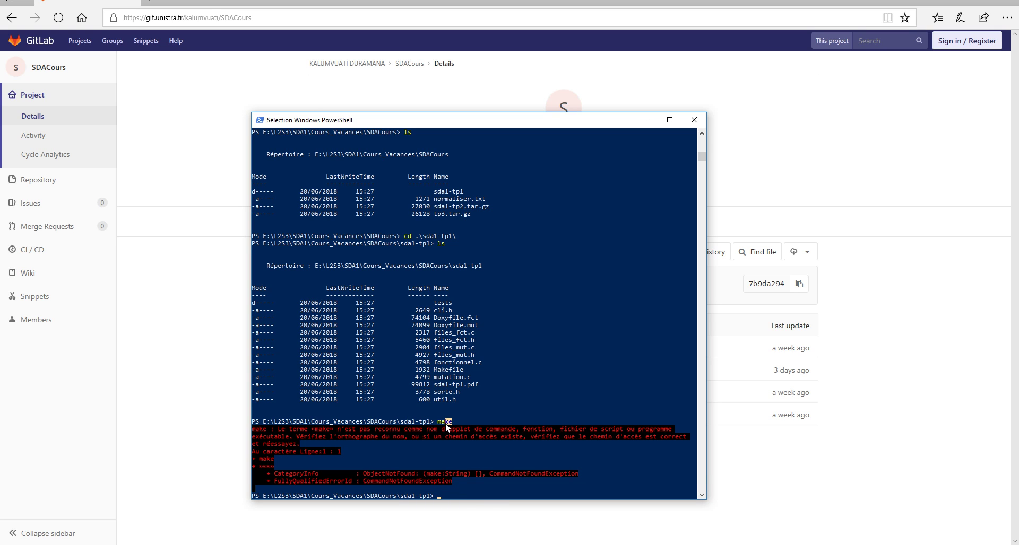
click(457, 497)
click(500, 544)
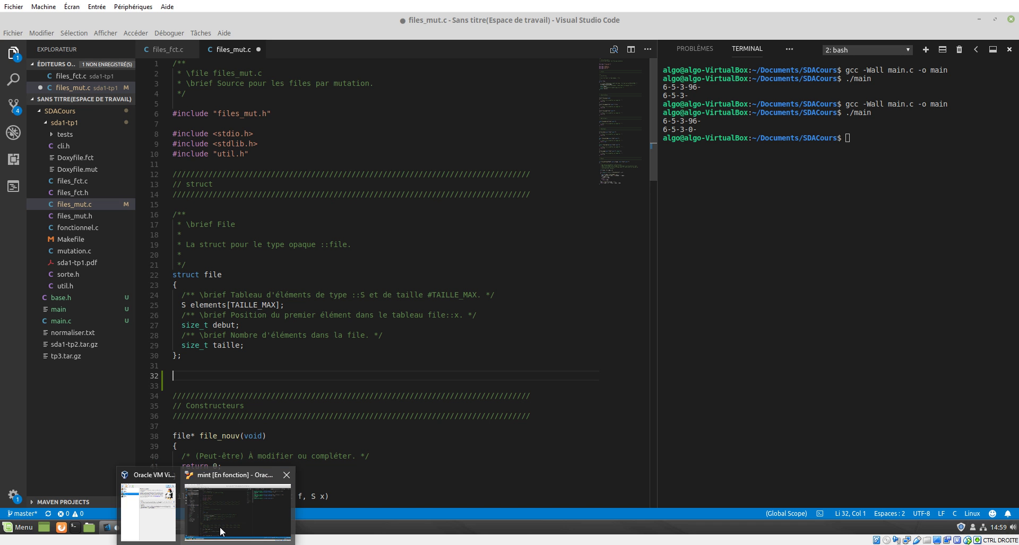
- Show the Ubuntu VM's VS Code with files_mut.c and its bash terminal
click(220, 527)
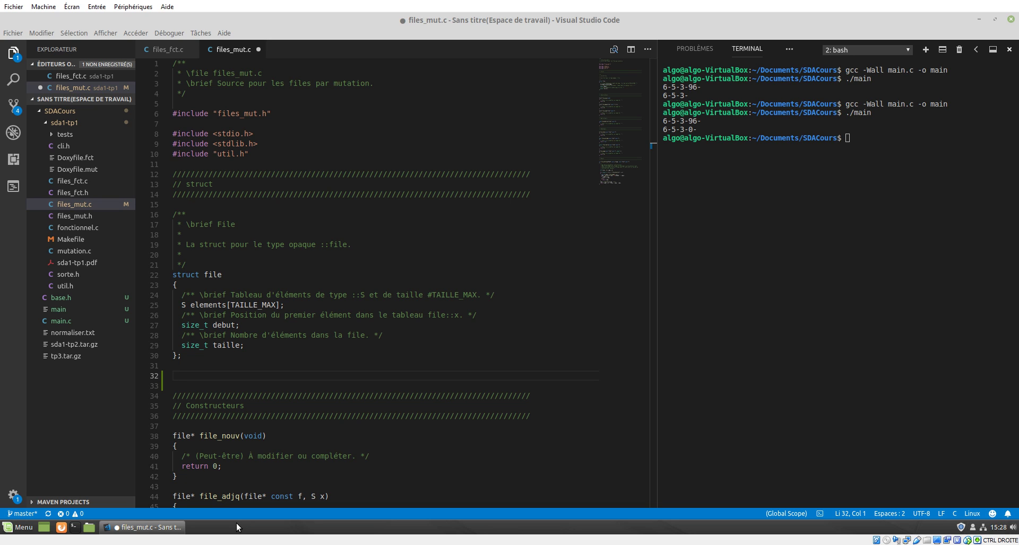
click(250, 316)
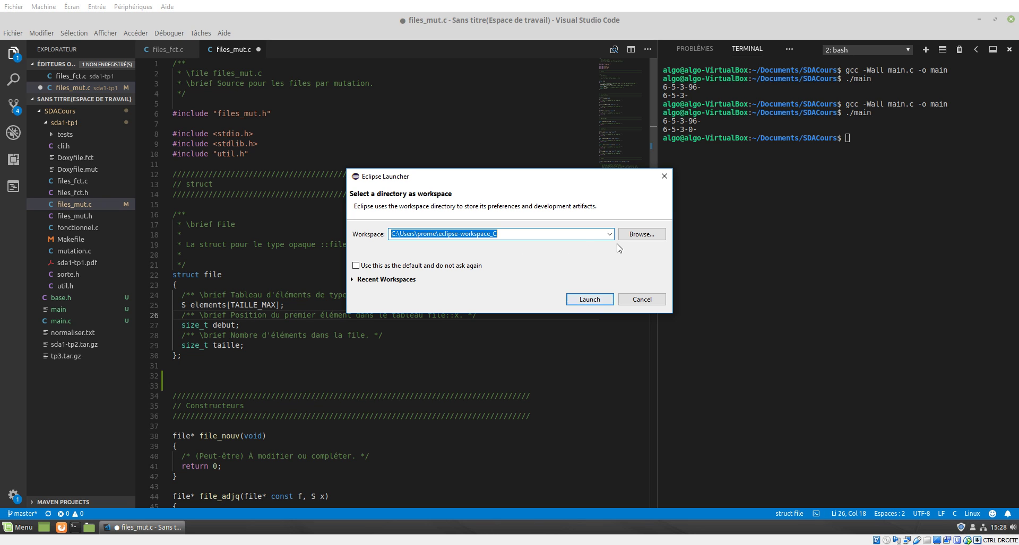
- Launch Eclipse on the eclipse-workspace_C workspace and maximise it on the C/C++ Welcome page
click(605, 300)
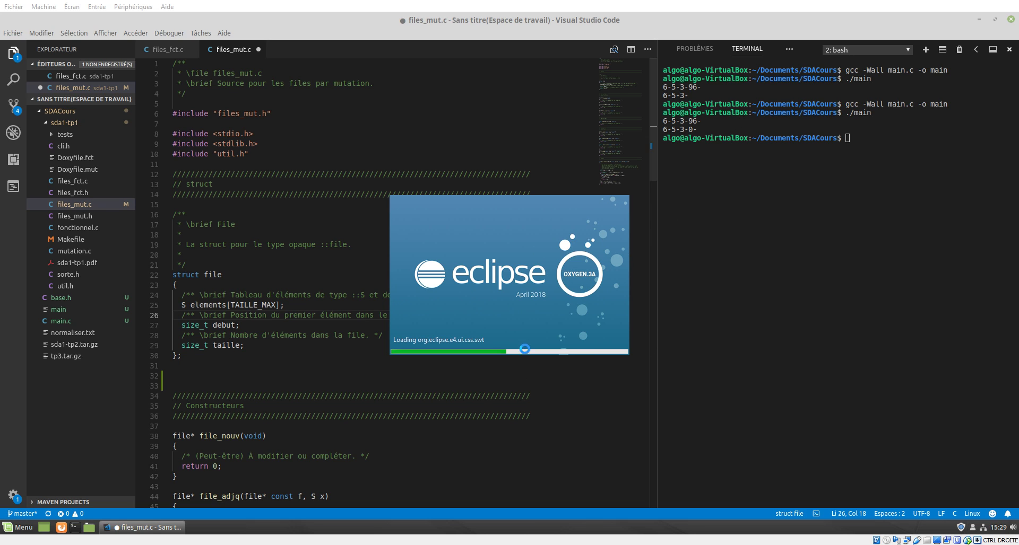
click(483, 387)
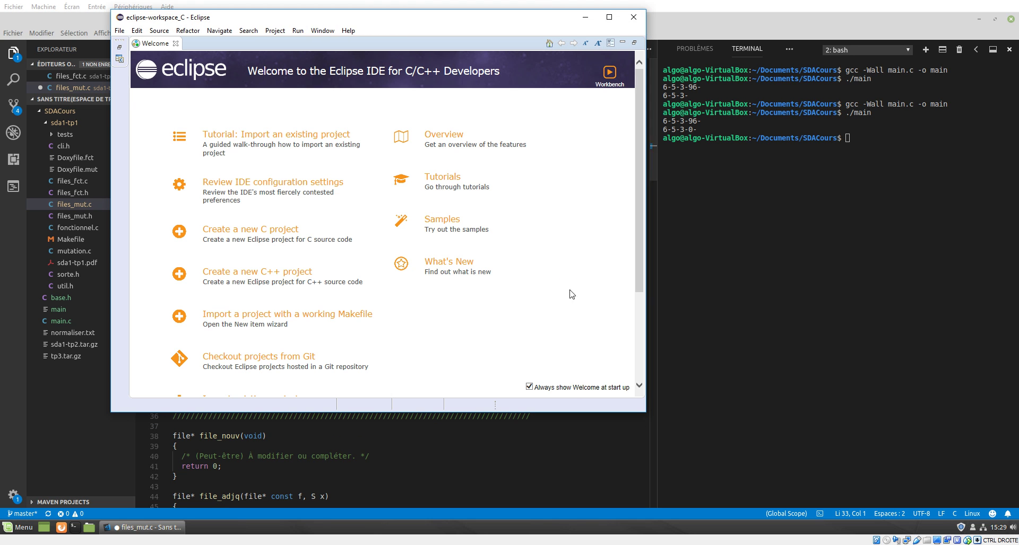
click(609, 17)
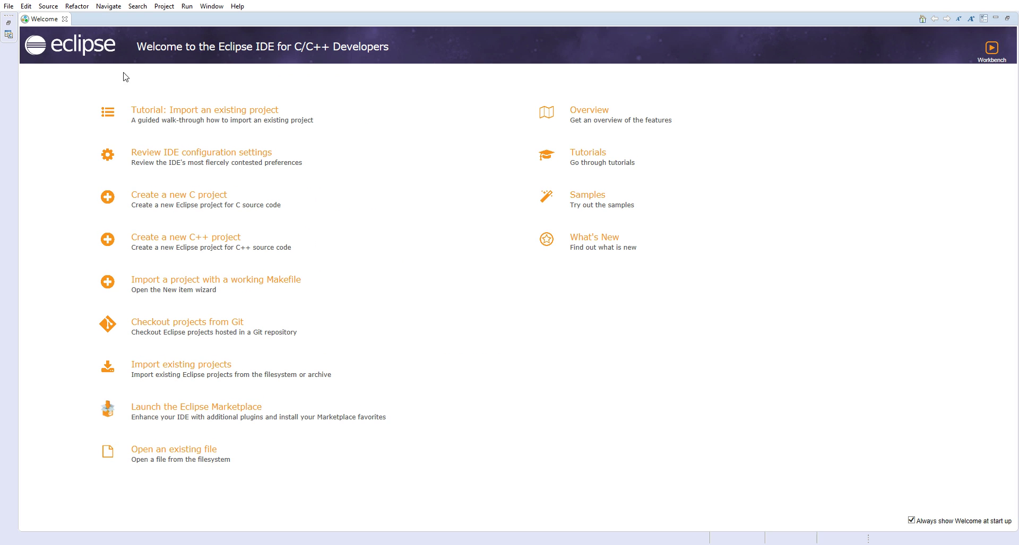
click(173, 247)
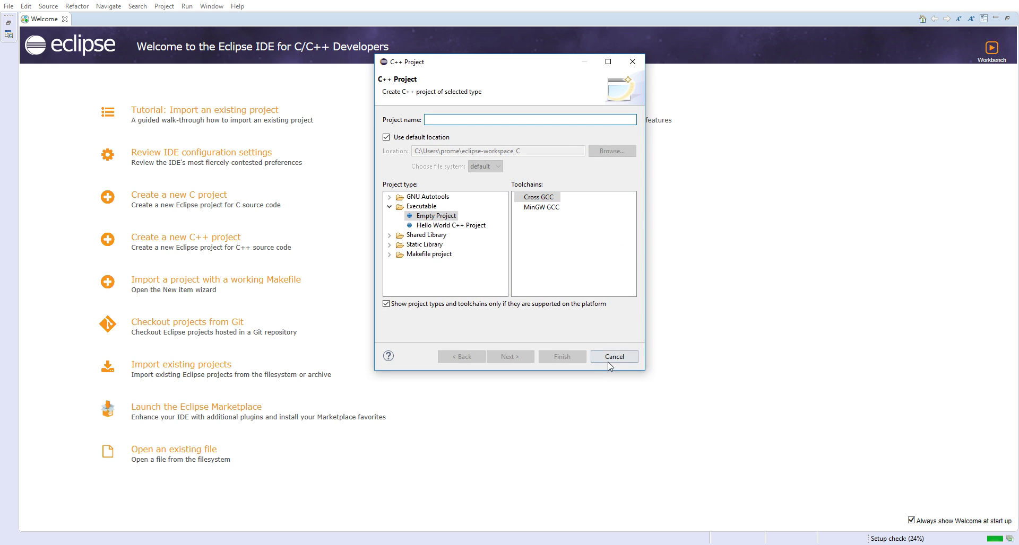
- Switch to a new C project named TP1, an empty executable using MinGW GCC
click(609, 351)
click(180, 197)
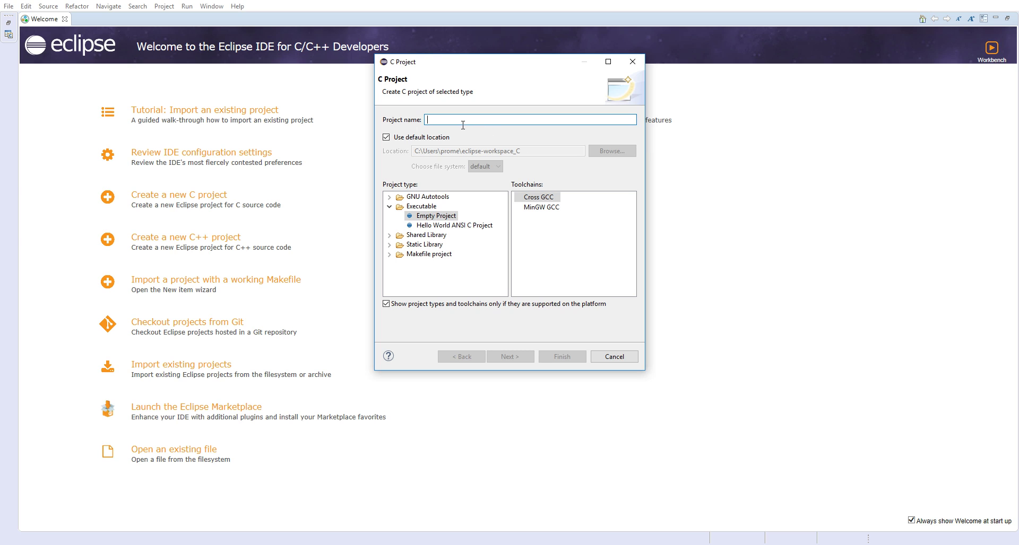
text(TP1)
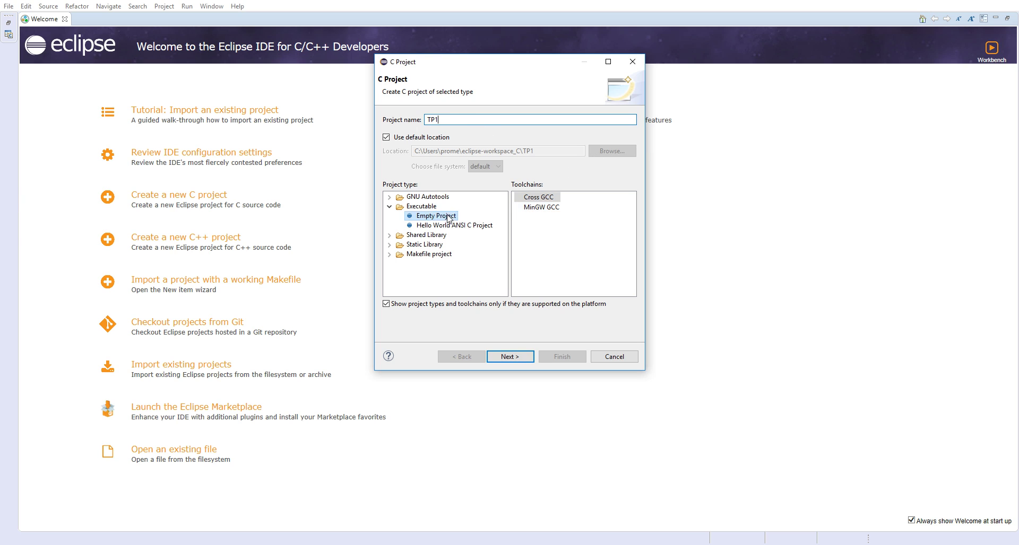
click(543, 208)
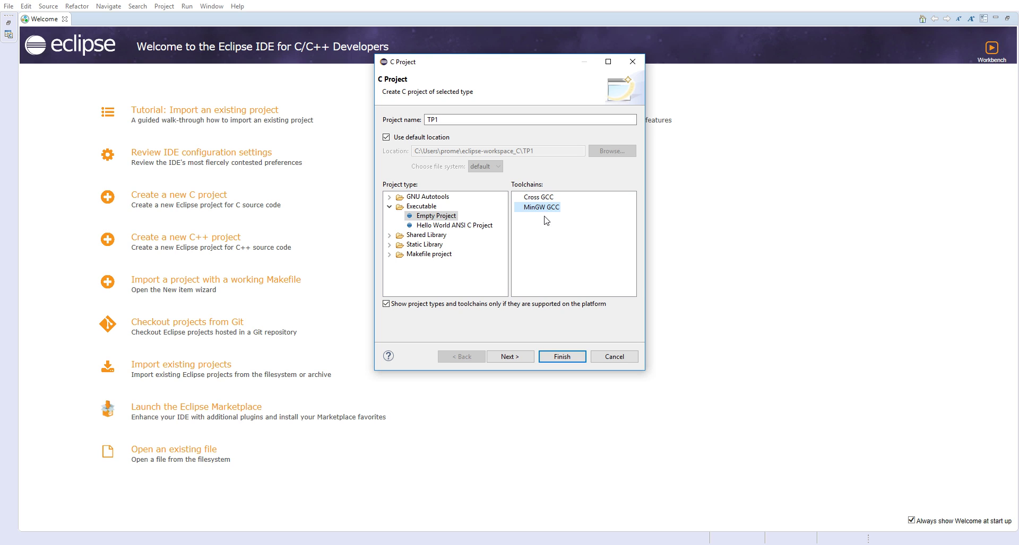
click(510, 356)
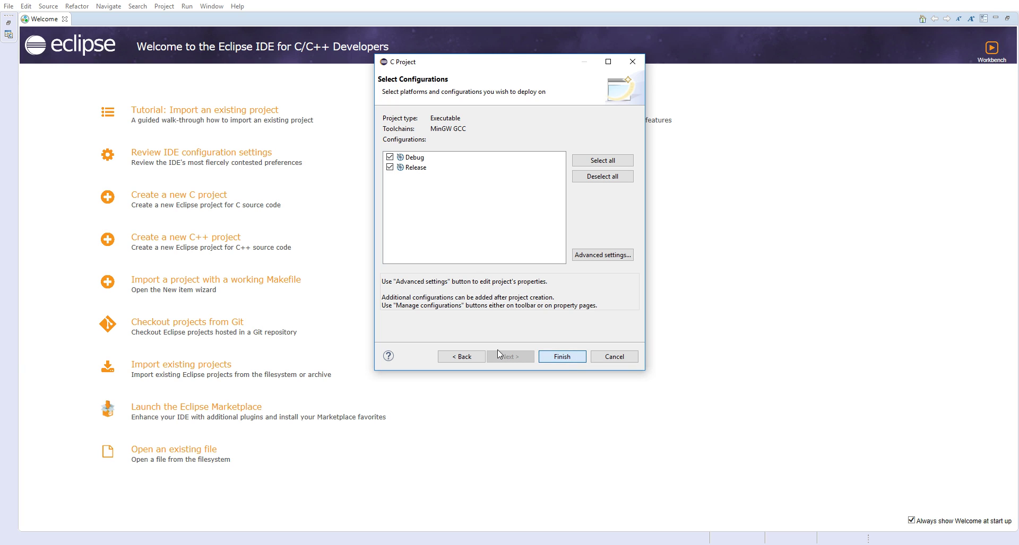
click(467, 357)
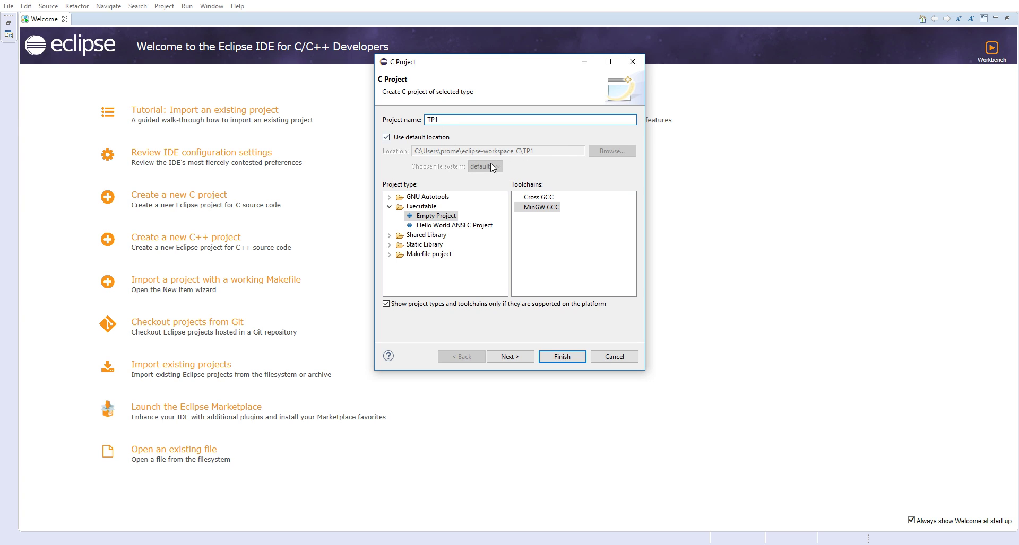
- Turn off the default project location and browse to drive SAVE_HERE (E:)
click(433, 139)
click(620, 151)
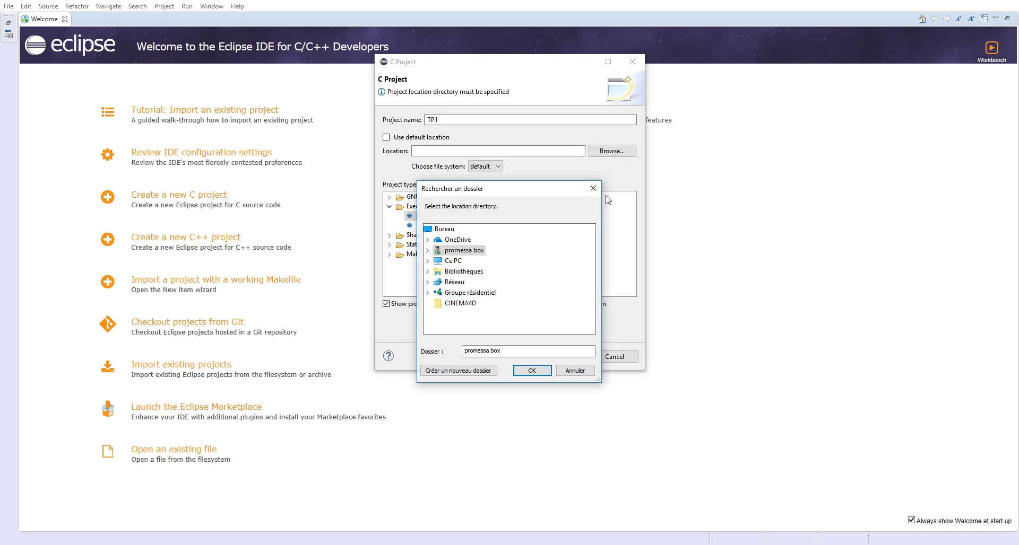
click(427, 261)
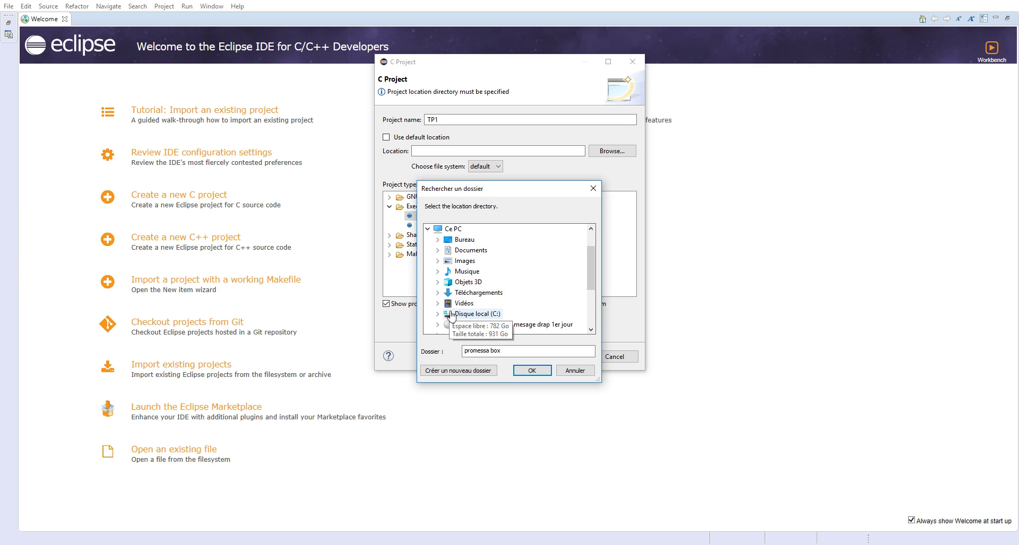
scroll(450, 319, down, 1)
click(437, 272)
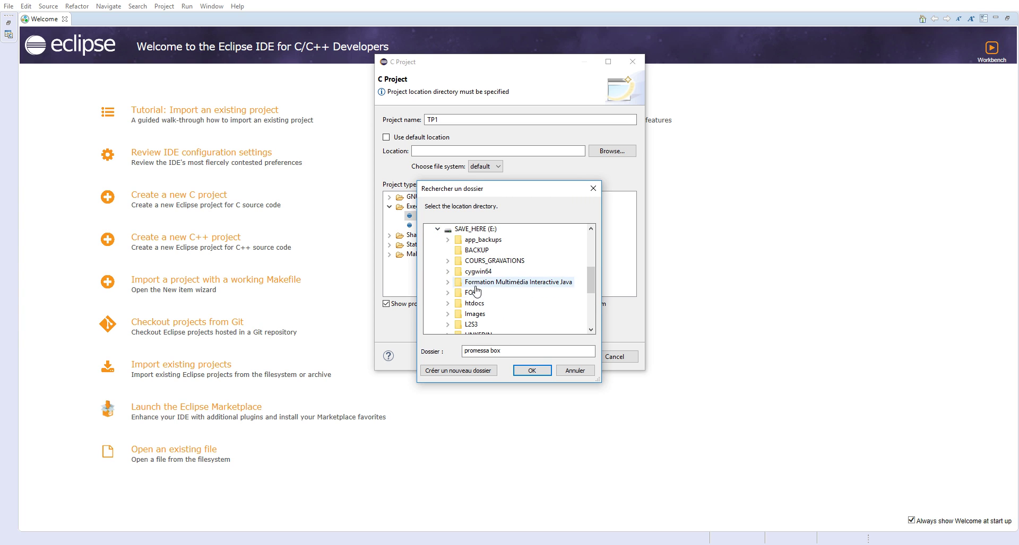
- Pick L2S3 > SDA1 > Cours_Vacances > SDACours as TP1's location and continue to configurations
click(447, 325)
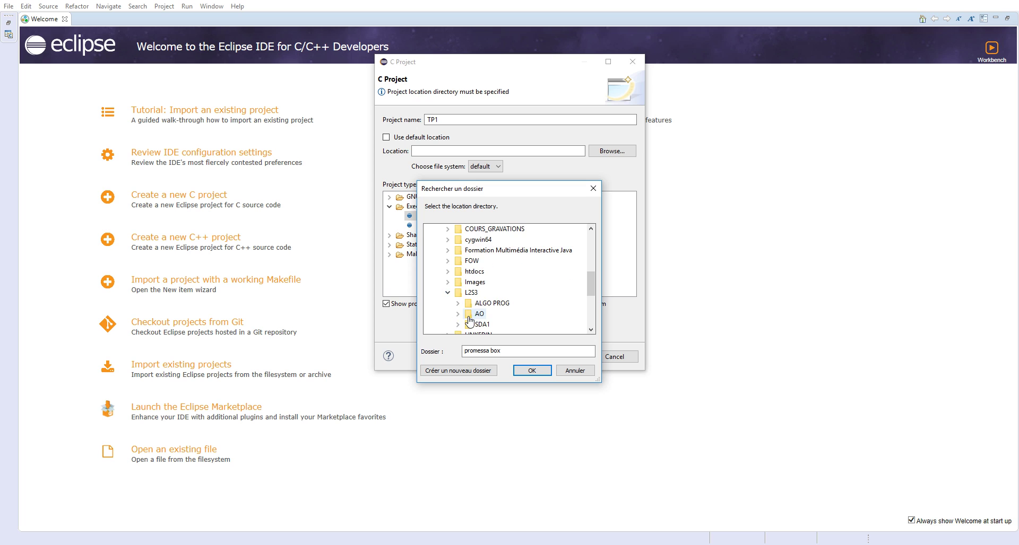
scroll(471, 324, down, 2)
scroll(478, 286, up, 1)
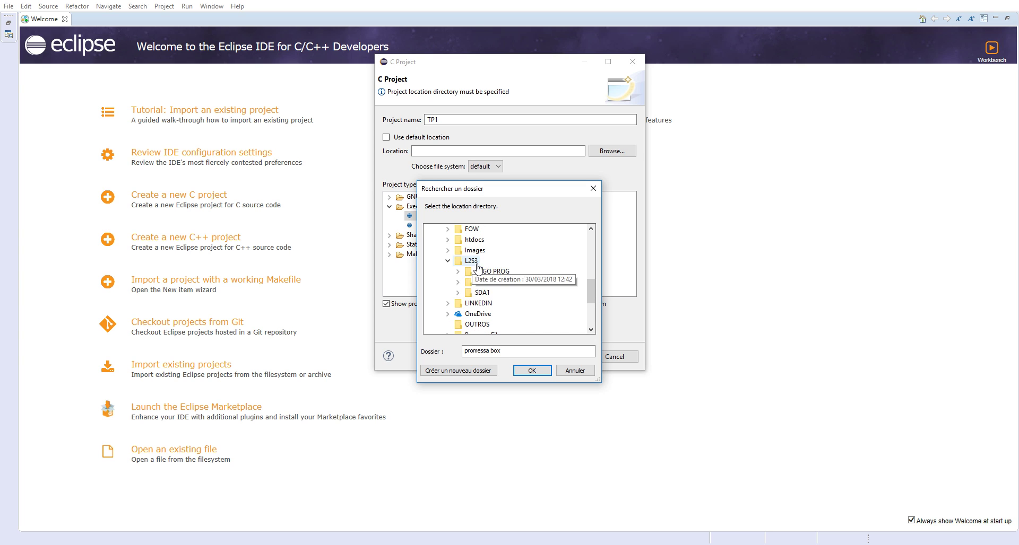
click(458, 293)
scroll(459, 297, down, 2)
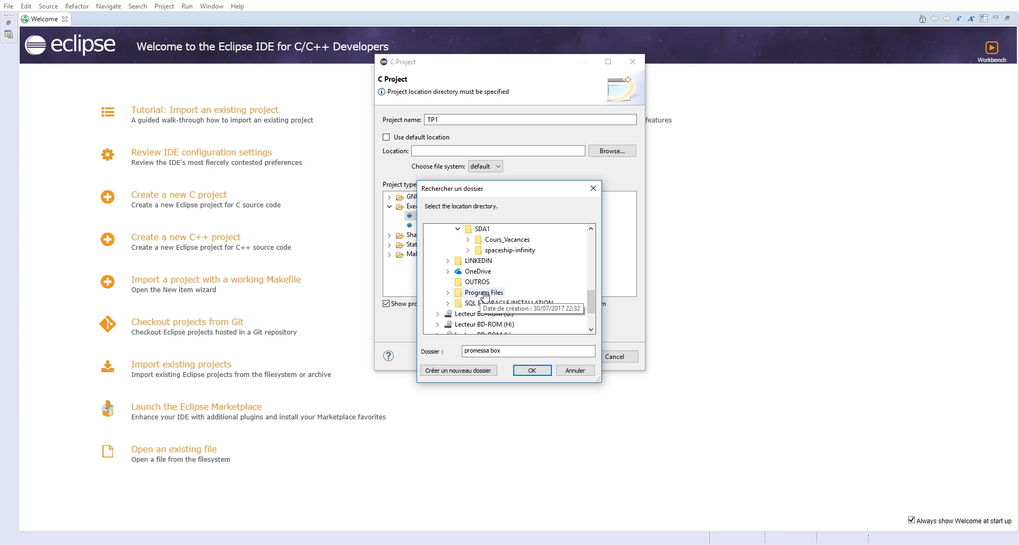
click(468, 240)
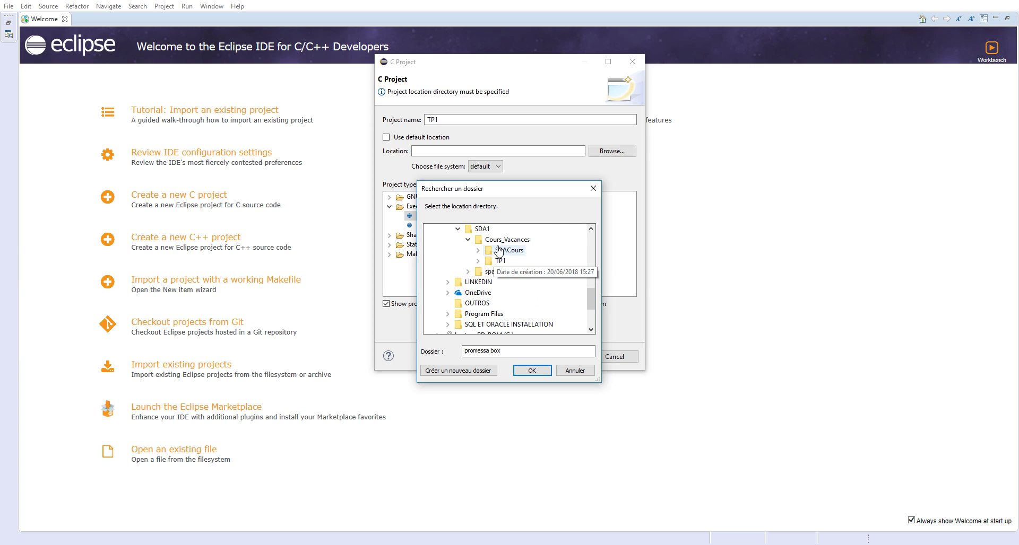
double_click(508, 250)
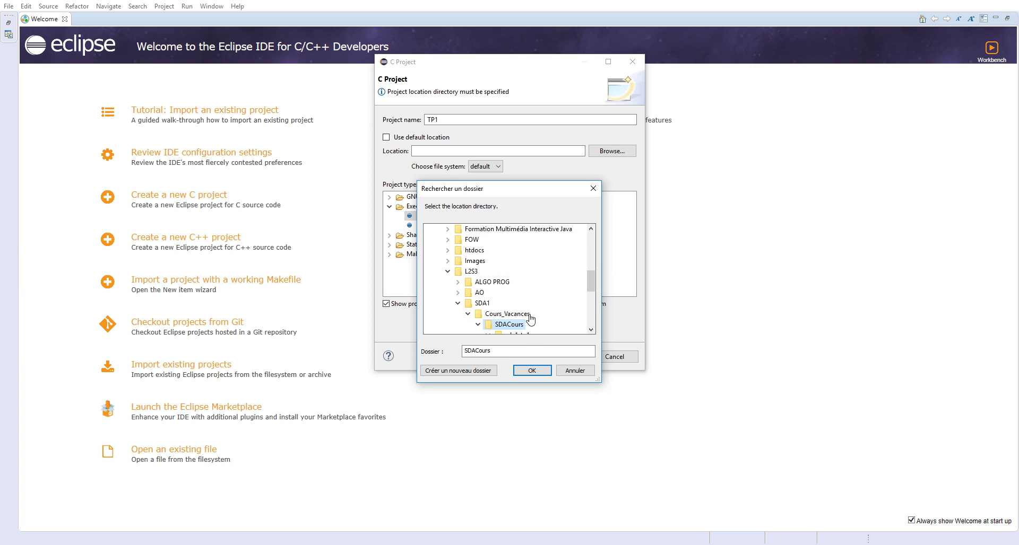
click(531, 370)
click(424, 120)
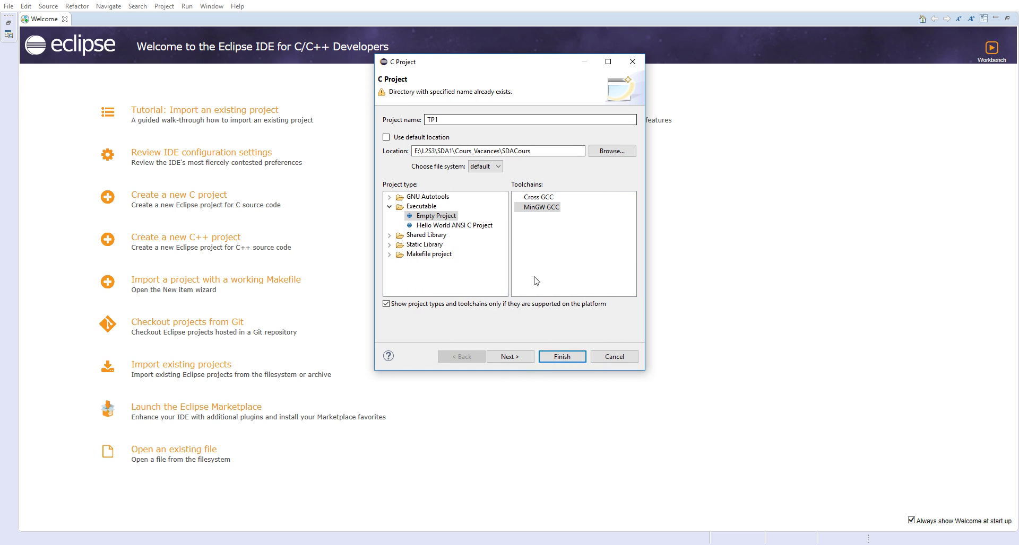
click(526, 360)
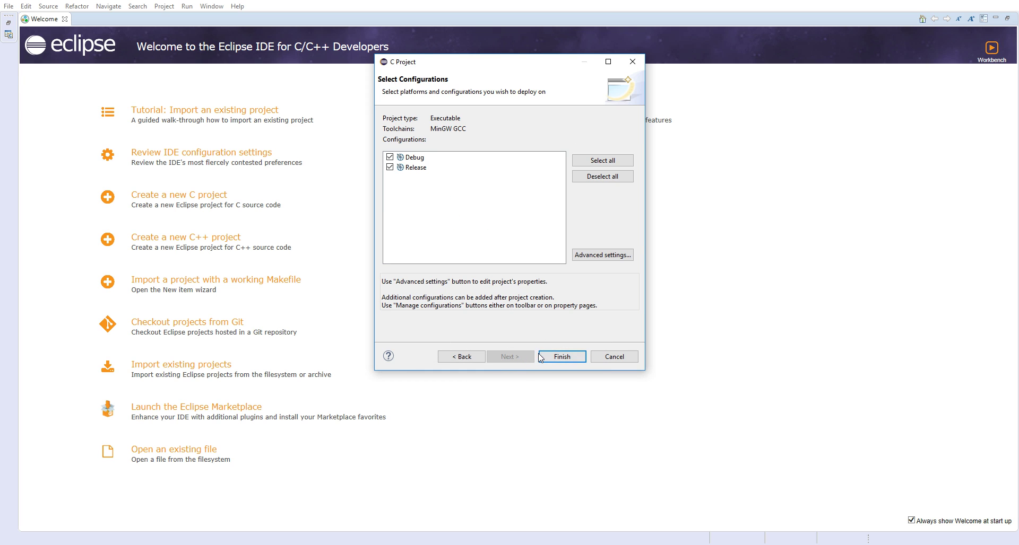
- Finish the TP1 project, expand TP1 and sda1-tp1, and close main.c
click(561, 359)
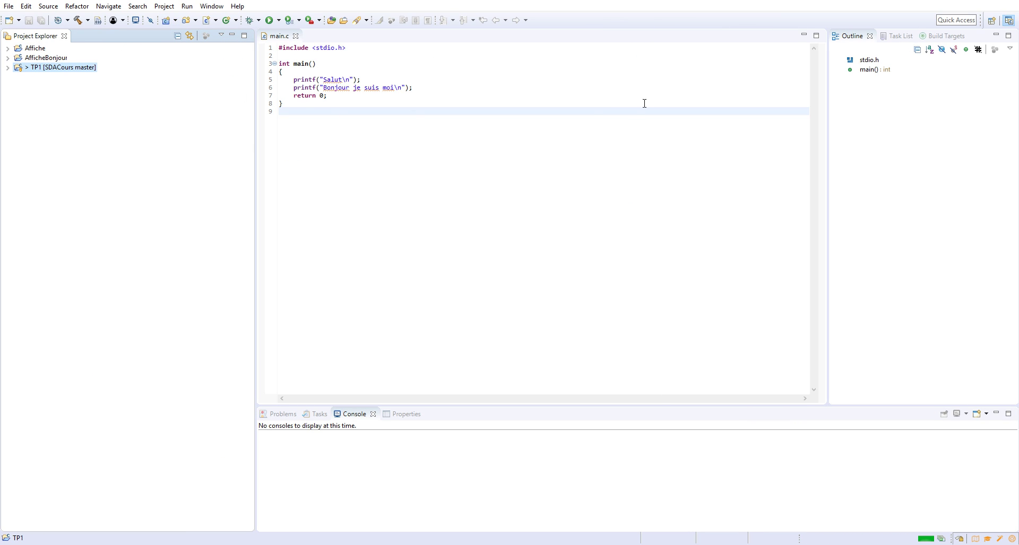
click(8, 69)
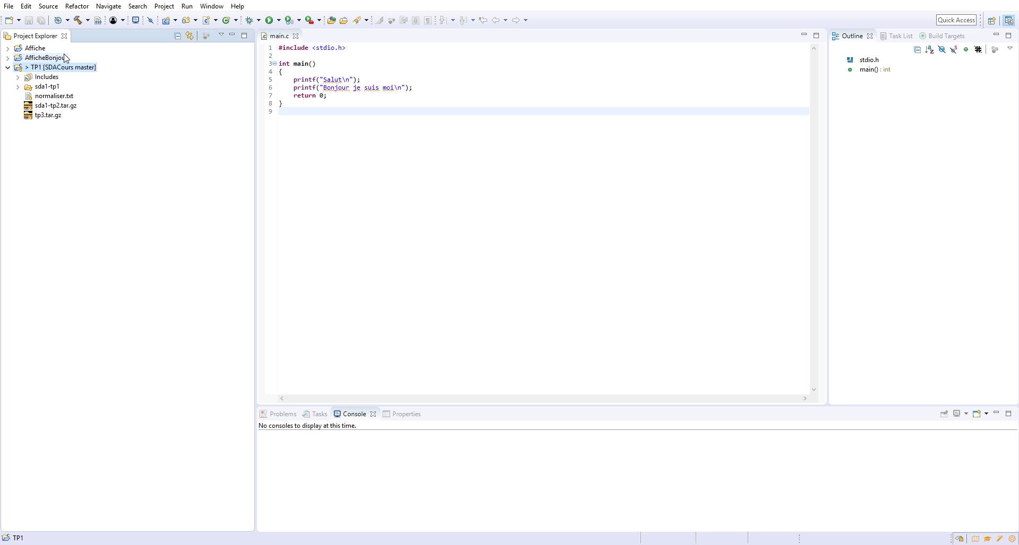
click(18, 86)
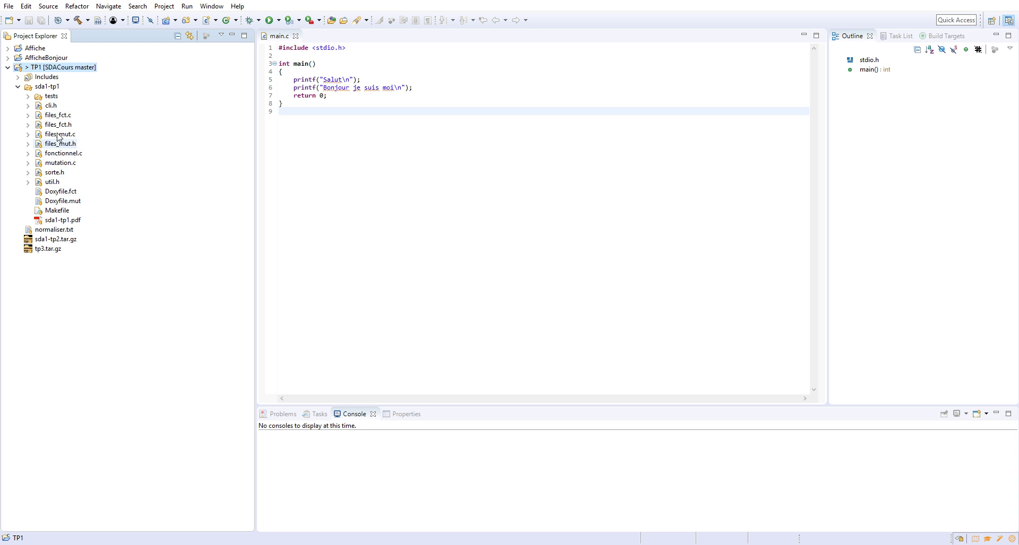
drag(356, 112, 292, 51)
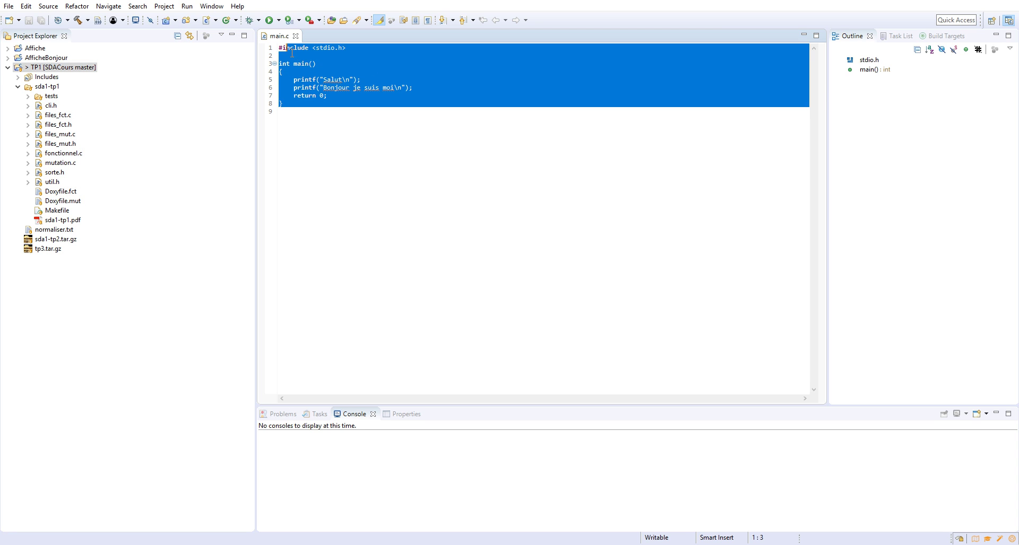
drag(330, 126, 279, 64)
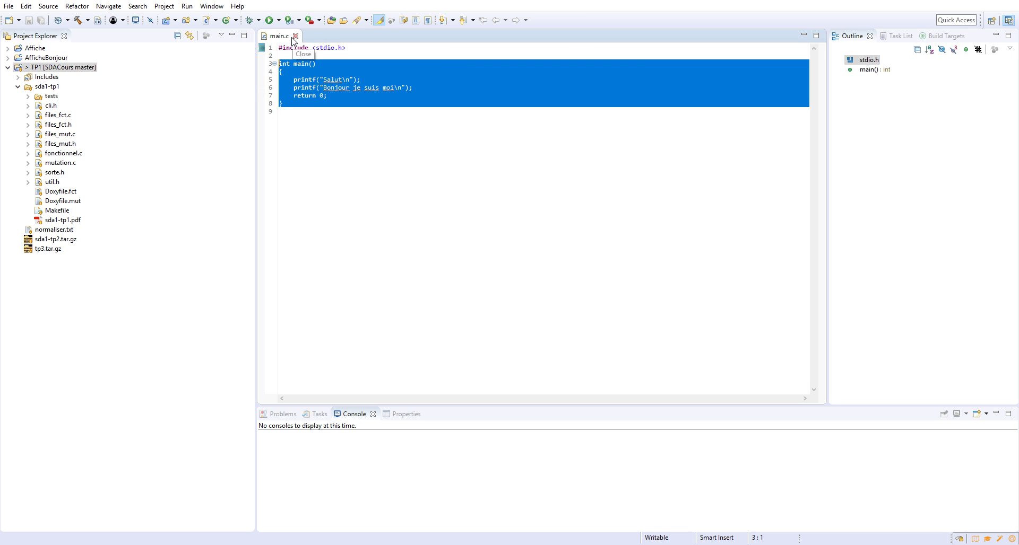
click(296, 36)
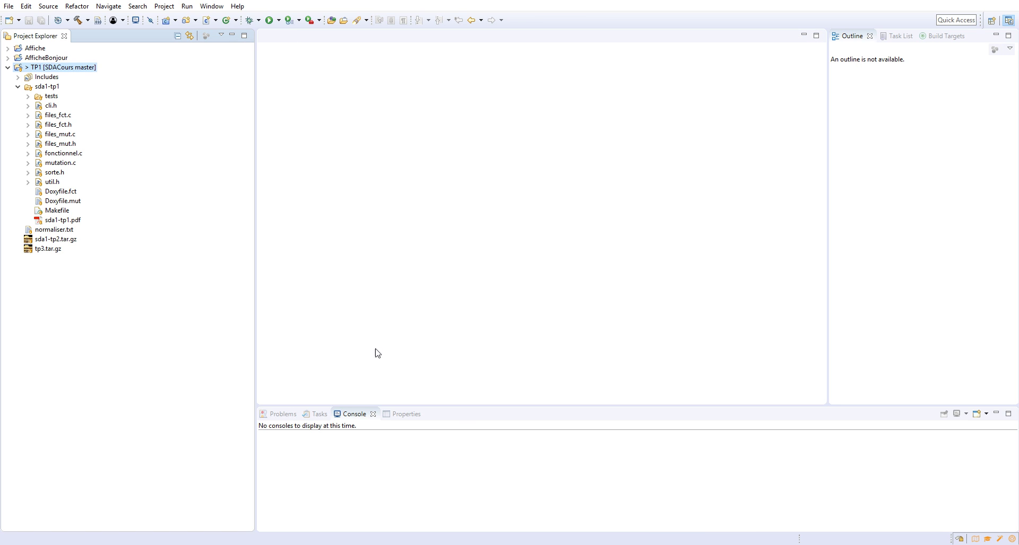
- Open sda1-tp1.pdf from Project Explorer and bring the SDACours-master folder window forward
click(62, 222)
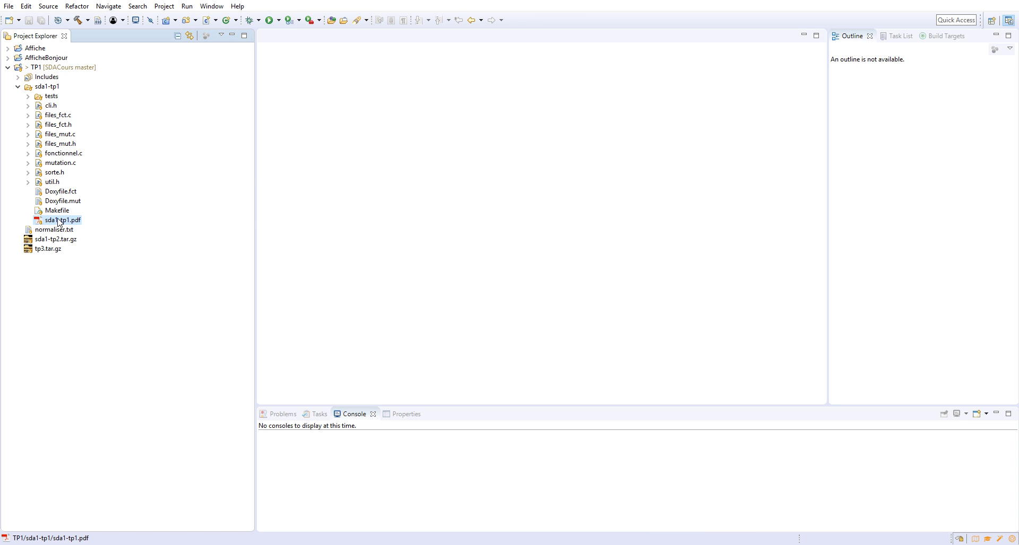
right_click(58, 219)
mouse_move(91, 225)
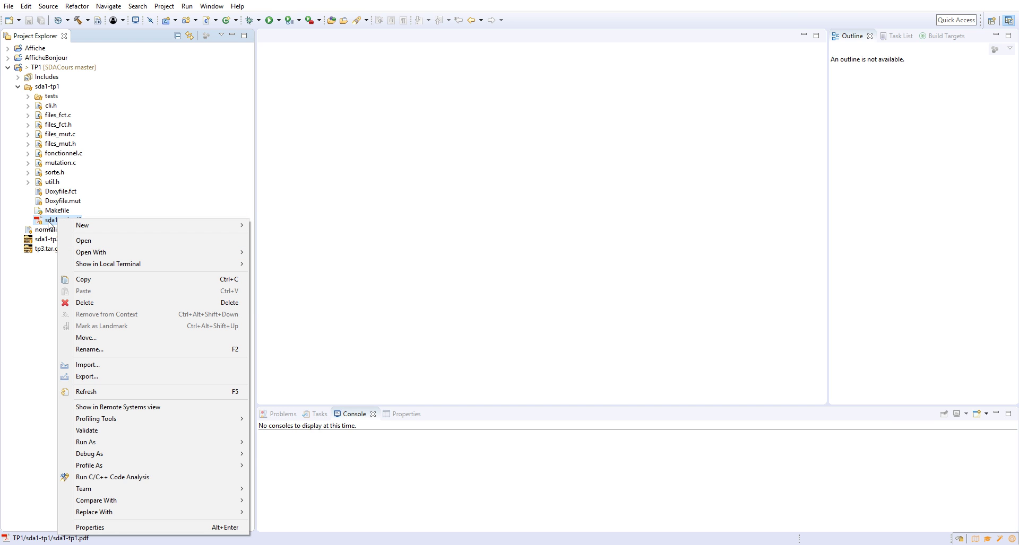
click(81, 242)
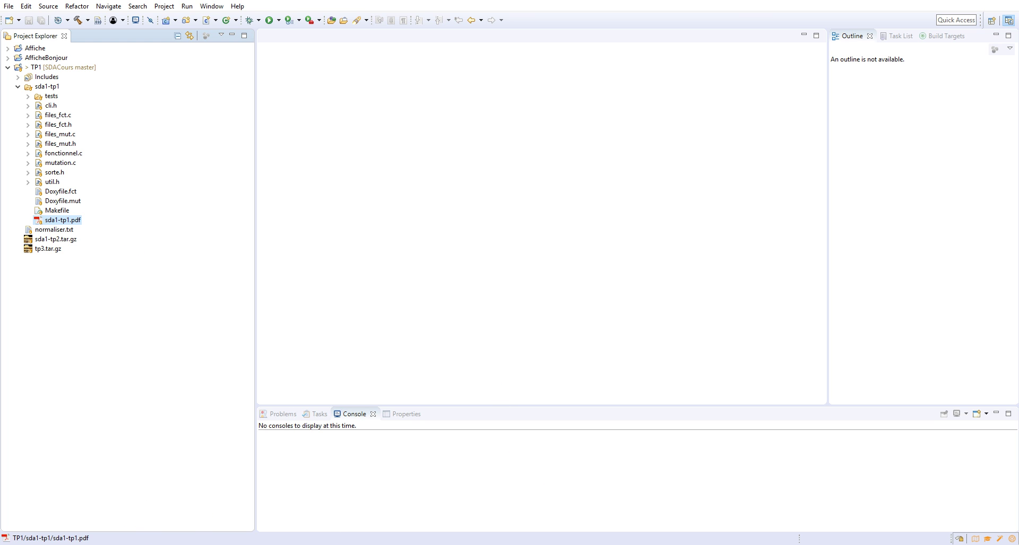
mouse_move(151, 540)
click(253, 505)
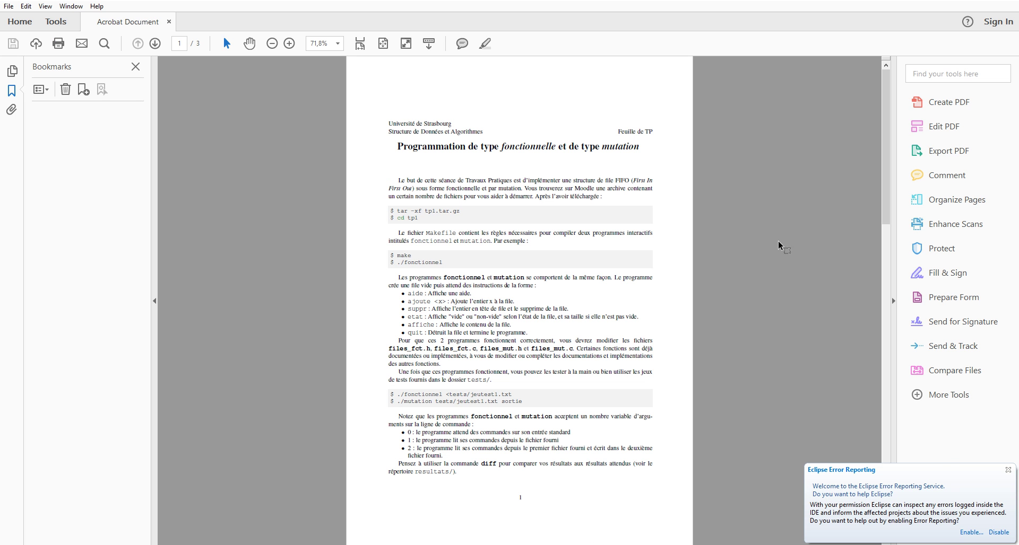
- Dismiss the Eclipse error notice, zoom the PDF to 150%, and hide its bookmarks
click(1007, 470)
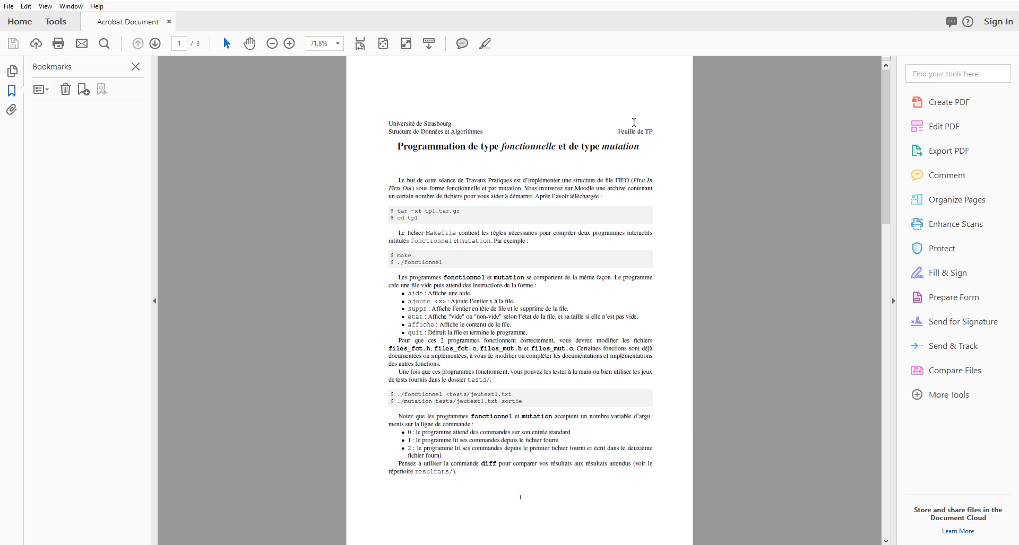
scroll(608, 193, up, 3)
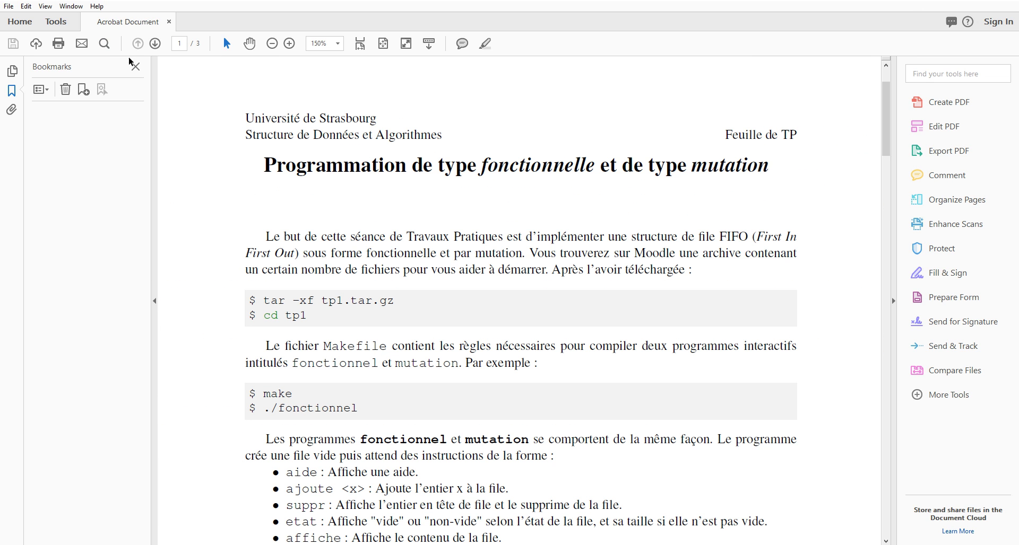
click(134, 66)
key(super+Right)
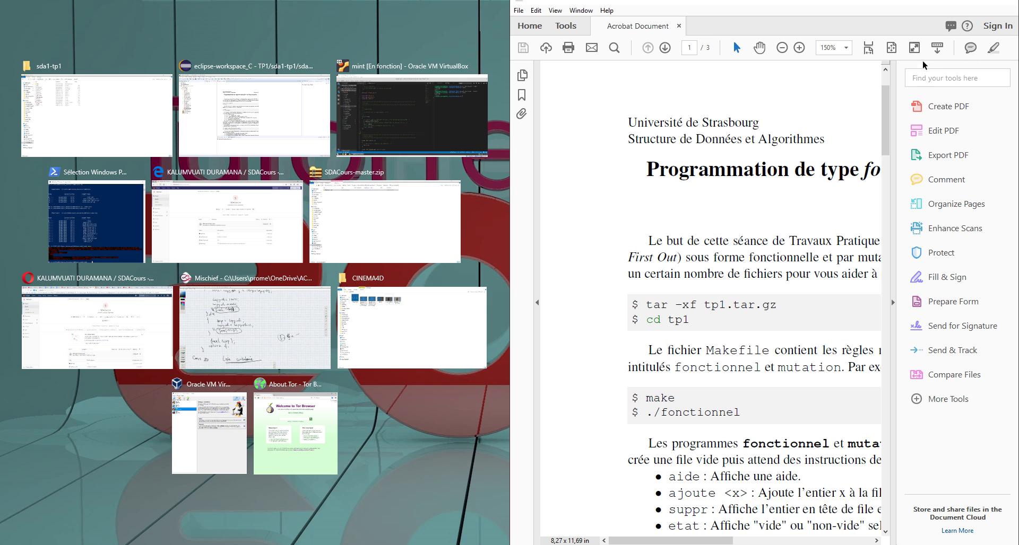
key(super+Up)
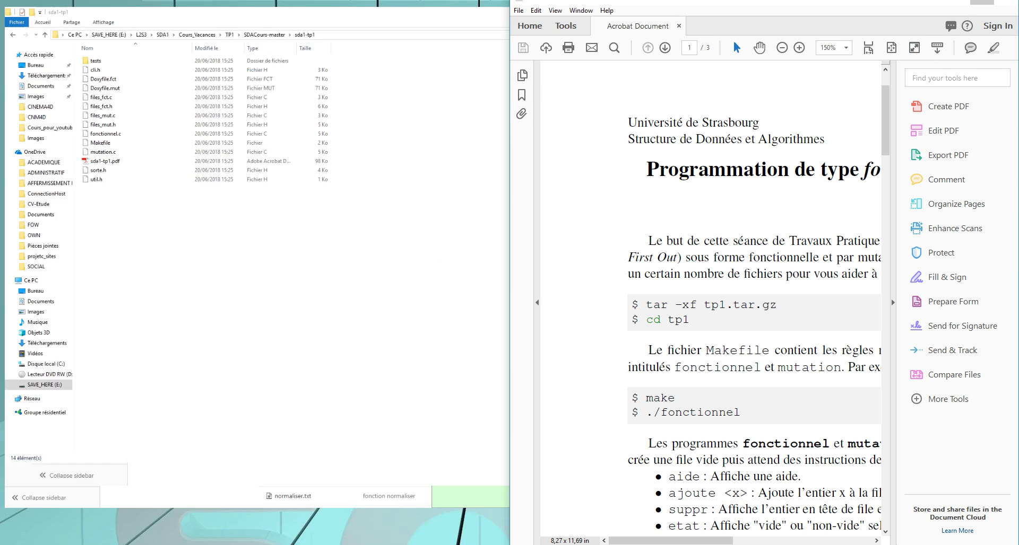
- Collapse Acrobat's tools pane, tile Acrobat right and Eclipse left, and close Eclipse's sda1-tp1.pdf tab
click(893, 301)
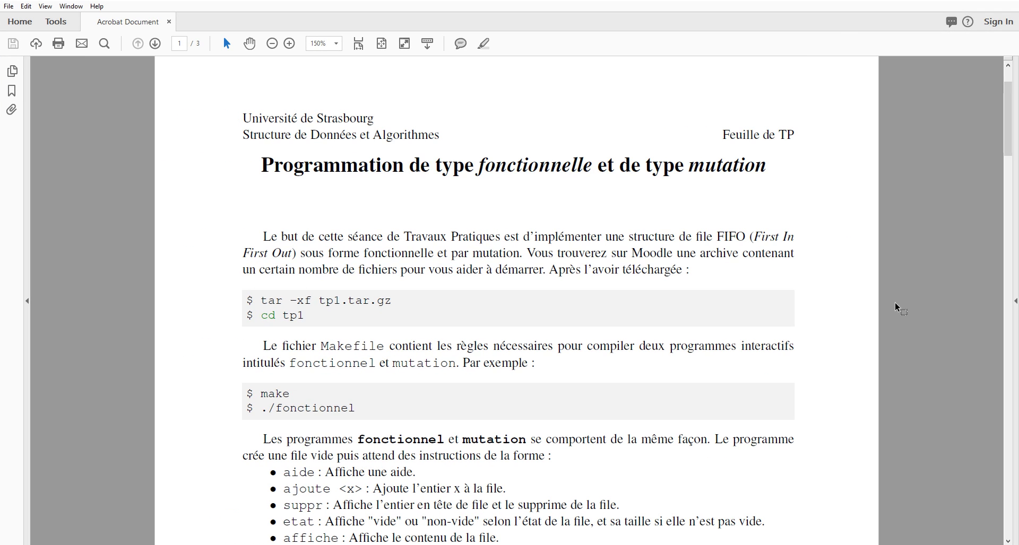
key(super+Right)
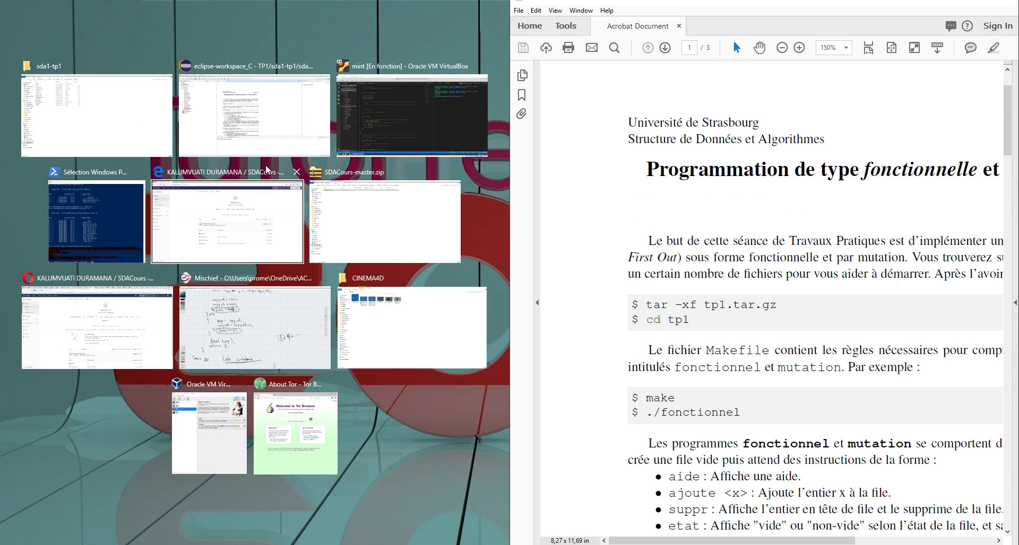
click(256, 146)
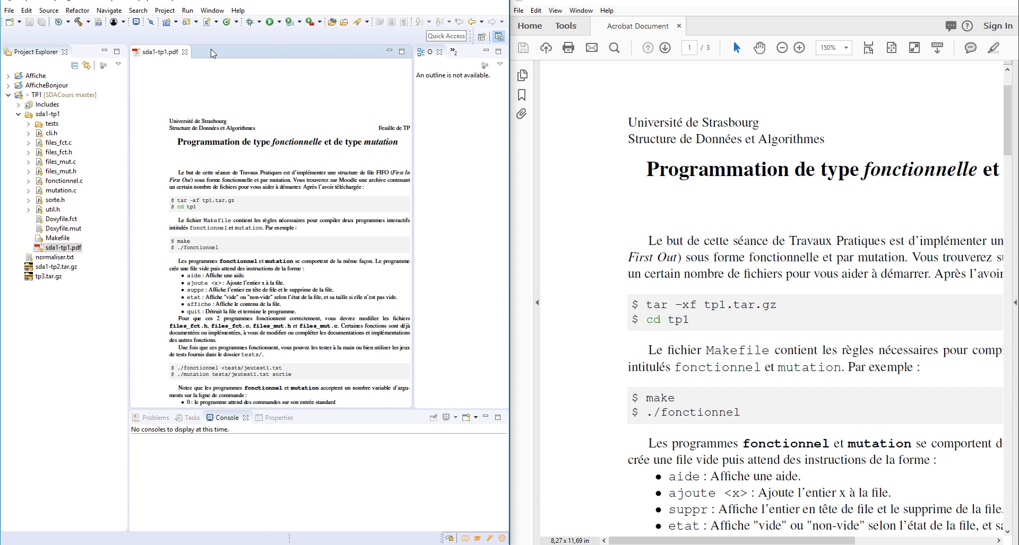
click(184, 52)
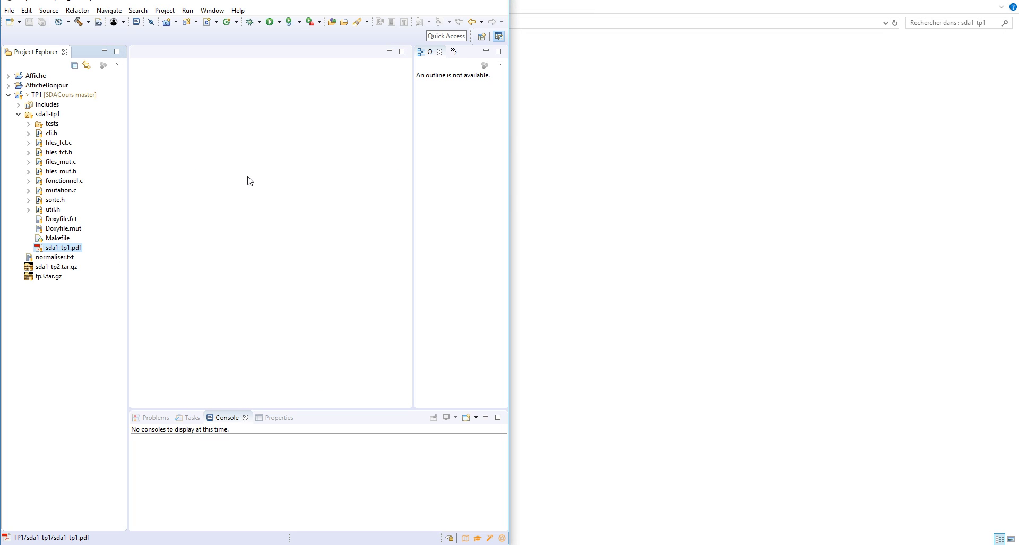
- Reopen sda1-tp1.pdf in Acrobat from the folder, close its bookmarks, and minimise Explorer
click(678, 15)
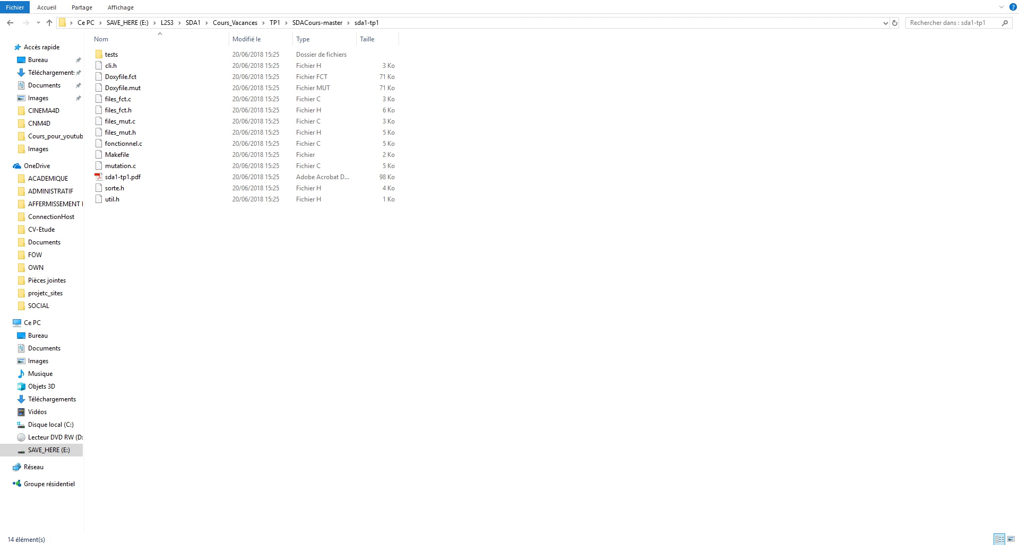
click(117, 179)
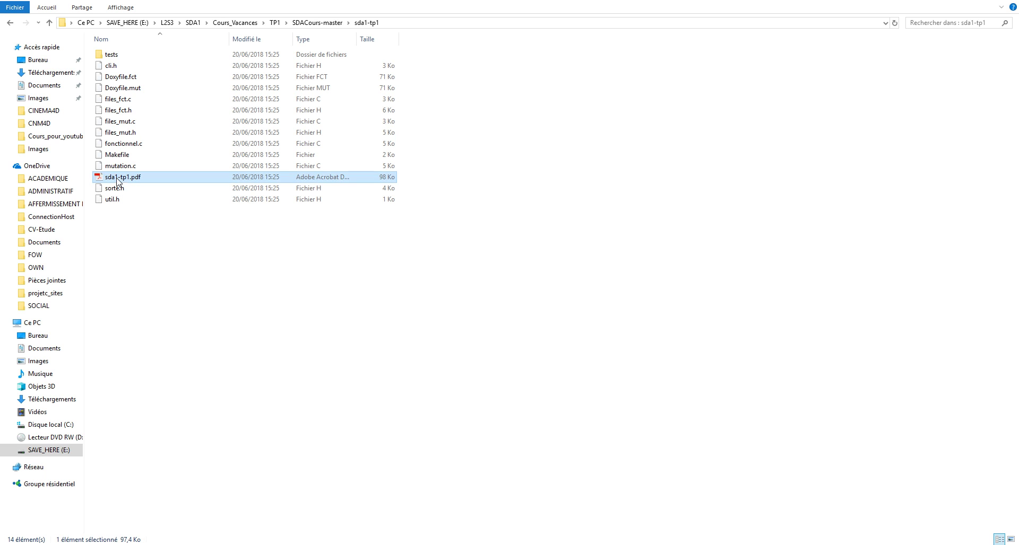
double_click(116, 180)
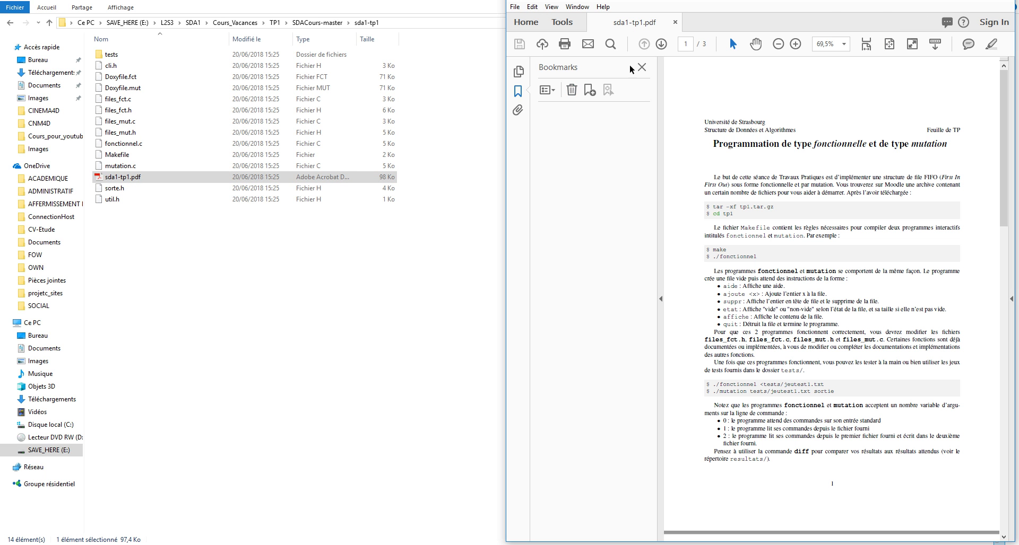
click(642, 68)
click(462, 33)
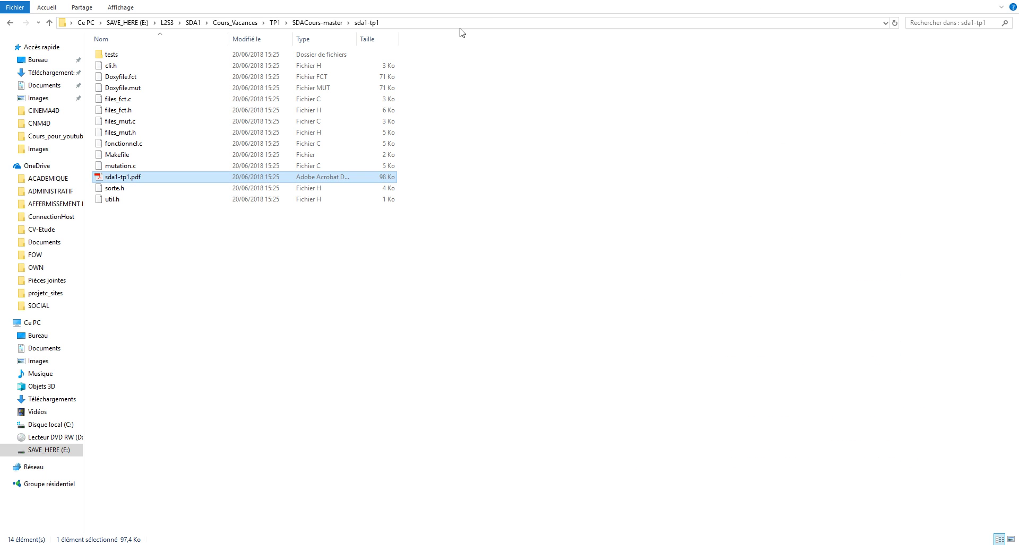
click(953, 6)
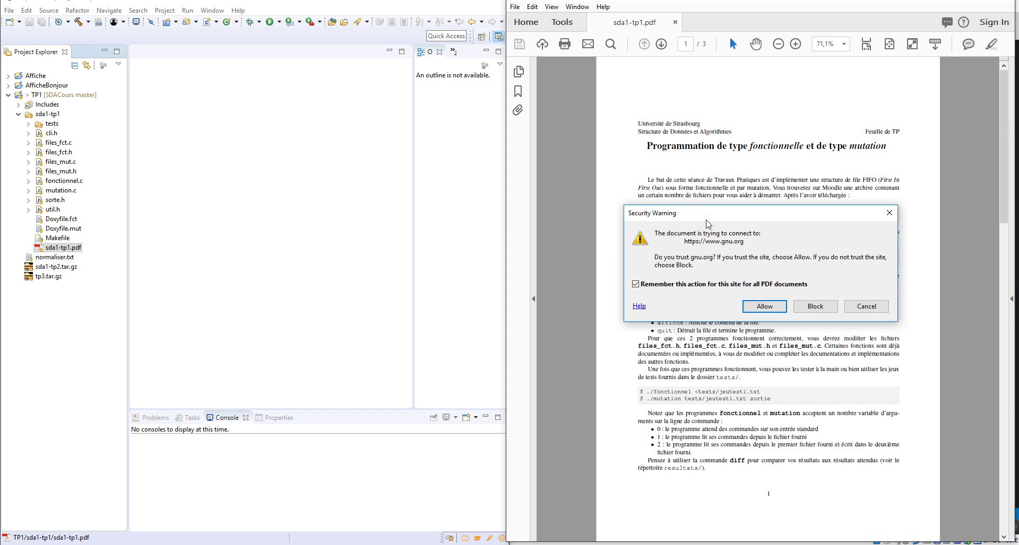
- Allow the gnu.org make manual link, minimise the browser, and review the PDF's tar/cd commands
click(764, 306)
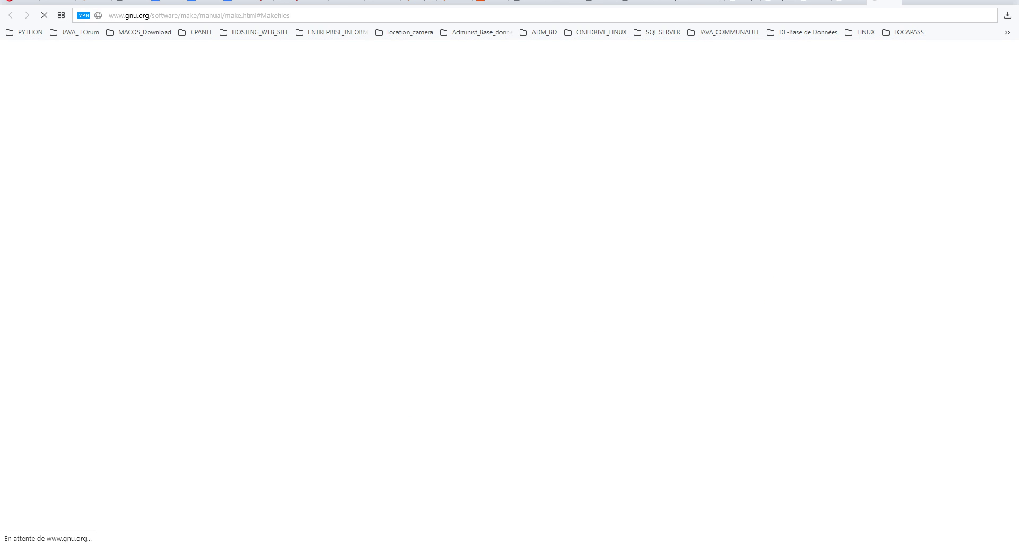
click(956, 2)
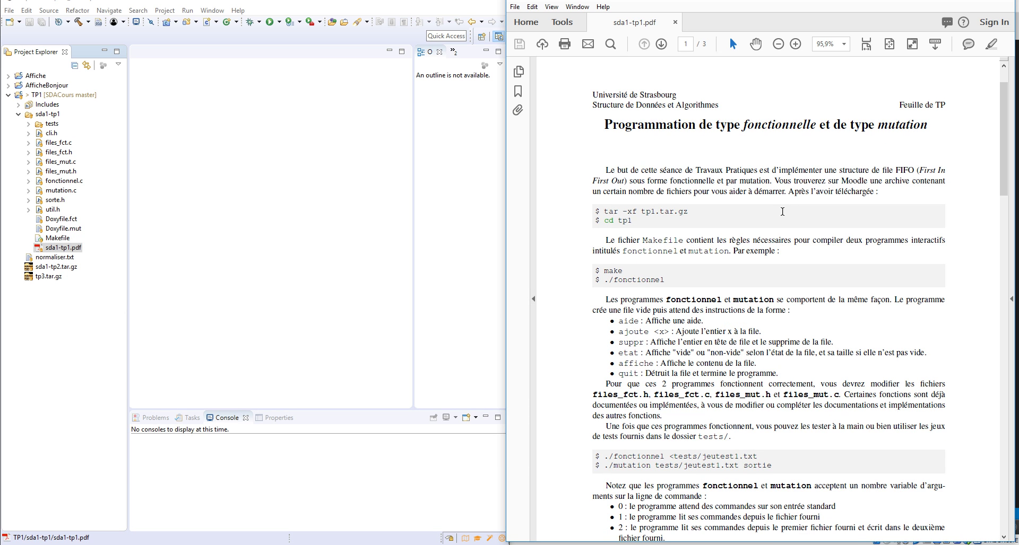
click(342, 121)
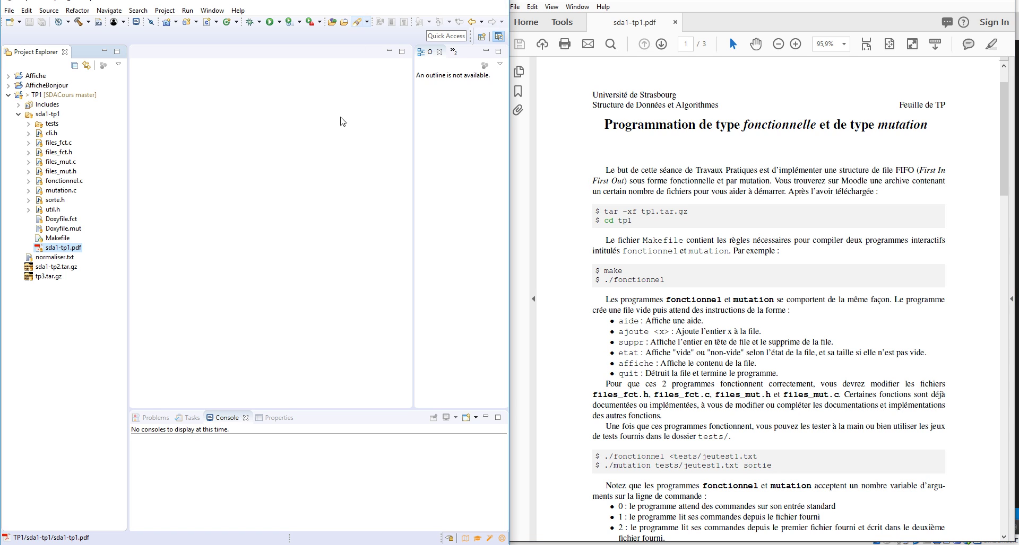
scroll(675, 203, down, 1)
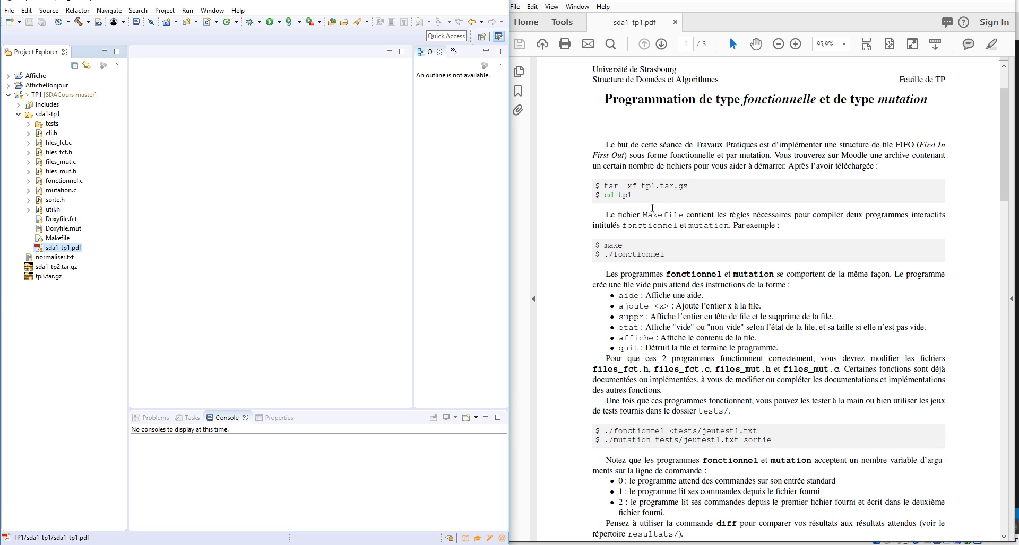
drag(652, 208, 635, 202)
click(627, 200)
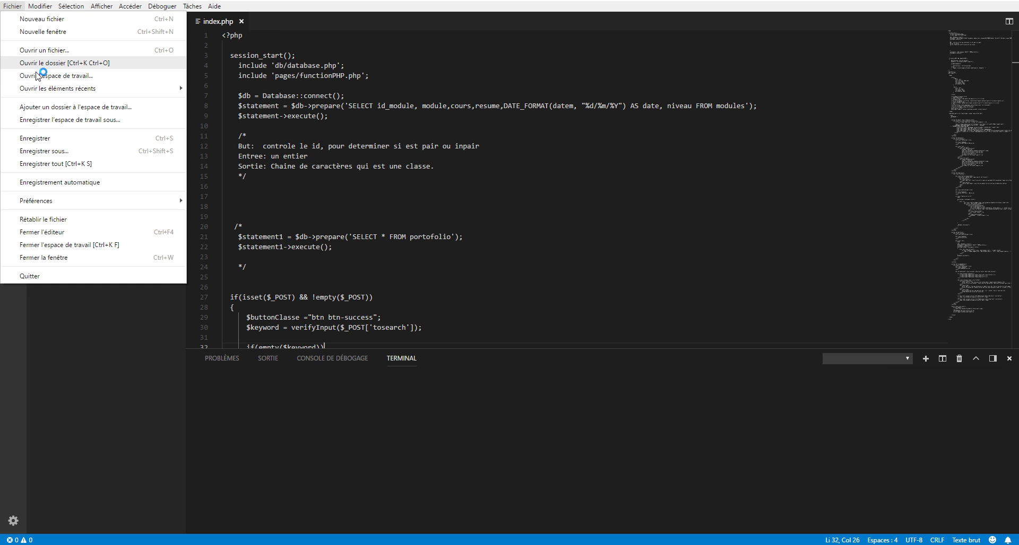
- Add E:\L2S3\SDA1\Cours_Vacances\SDACours as a workspace folder in VS Code
click(47, 107)
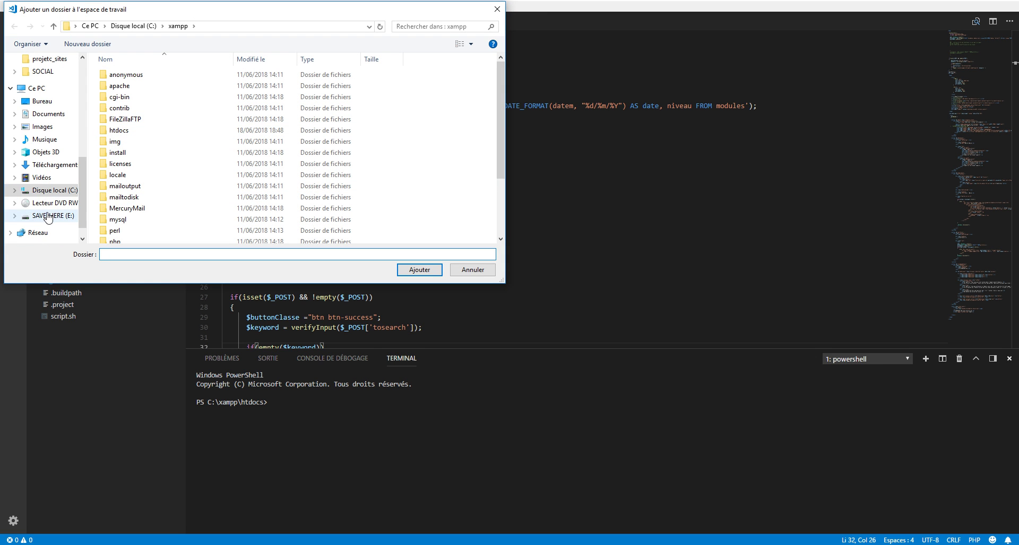
click(50, 215)
click(122, 108)
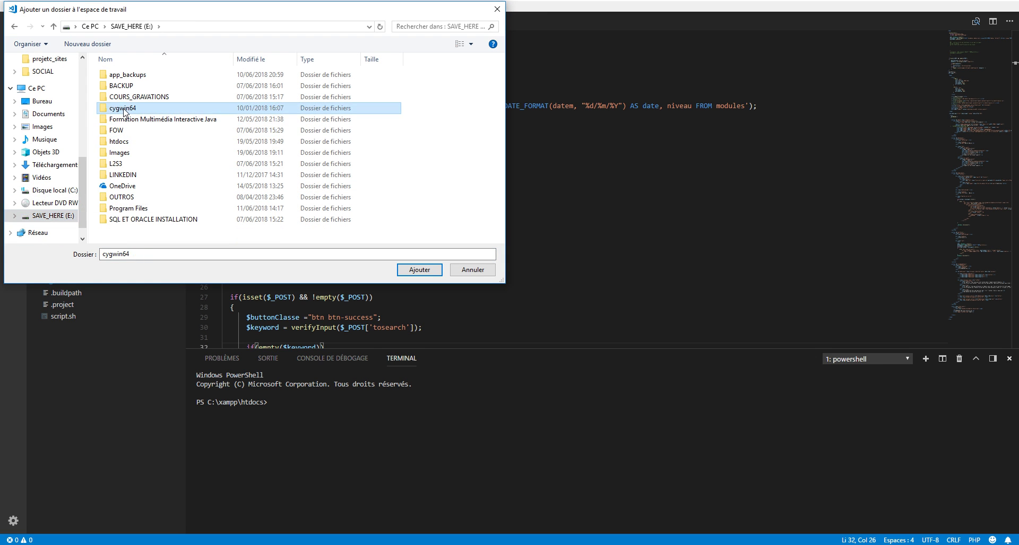
double_click(116, 163)
double_click(118, 97)
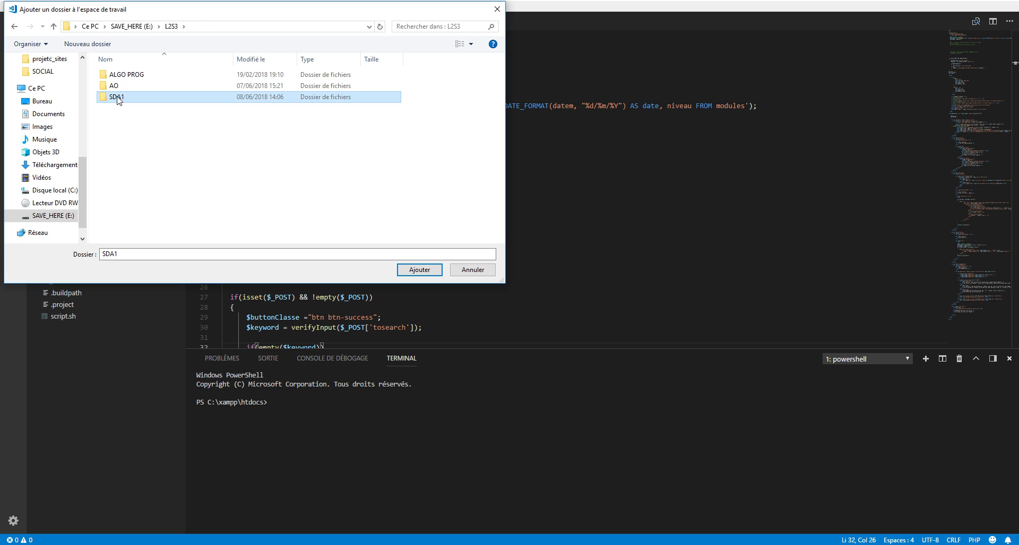
double_click(131, 75)
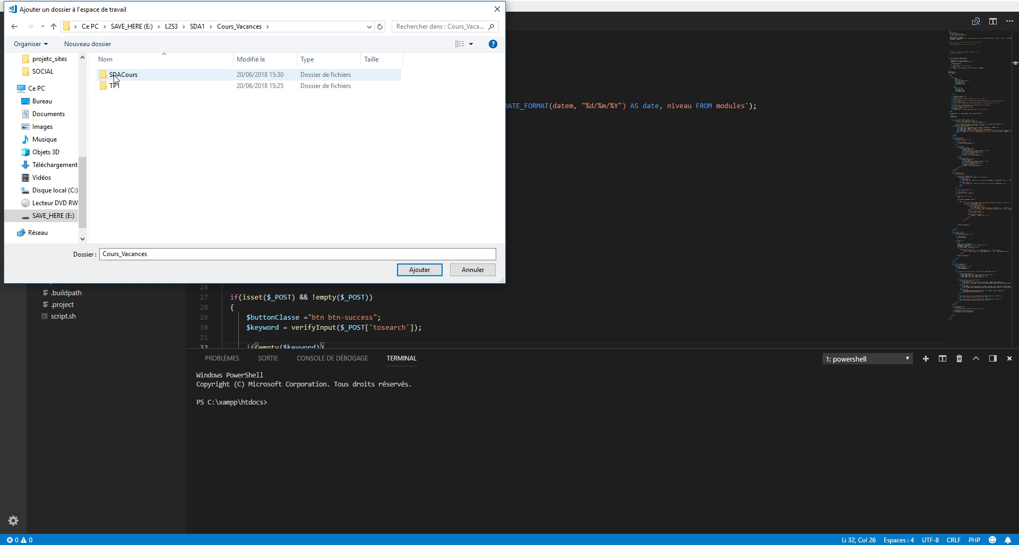
click(128, 76)
click(409, 271)
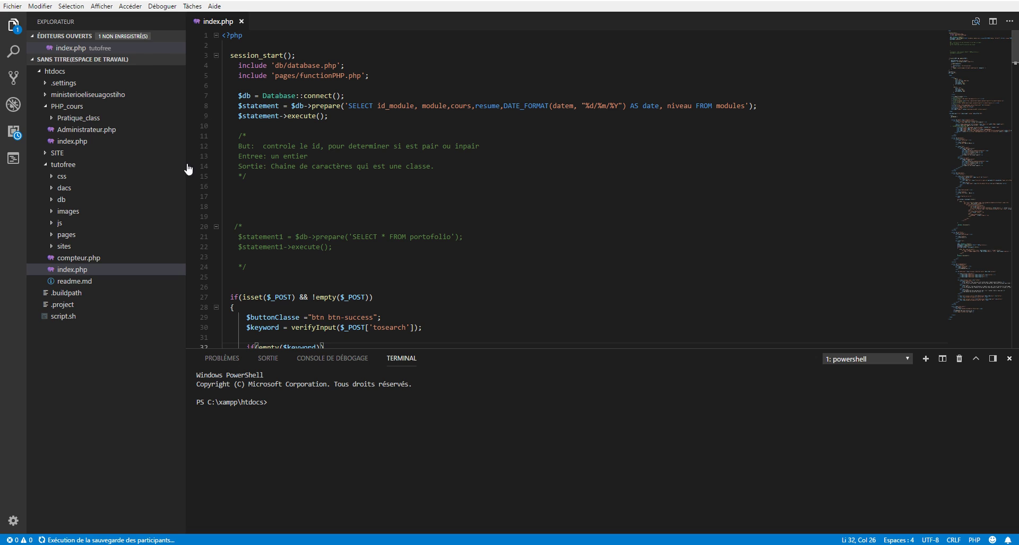
- Collapse PHP_cours, tutofree and htdocs, and expand the sda1-tp1 folder
click(49, 107)
click(47, 129)
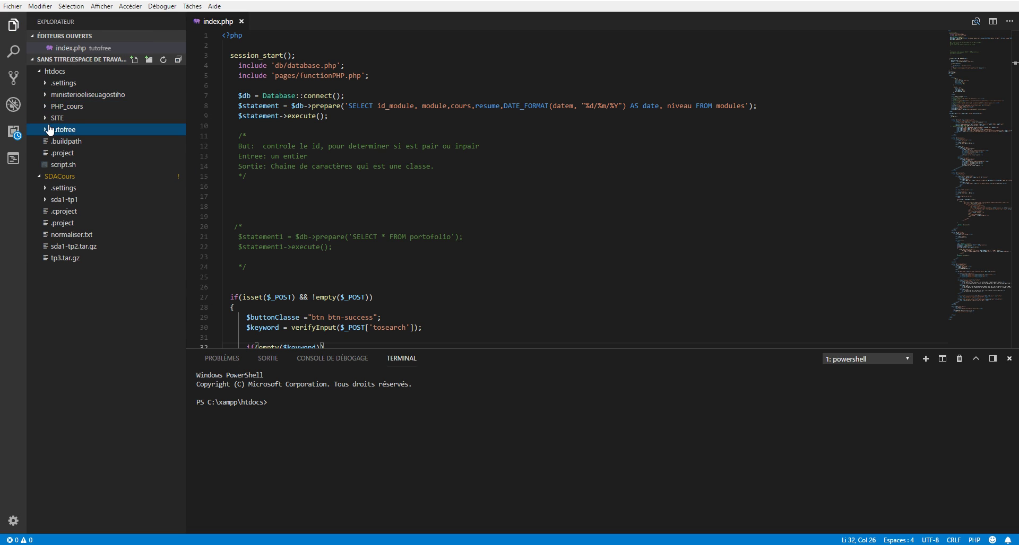
click(43, 75)
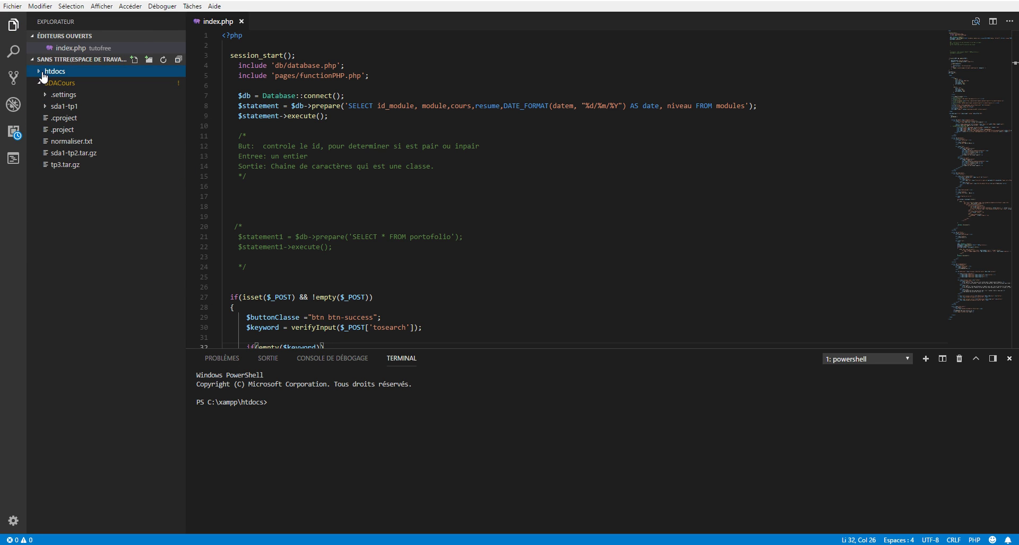
click(49, 106)
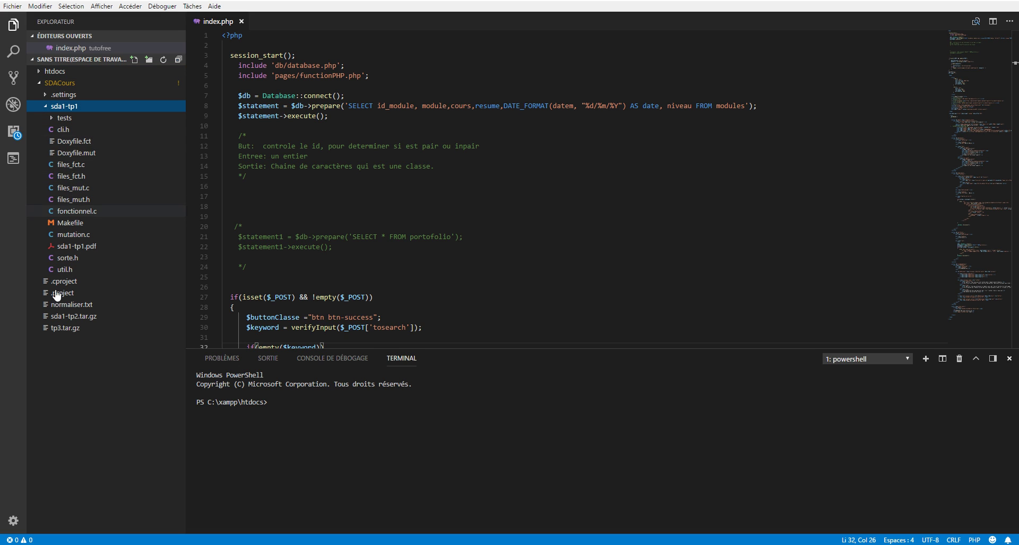
- Close index.php, dismiss both PHP notifications, and bring up sda1-tp1's context menu
click(241, 22)
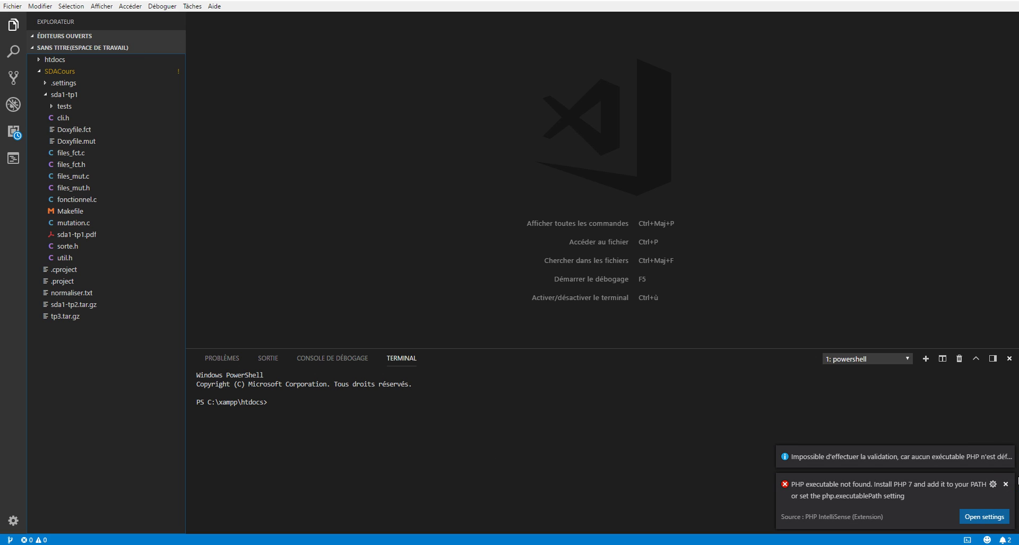
click(1005, 485)
click(1010, 519)
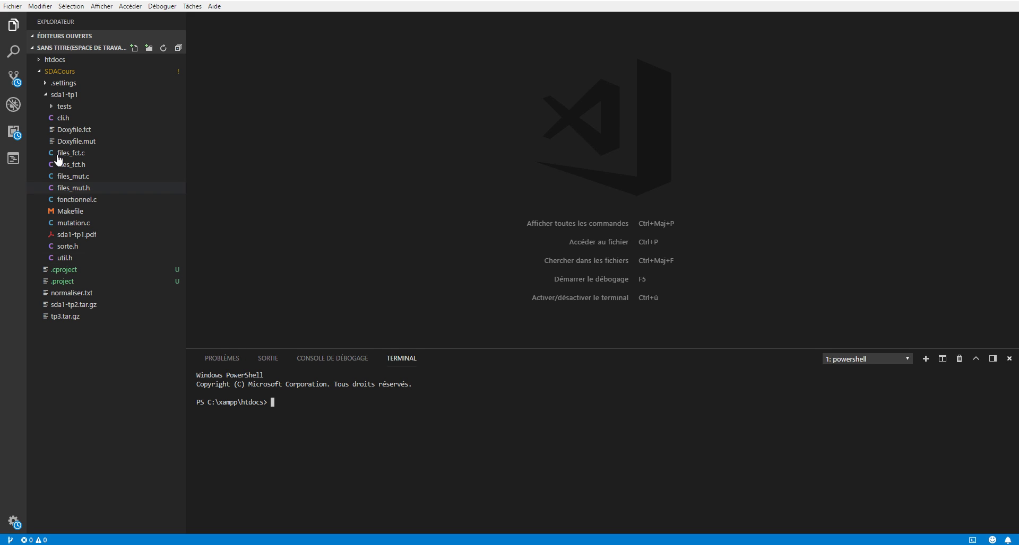
right_click(68, 95)
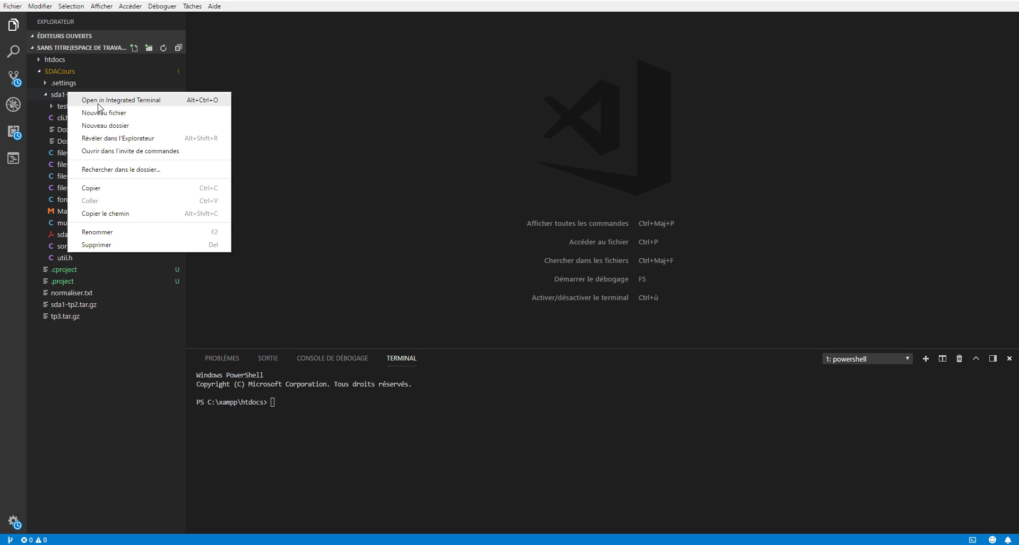
key(alt+Tab)
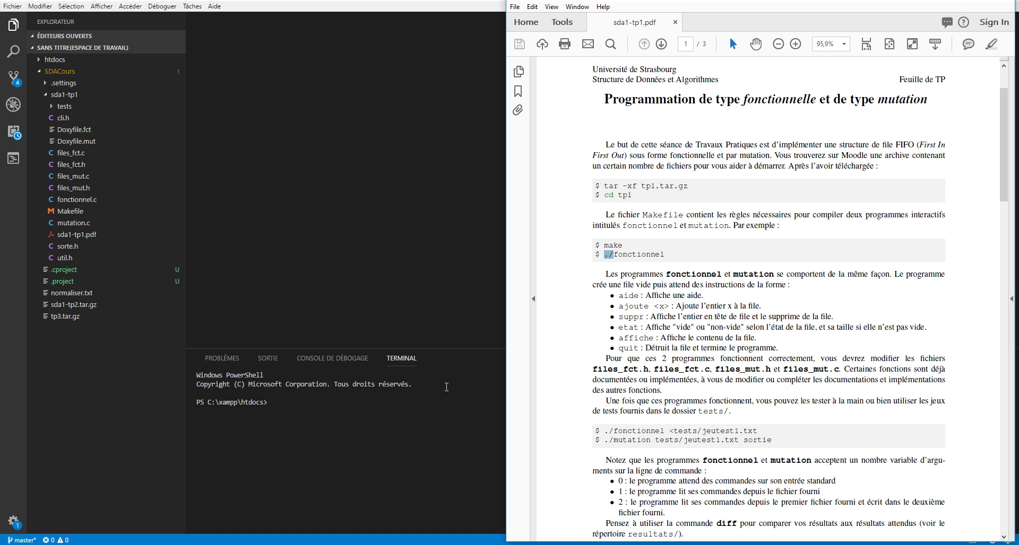
- Clear the terminal in the sda1-tp1 folder and list its files with ls
right_click(398, 417)
click(401, 414)
text(c)
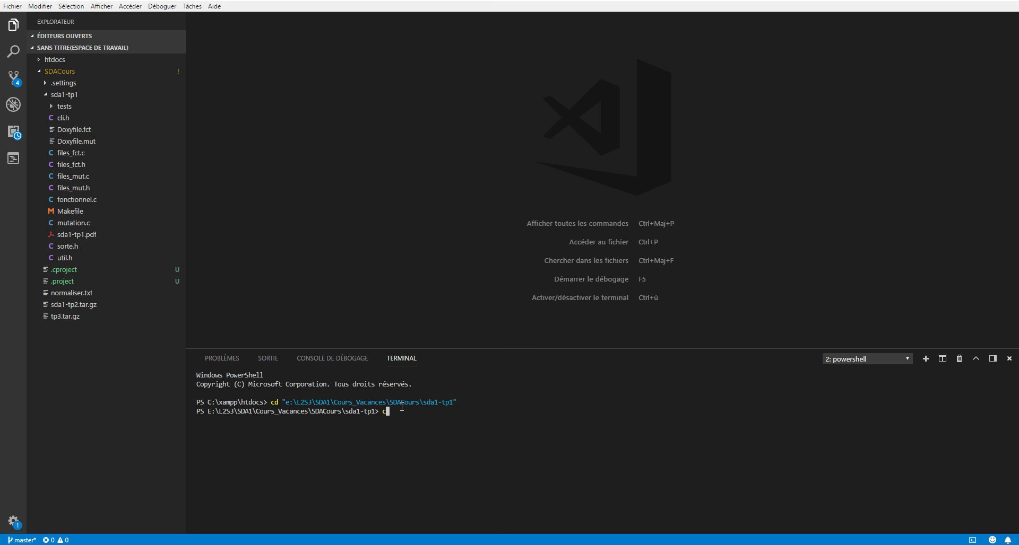
text(lear)
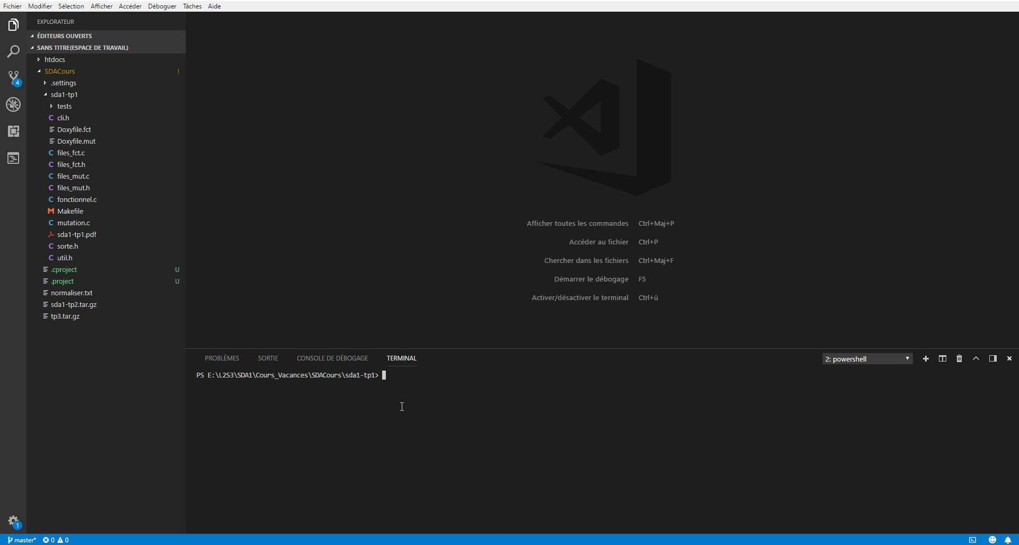
text(ls)
key(Return)
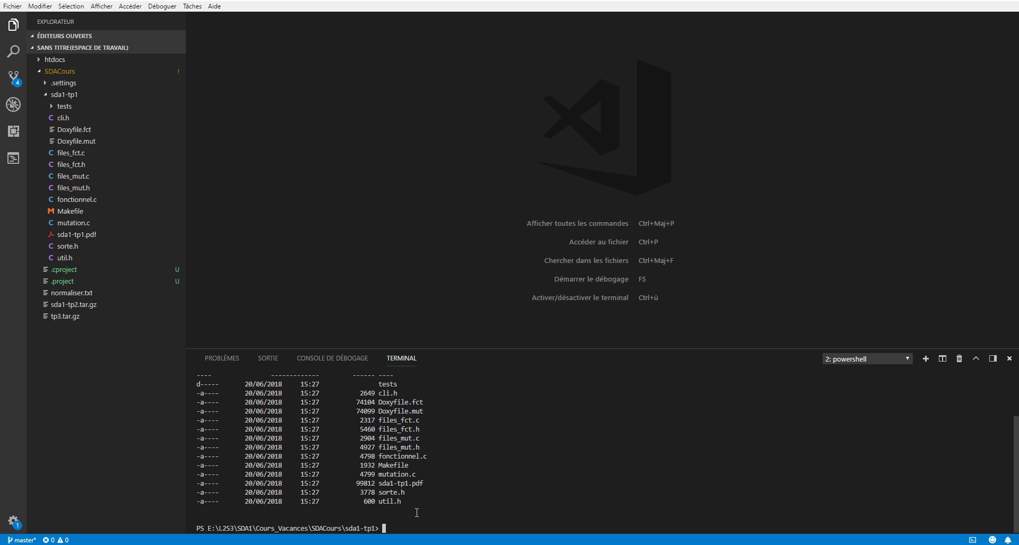
- Run make, which PowerShell doesn't recognise, and open the Makefile in the editor
drag(416, 513, 192, 399)
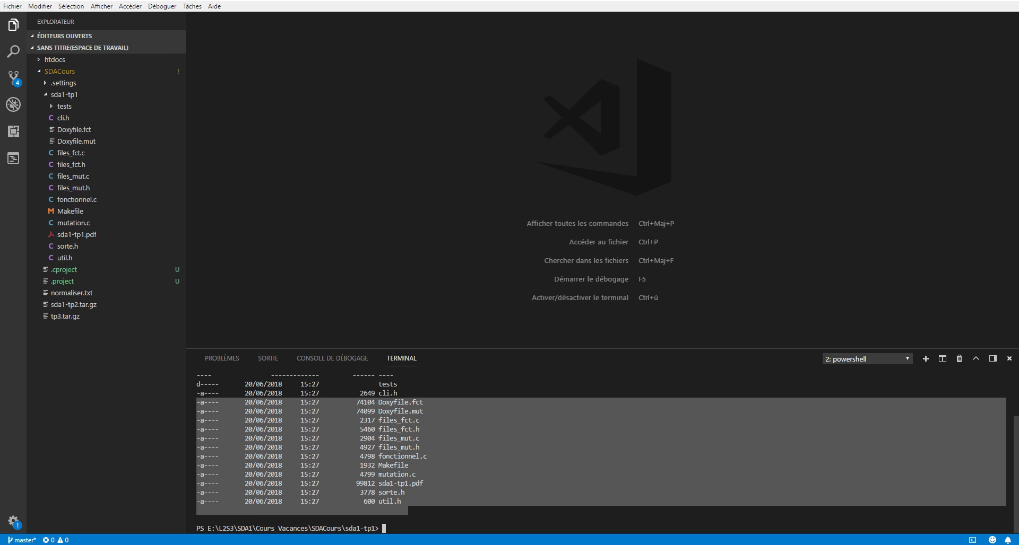
click(442, 514)
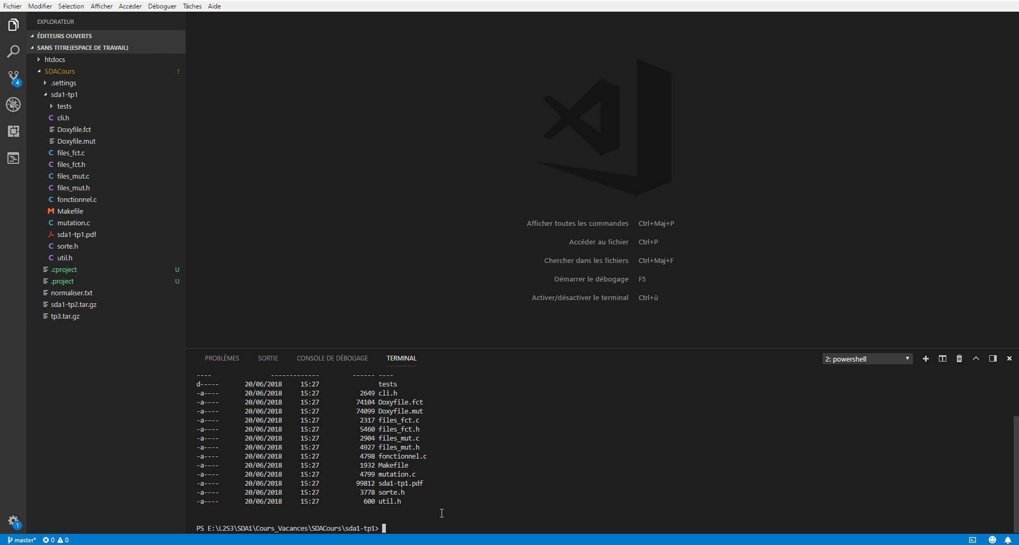
key(Return)
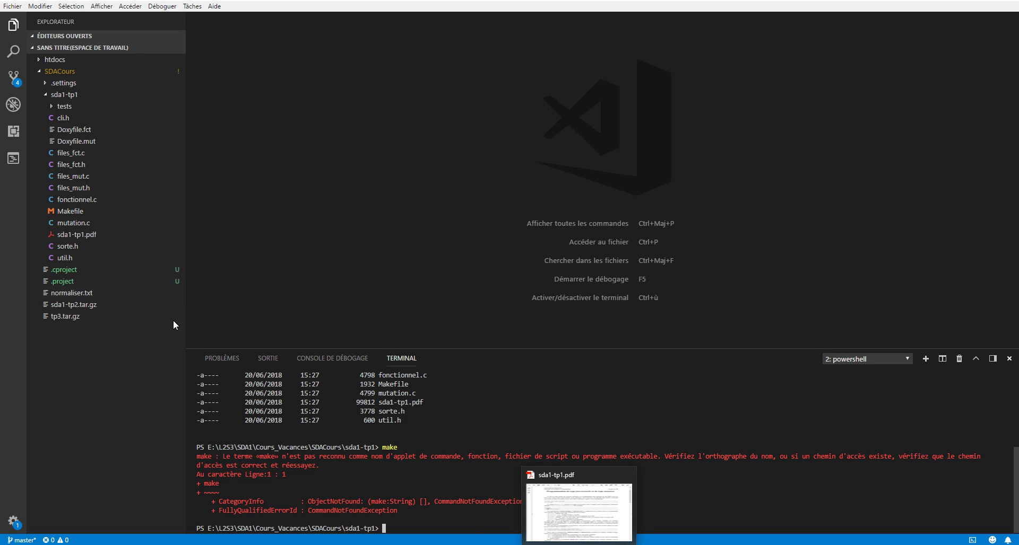
click(68, 212)
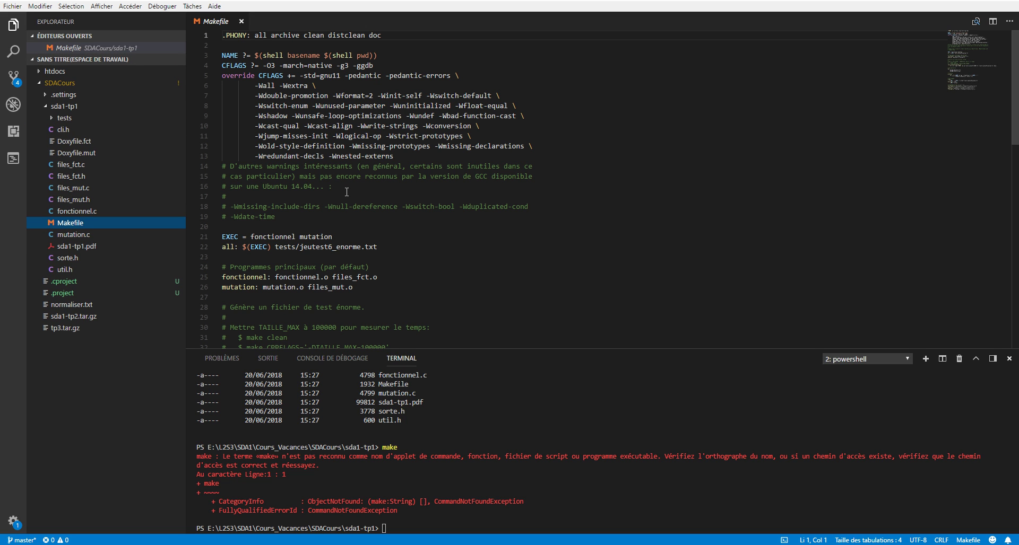
- Look over the GNU make manual and the tutofree.com page, then return to the Makefile
key(alt+Tab)
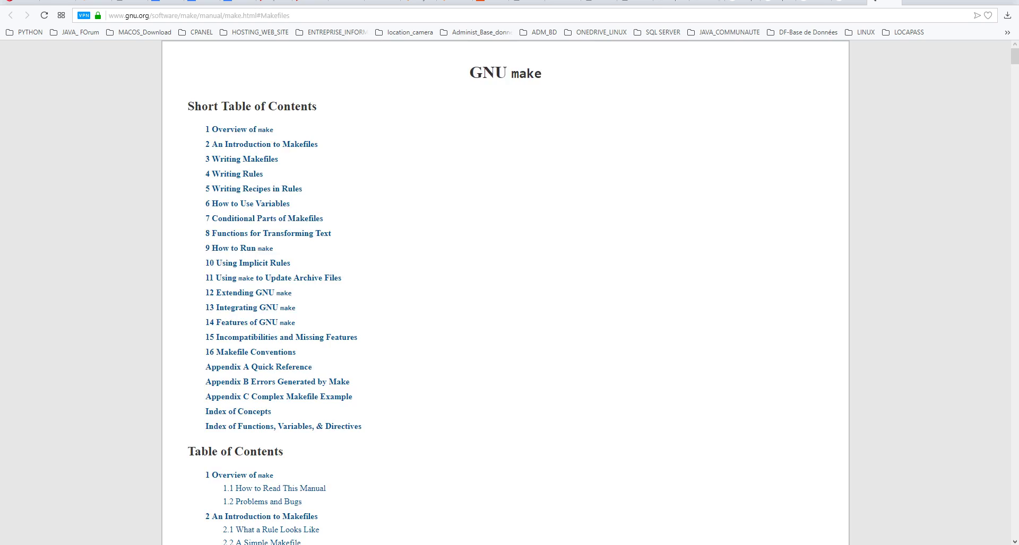
click(598, 3)
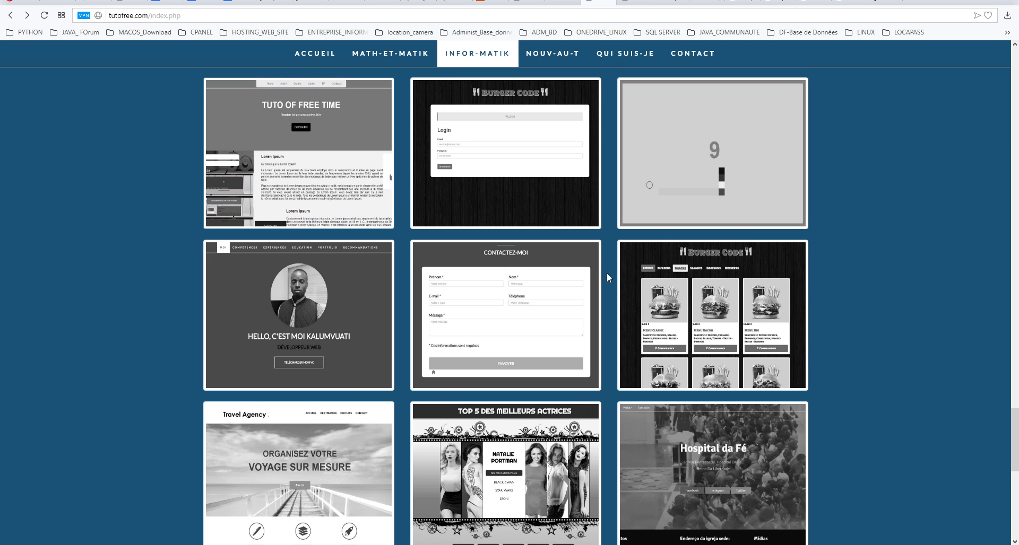
scroll(615, 276, down, 6)
scroll(616, 276, up, 10)
scroll(616, 287, up, 5)
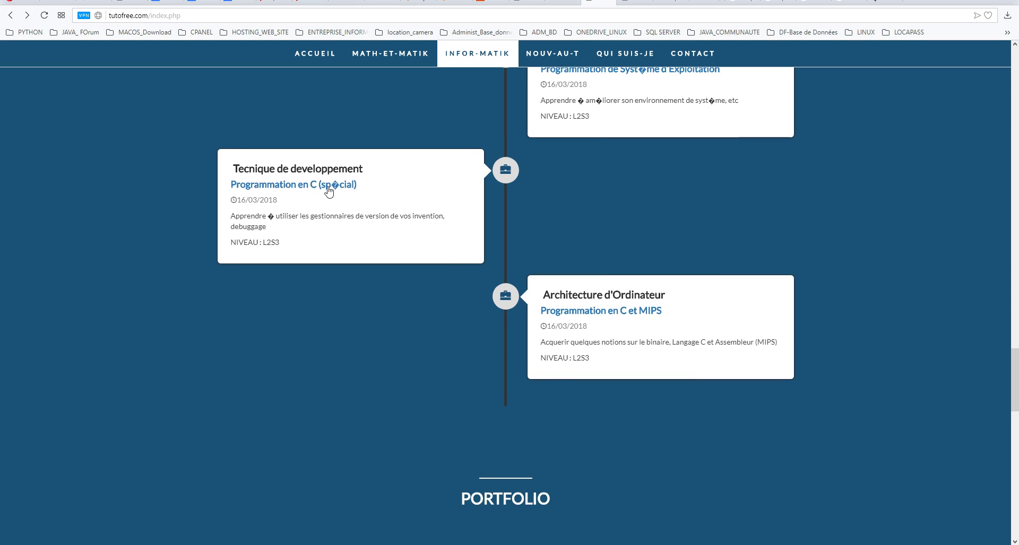
key(alt+Tab)
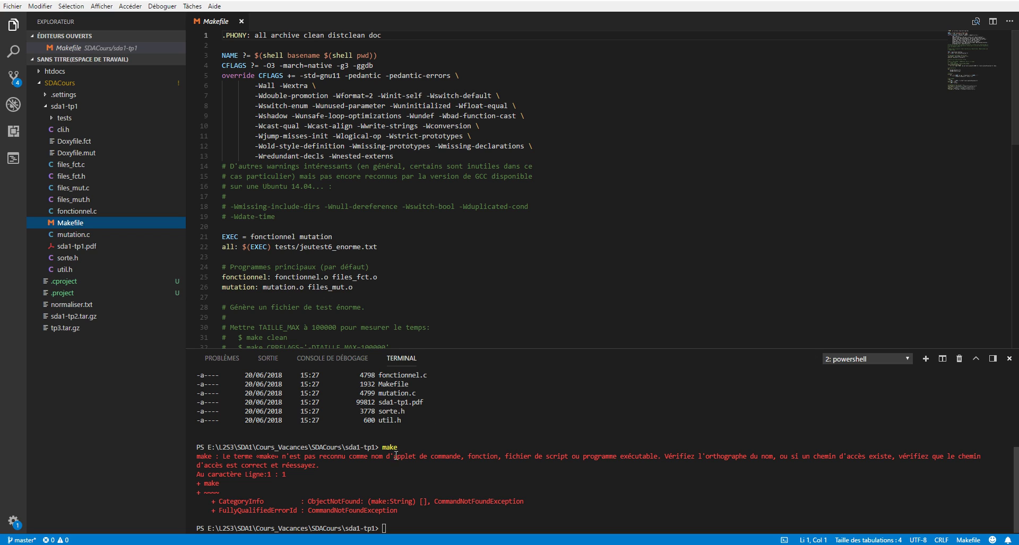
- Select the failed make output, compare it with the sda1-tp1.pdf sheet, and bring up Start
drag(401, 450, 387, 454)
key(alt+Tab)
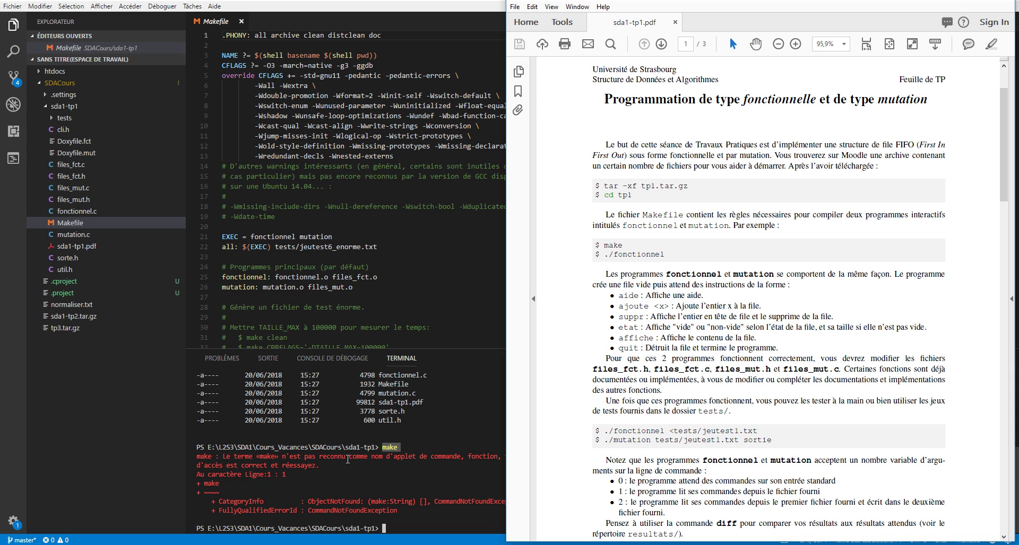
drag(405, 514, 201, 461)
key(super)
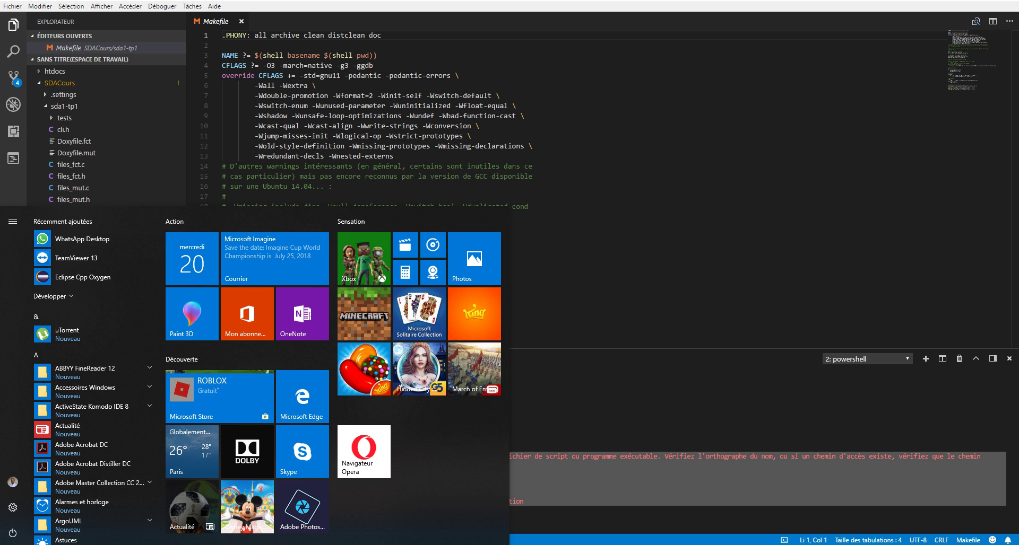
- View Ce PC in File Explorer and check its Propriétés system information
mouse_move(171, 544)
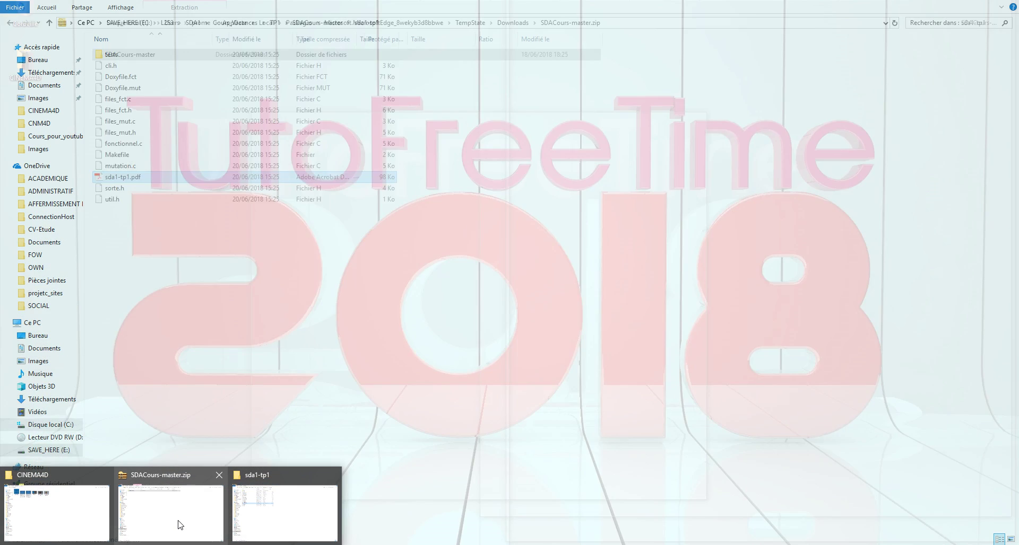
click(181, 525)
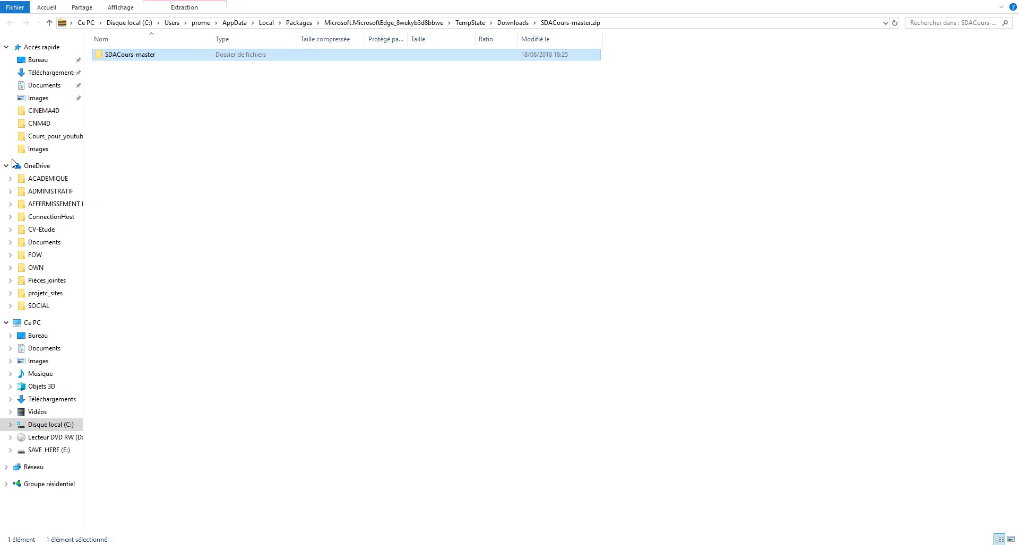
click(38, 325)
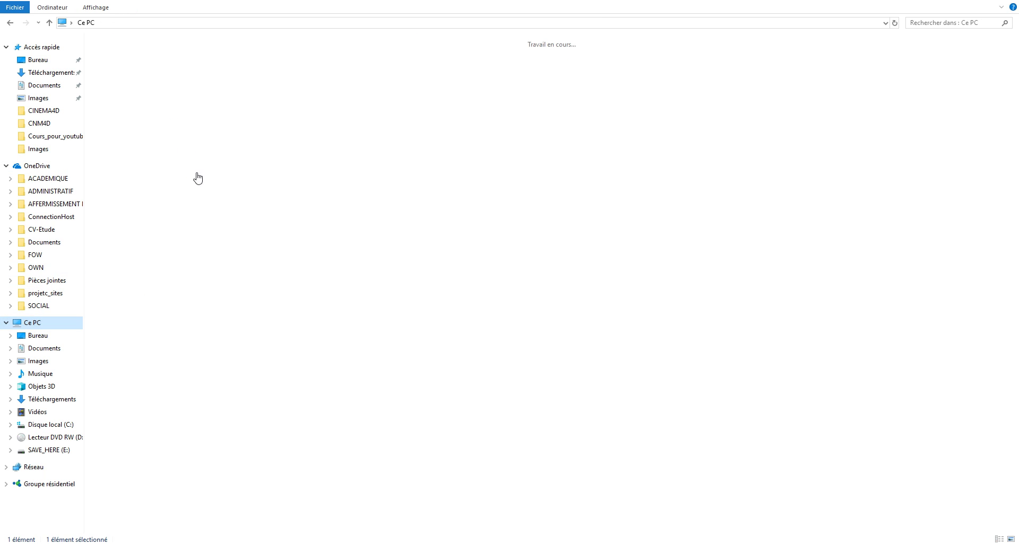
right_click(246, 280)
click(215, 381)
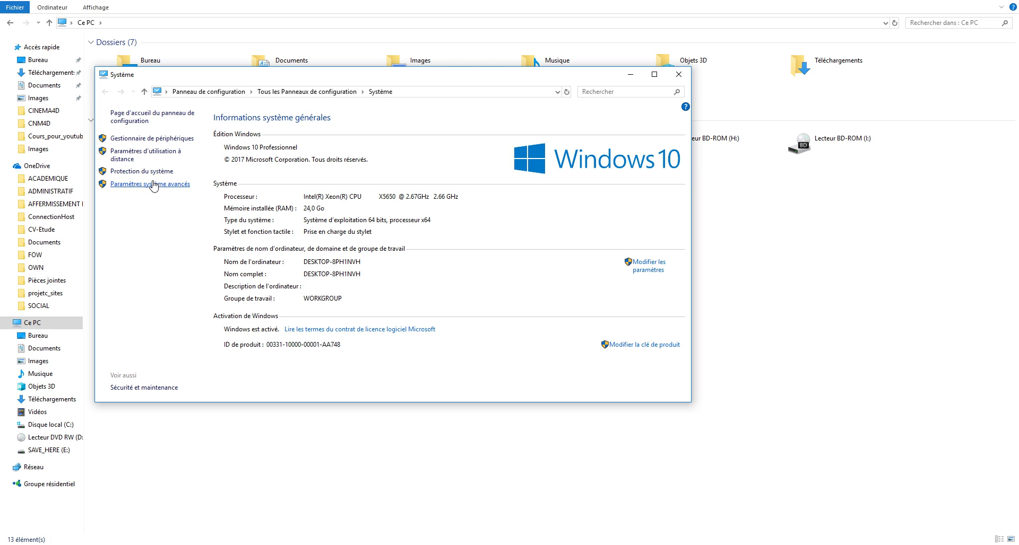
click(678, 74)
- Search Start for 'pannea' and open Panneau de configuration
key(super)
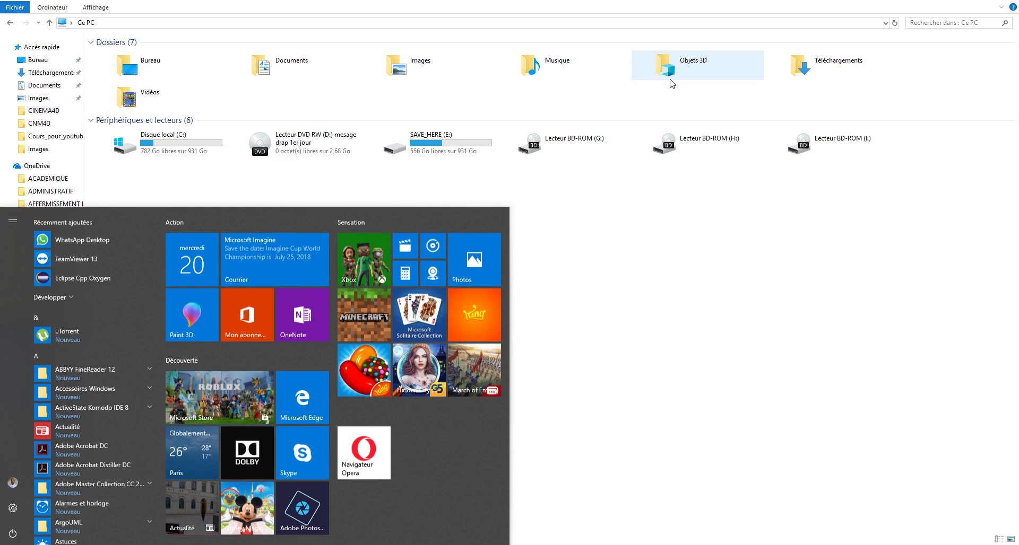
key(super+s)
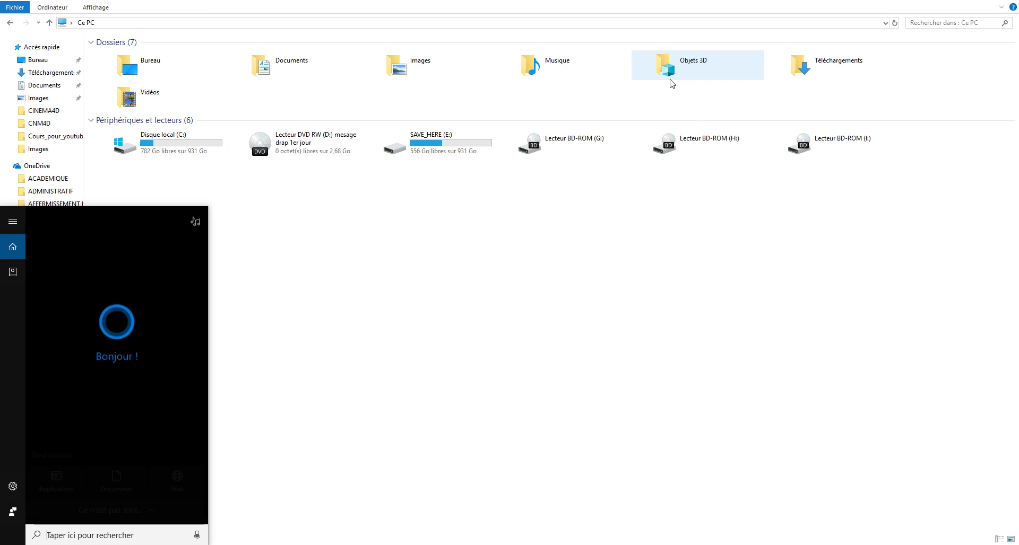
text(insta)
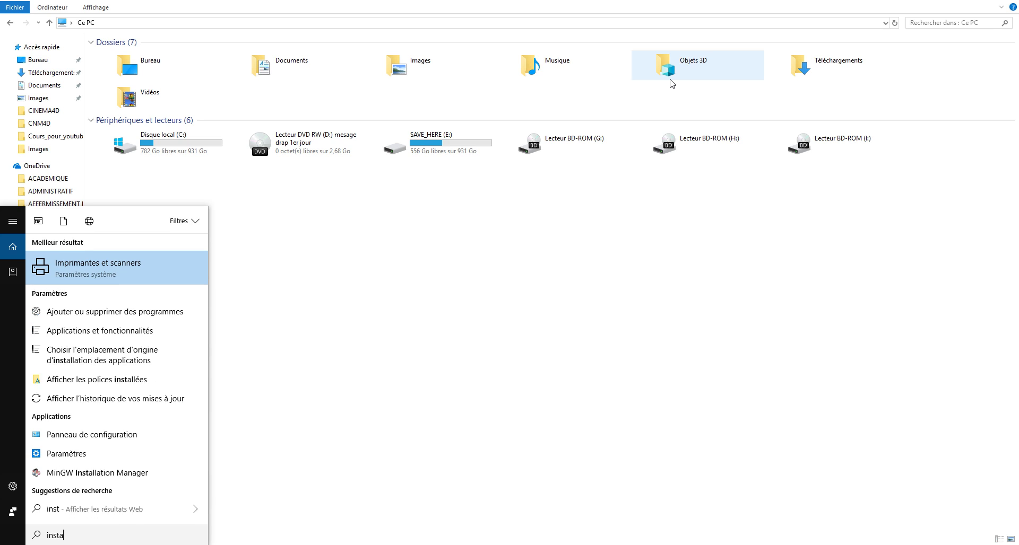
text(l)
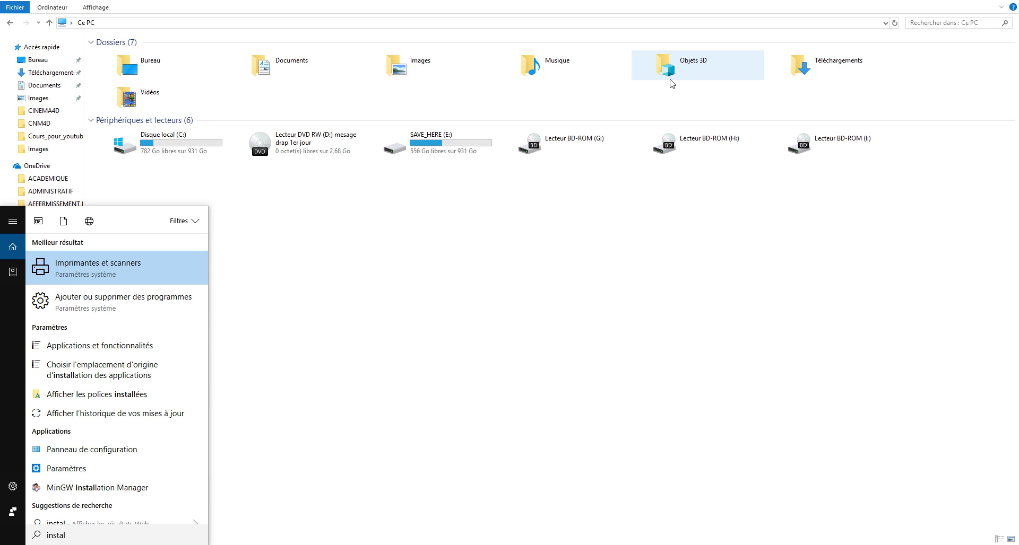
key(BackSpace)
key(BackSpace)
key(BackSpace)
key(BackSpace)
key(BackSpace)
key(BackSpace)
text(apll)
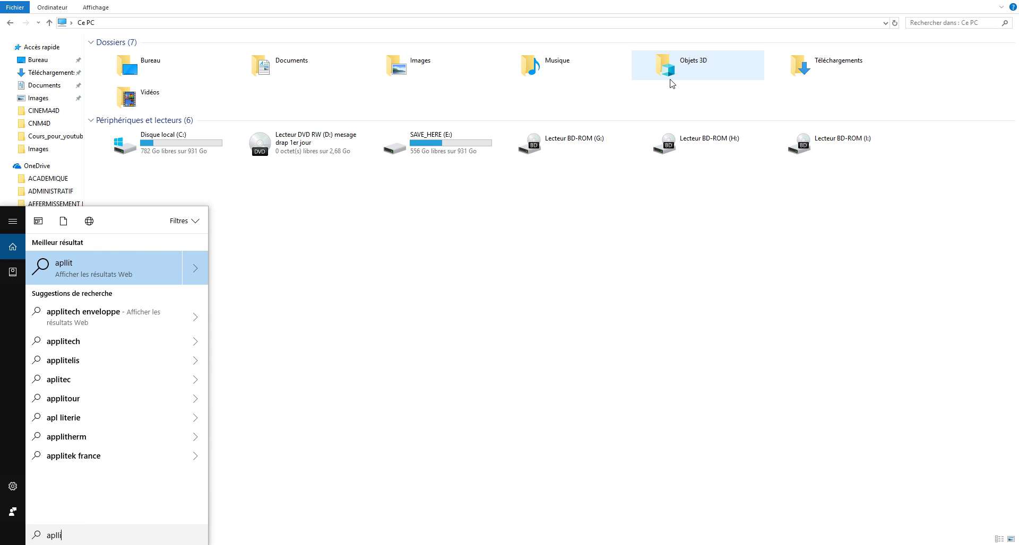
key(BackSpace)
text(icati)
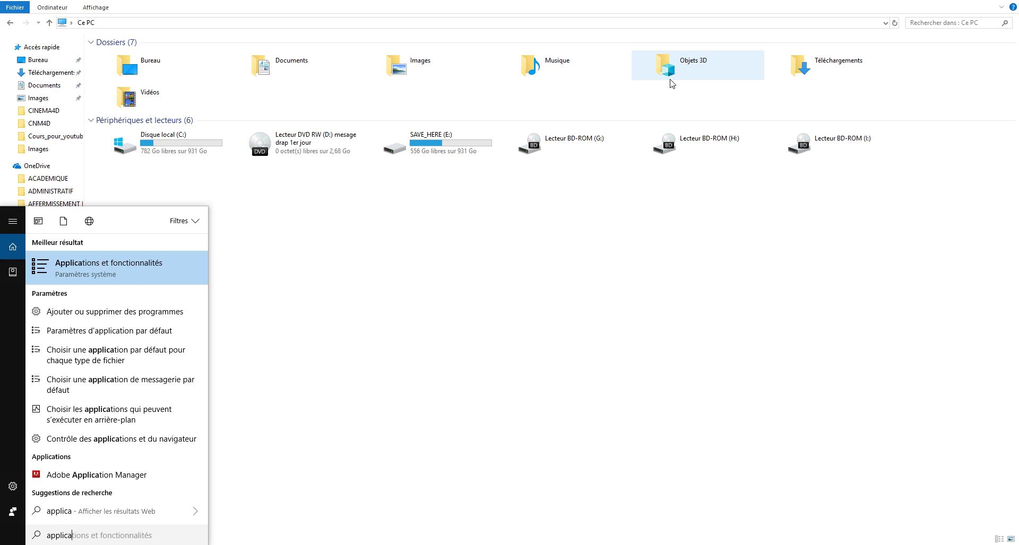
key(BackSpace)
key(BackSpace)
key(BackSpace)
key(BackSpace)
key(BackSpace)
key(BackSpace)
key(BackSpace)
key(BackSpace)
key(BackSpace)
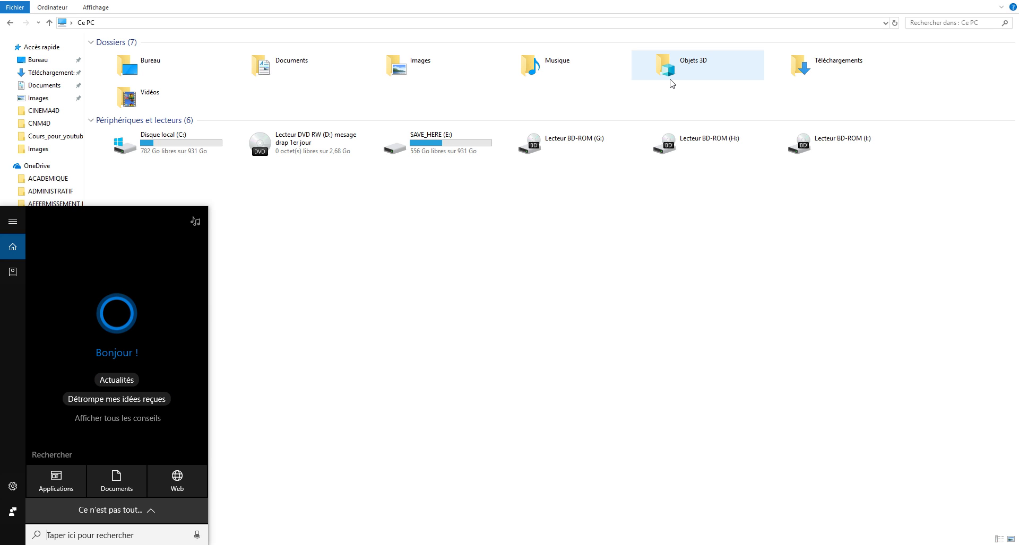
text(i)
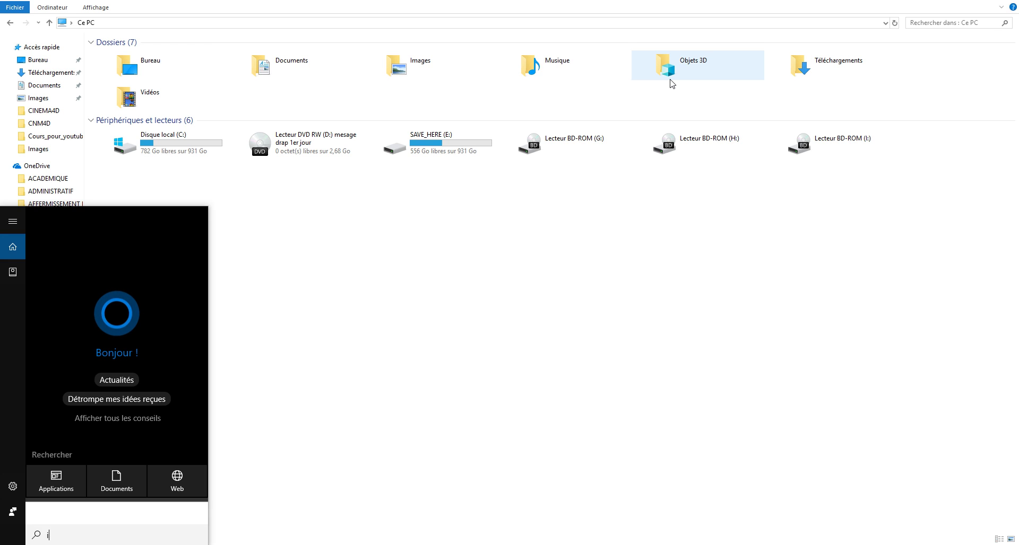
text(nstalltion de pr)
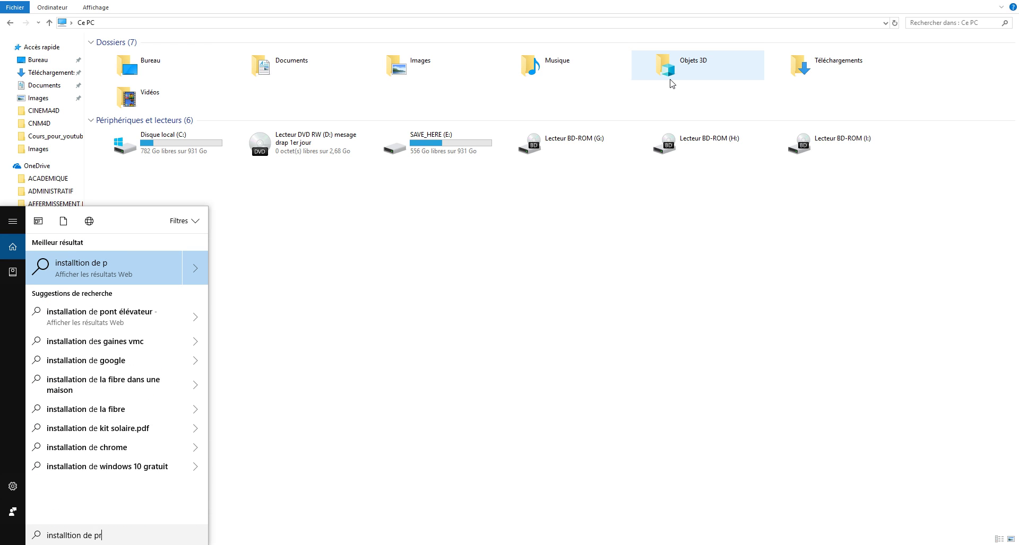
text(o)
text(gramm)
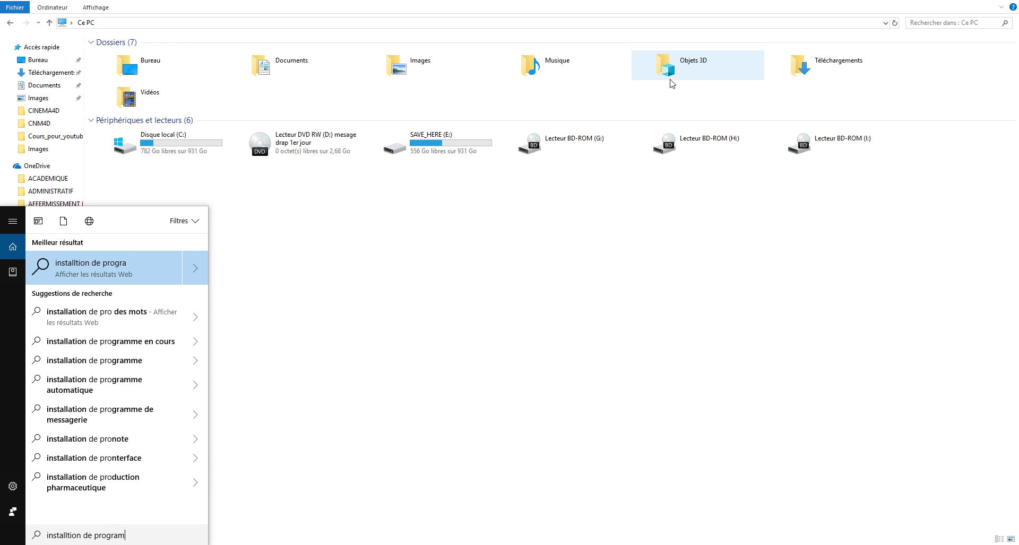
key(BackSpace)
key(BackSpace)
key(BackSpace)
key(BackSpace)
key(BackSpace)
key(BackSpace)
key(BackSpace)
key(BackSpace)
key(BackSpace)
key(BackSpace)
key(BackSpace)
key(BackSpace)
key(BackSpace)
key(BackSpace)
key(BackSpace)
key(BackSpace)
key(BackSpace)
key(BackSpace)
key(BackSpace)
key(BackSpace)
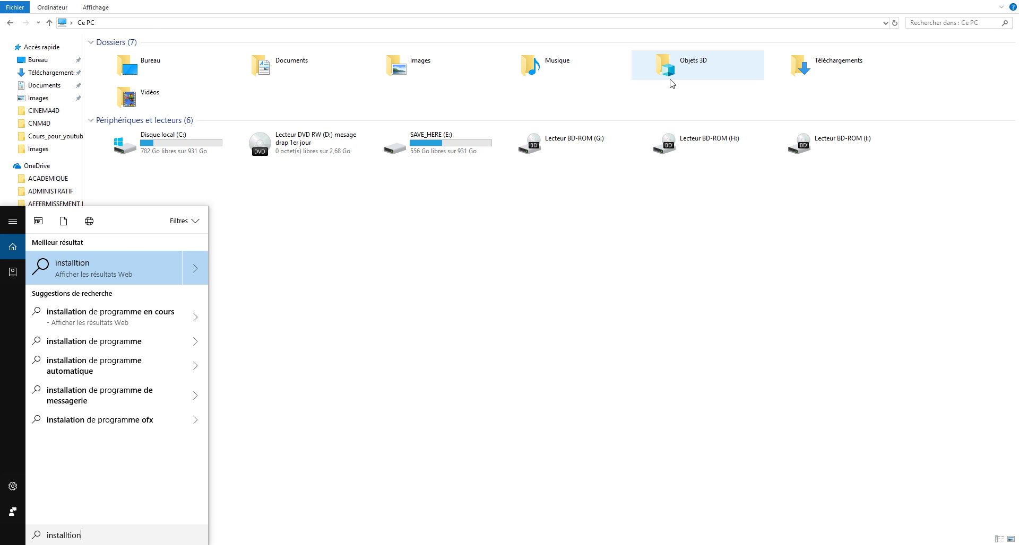
text(pannea)
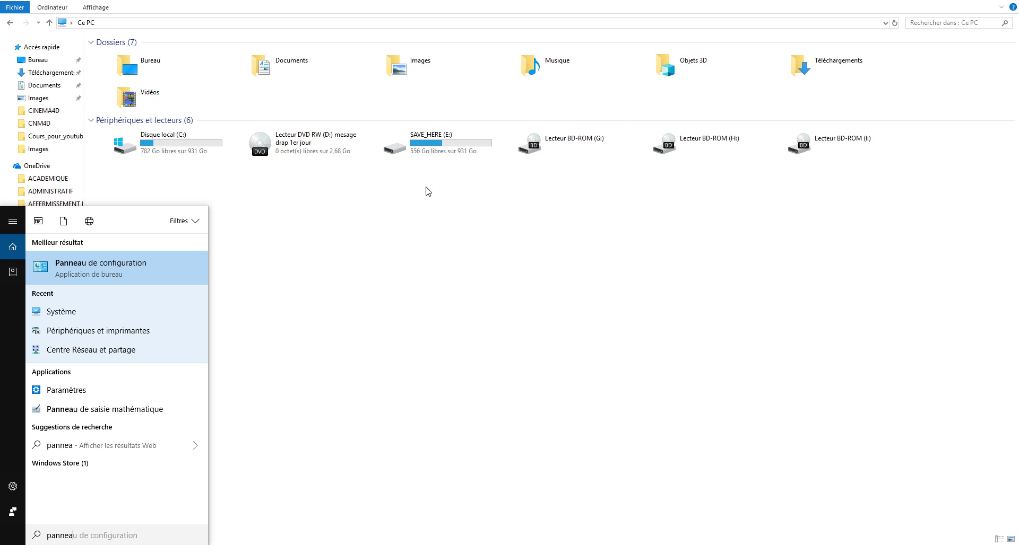
click(61, 263)
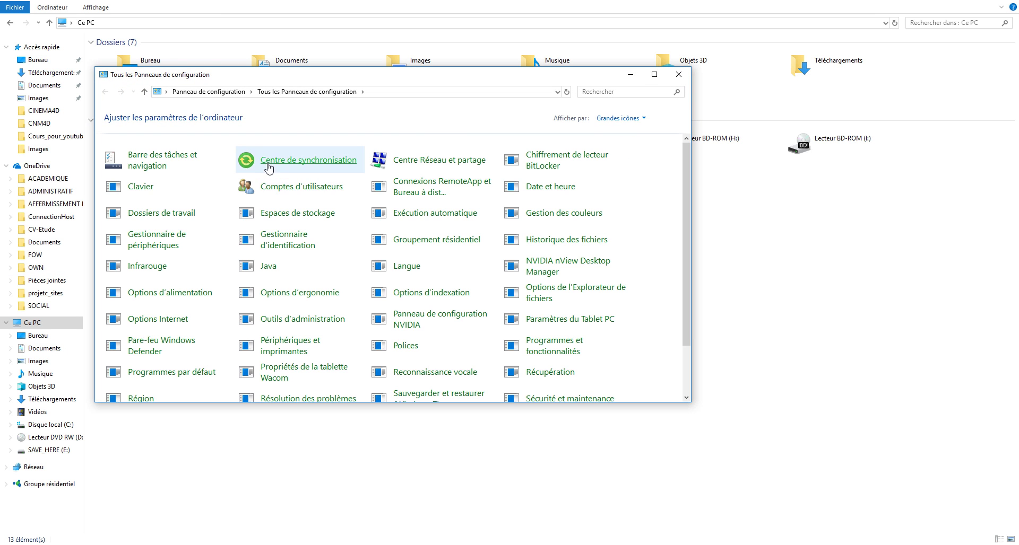
- Look at Options d'alimentation, then go back to the full Control Panel list
scroll(430, 239, down, 2)
scroll(604, 282, up, 2)
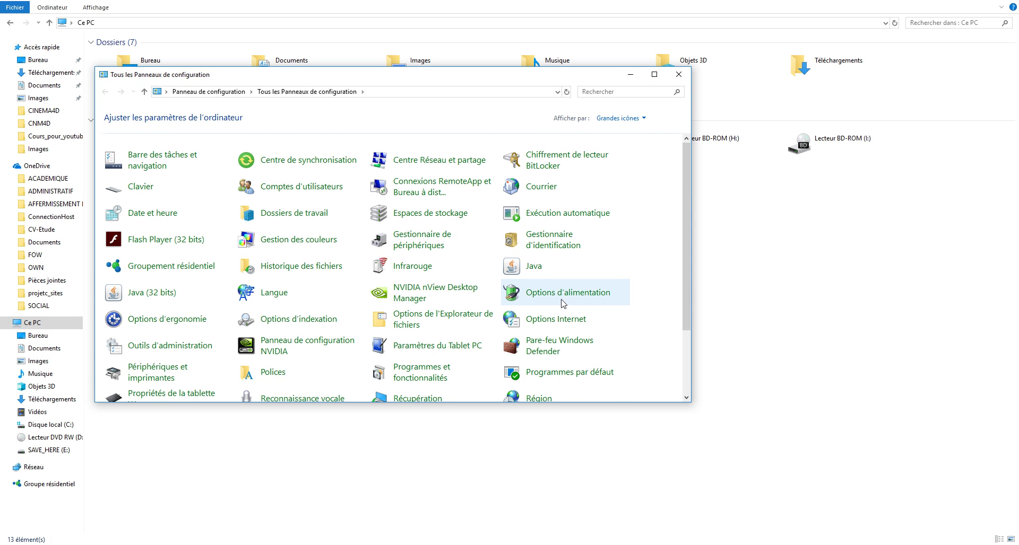
click(563, 357)
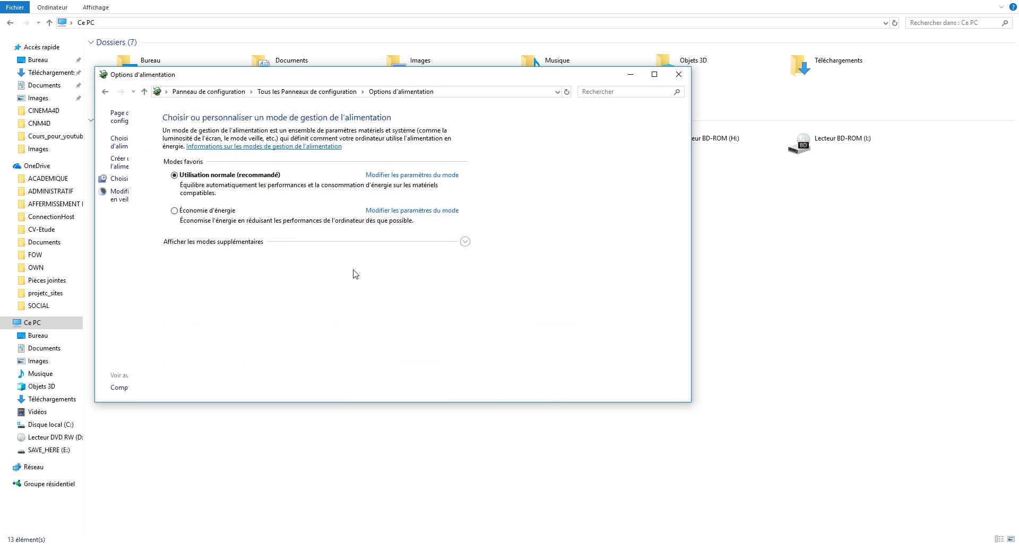
click(105, 93)
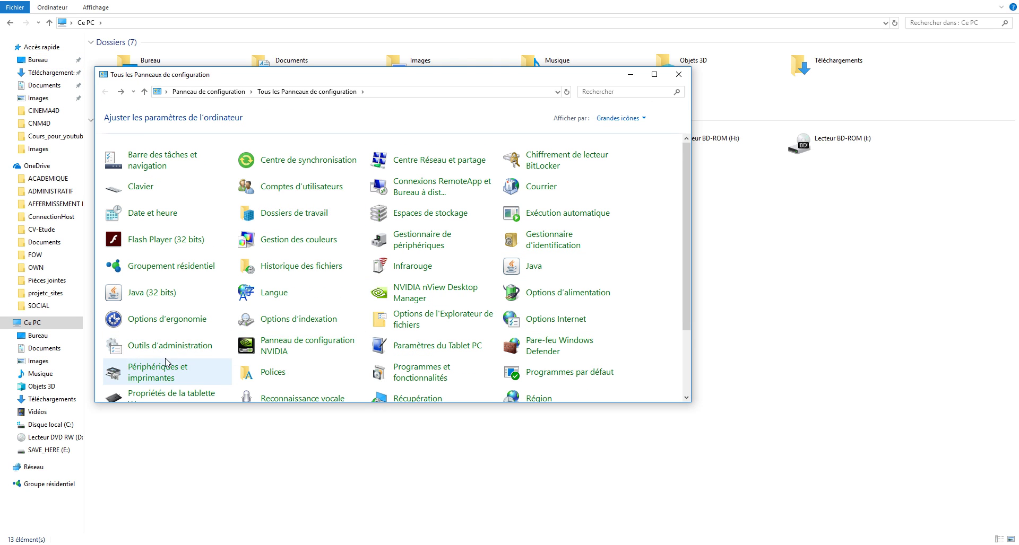
- In Programmes et fonctionnalités' Windows features, tick 'Sous-système Windows pour Linux' and confirm with OK
click(405, 378)
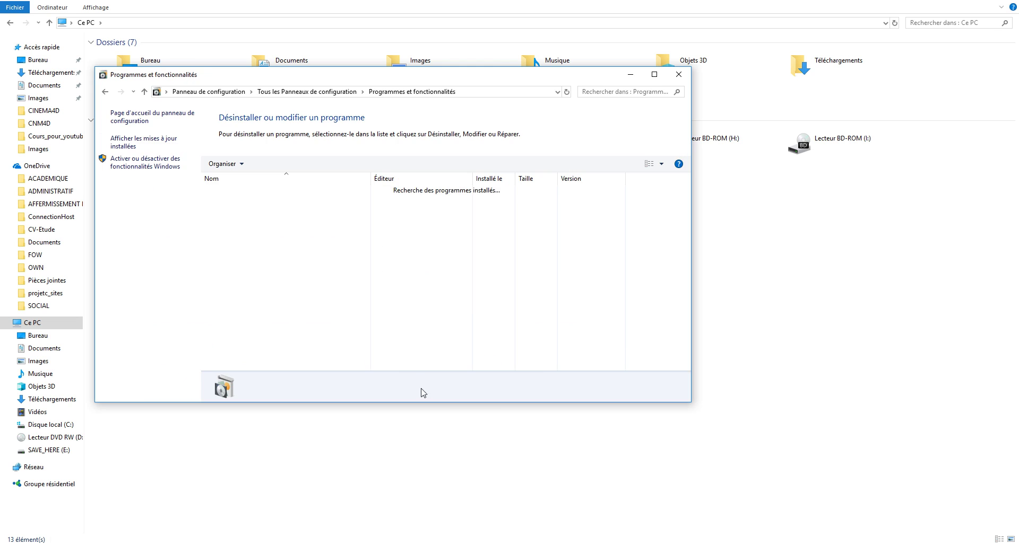
click(135, 166)
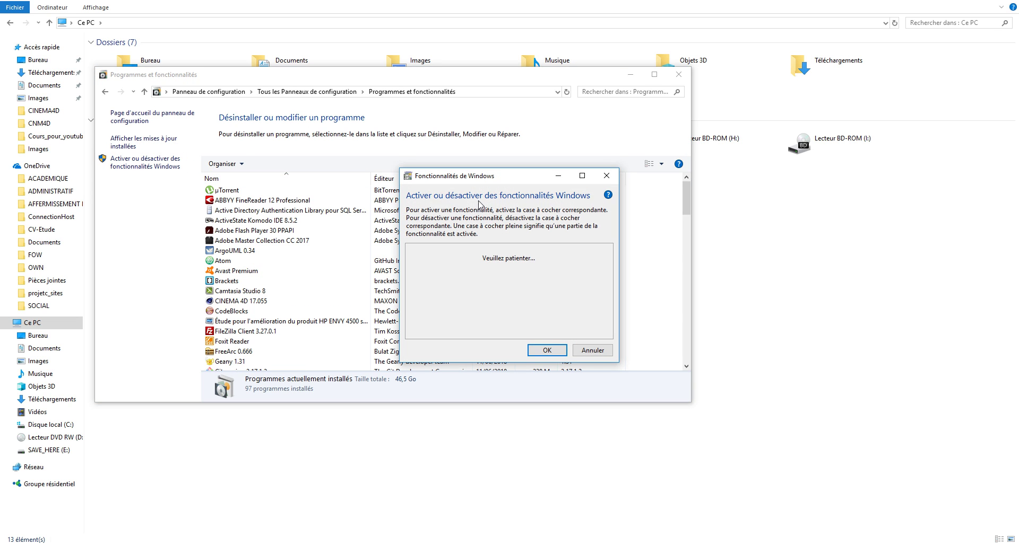
drag(469, 182, 393, 117)
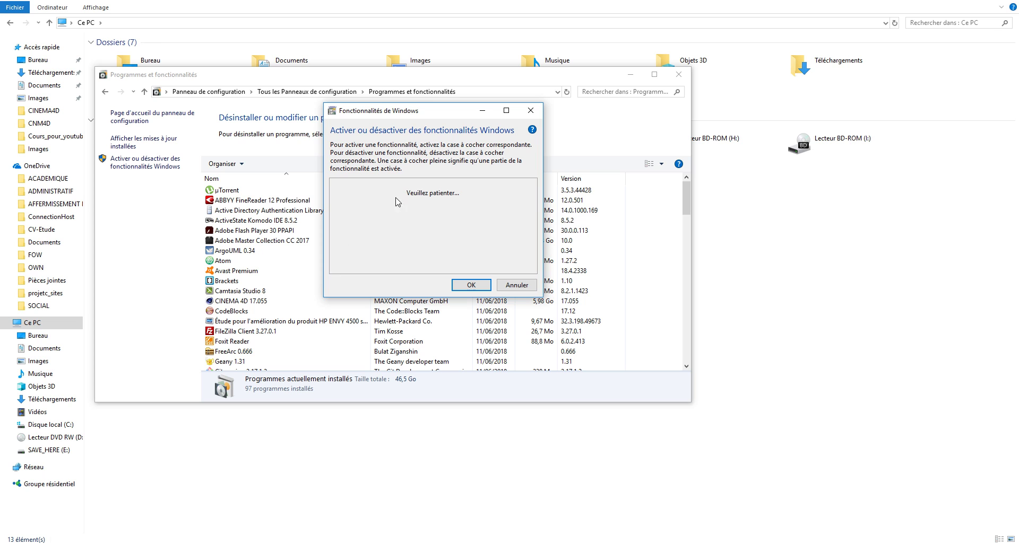
scroll(382, 223, down, 5)
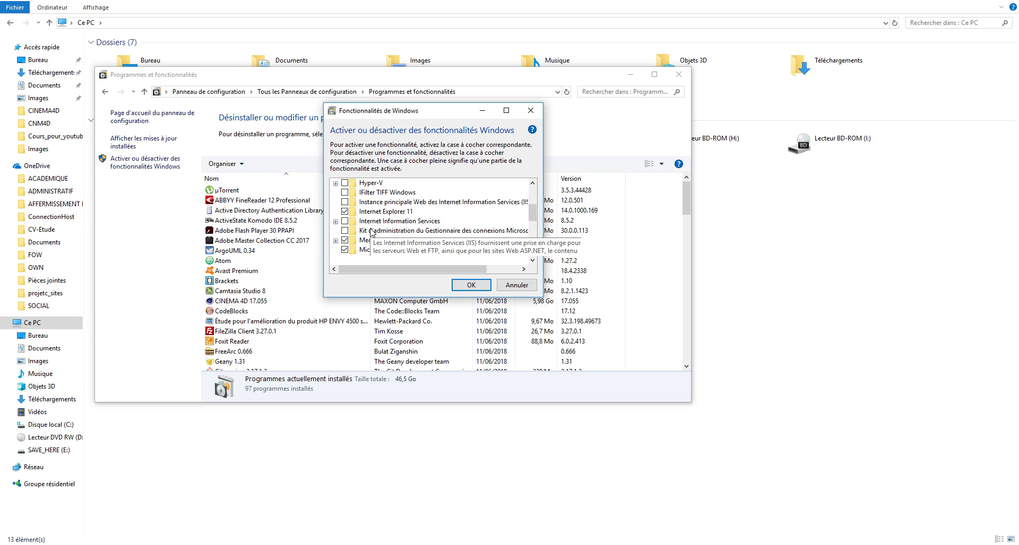
scroll(372, 232, down, 4)
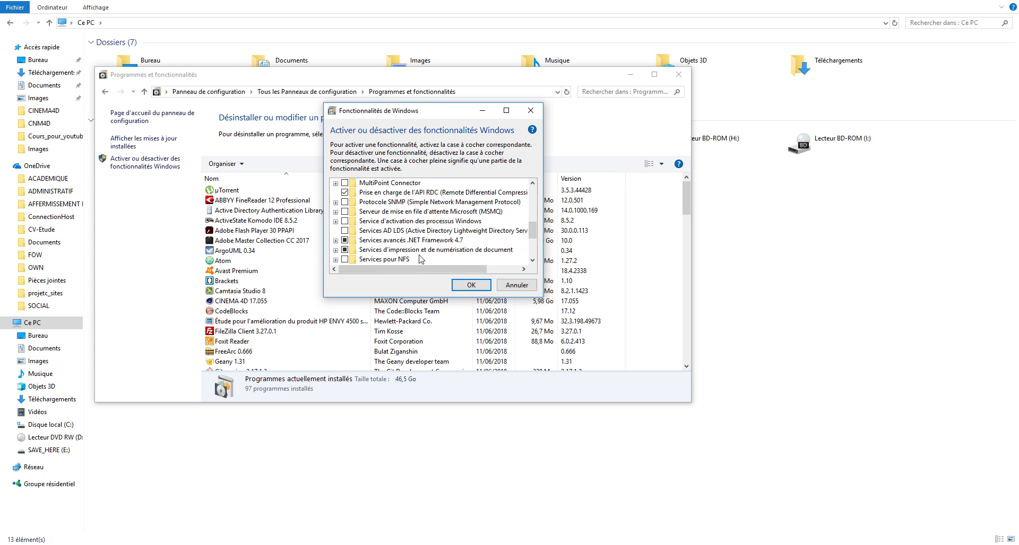
scroll(420, 258, down, 3)
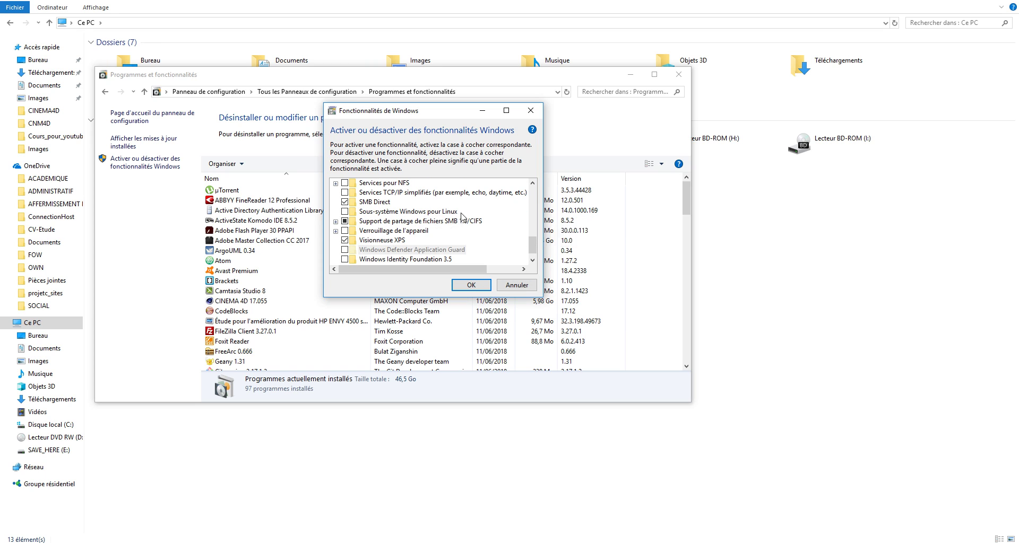
click(345, 211)
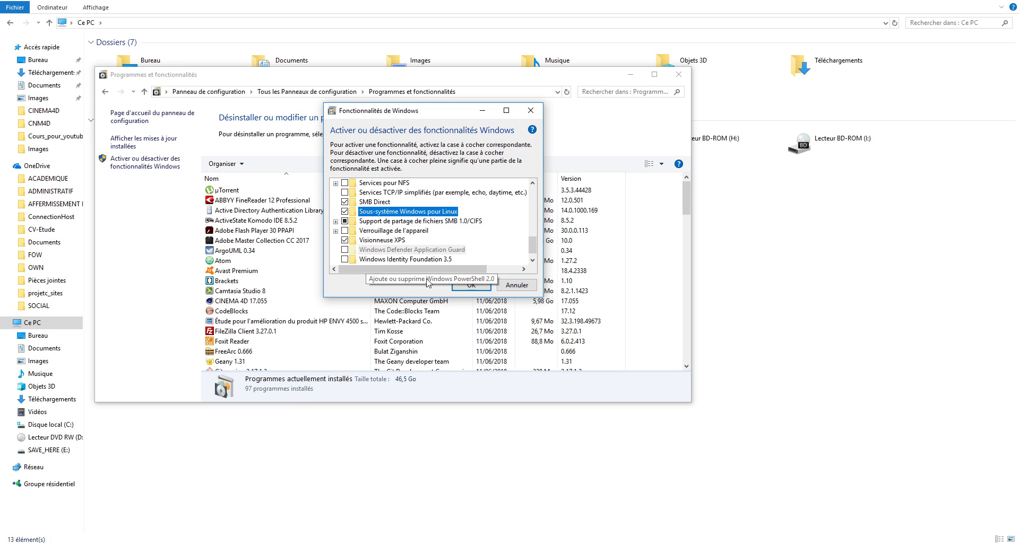
click(464, 286)
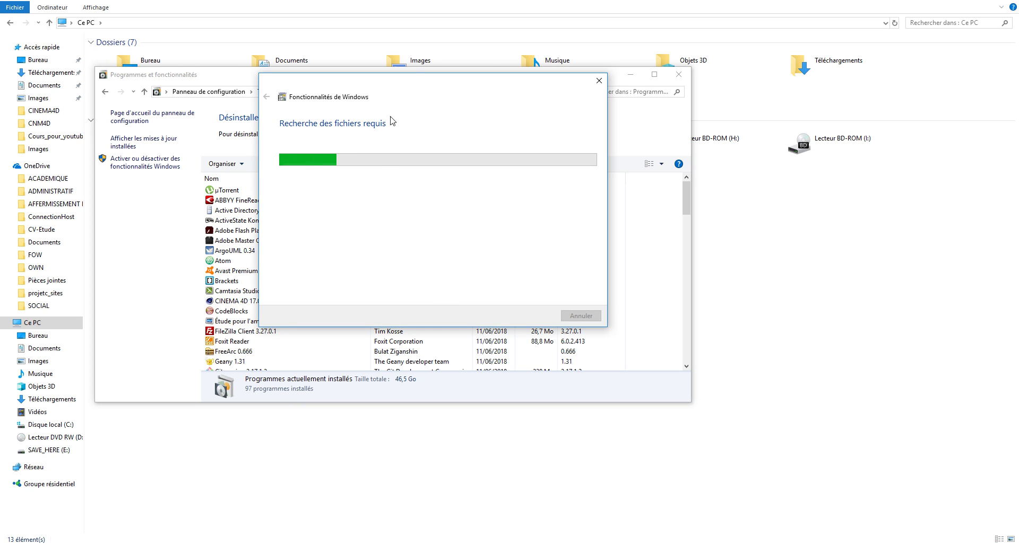
- Open the Ubuntu 18.04 page in Microsoft Store, then minimize the Store window
drag(338, 98, 333, 99)
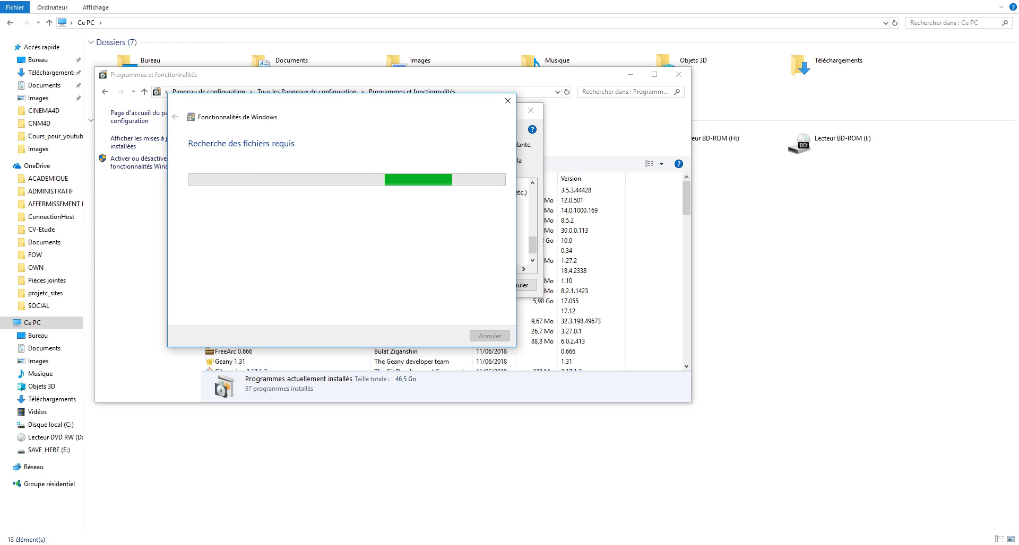
key(super)
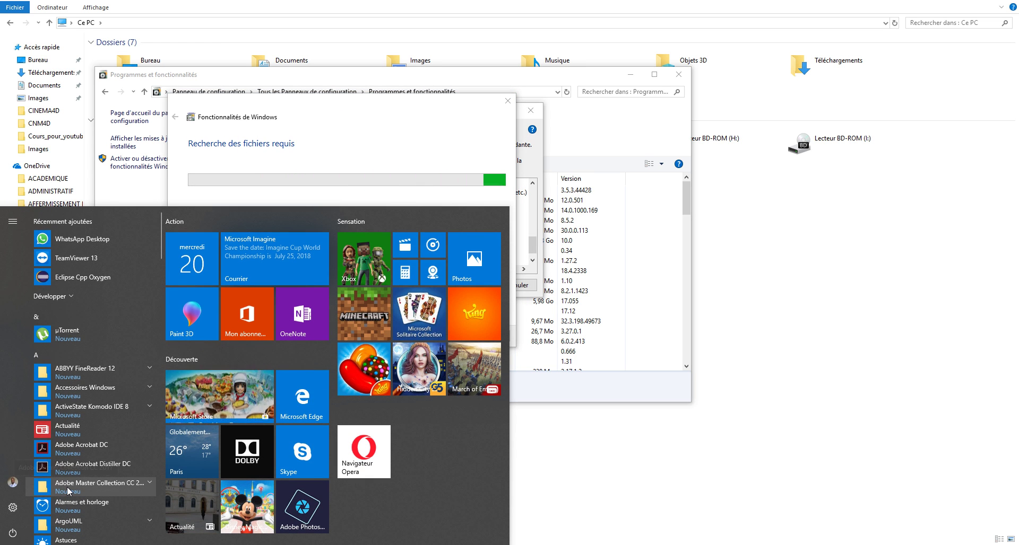
text(ubuntu)
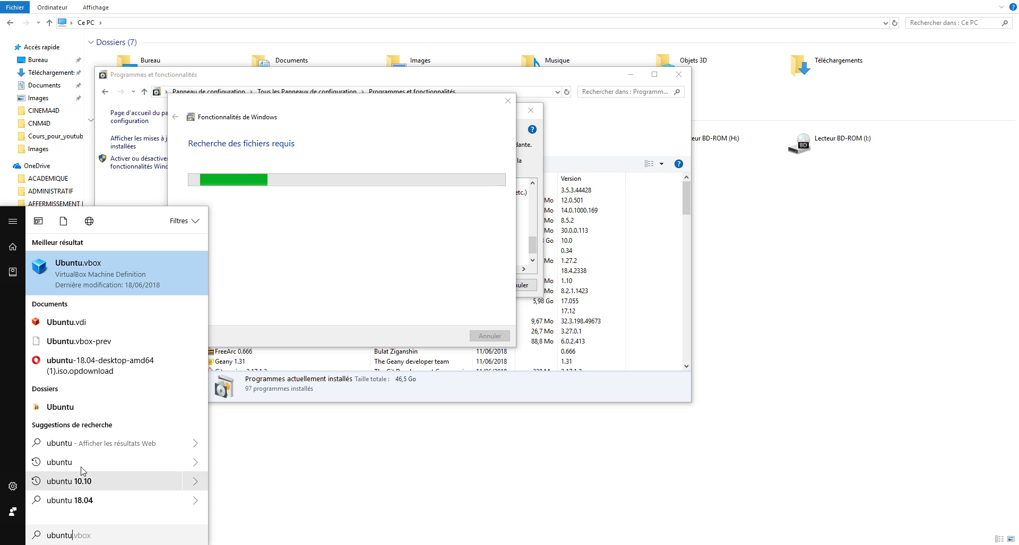
key(Return)
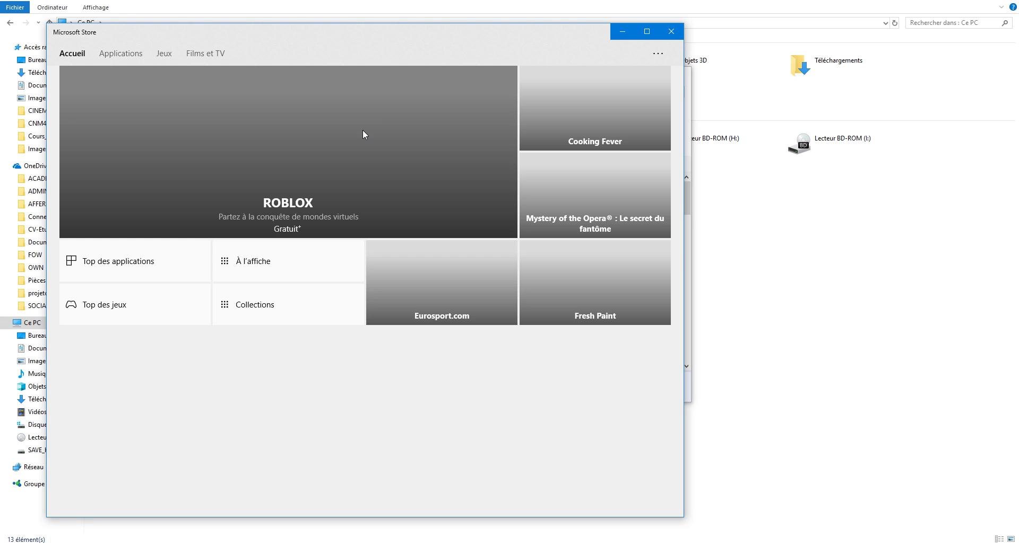
click(496, 61)
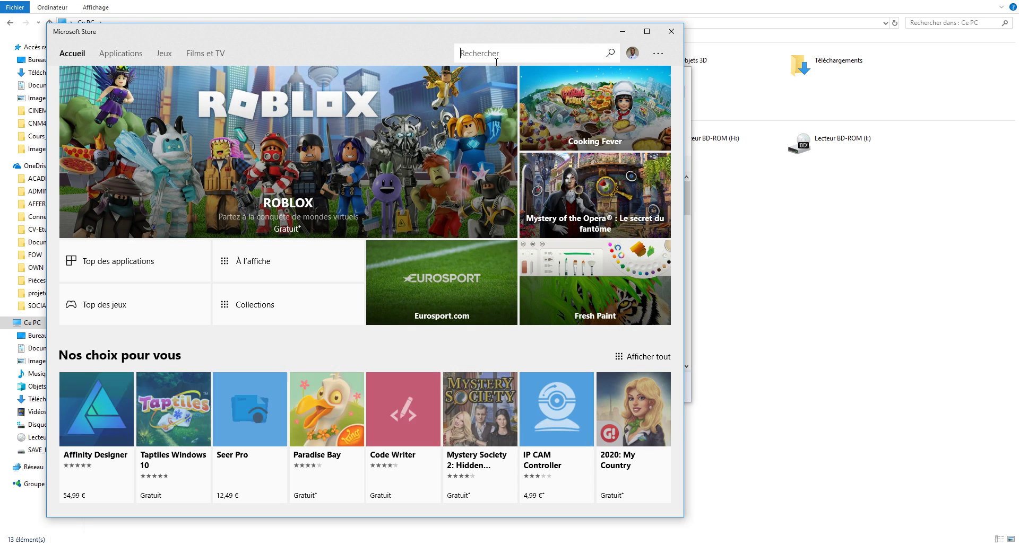
text(ubuntu)
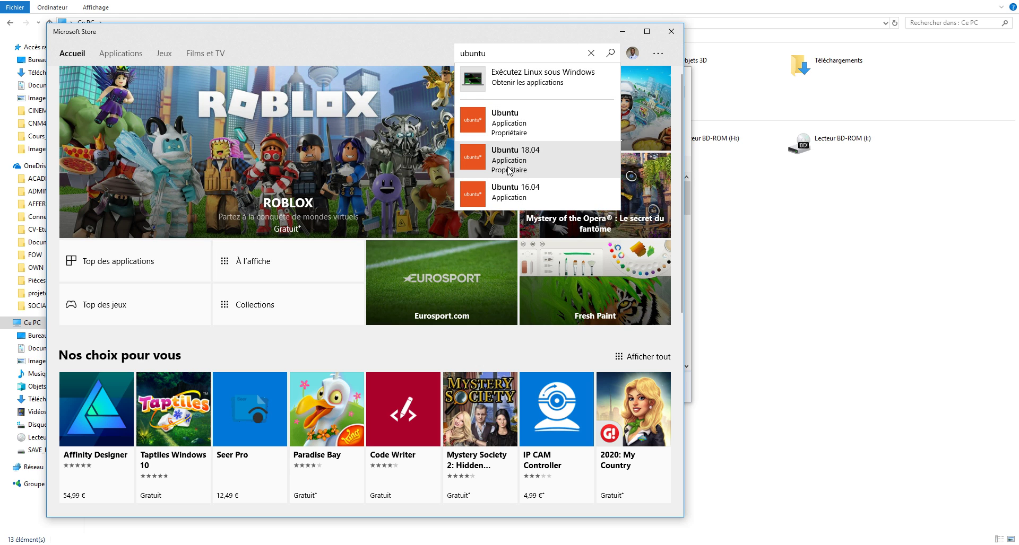
click(534, 164)
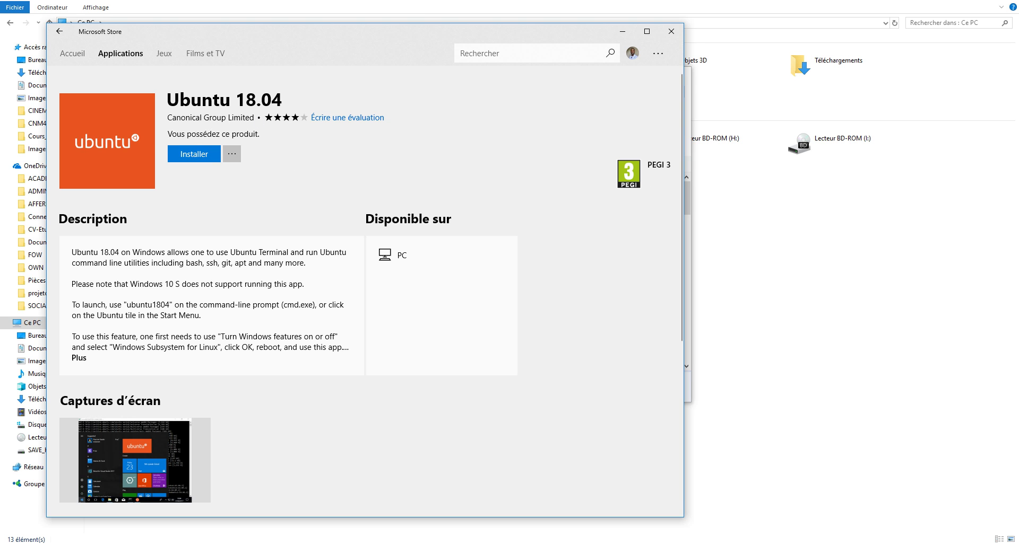
click(622, 32)
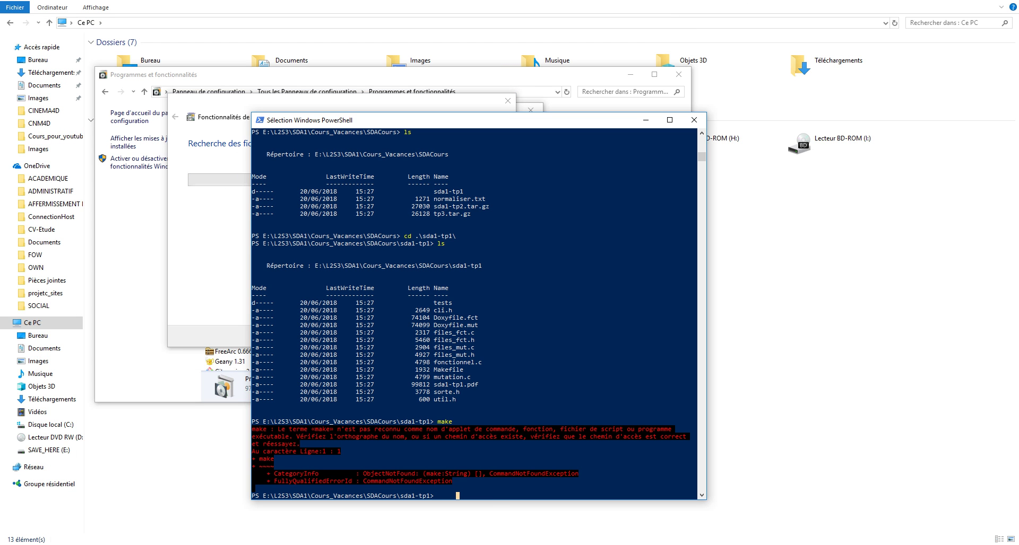
- Run the ubuntu command in PowerShell, where it is not recognised
click(522, 544)
click(491, 496)
text(ubuntu)
key(Return)
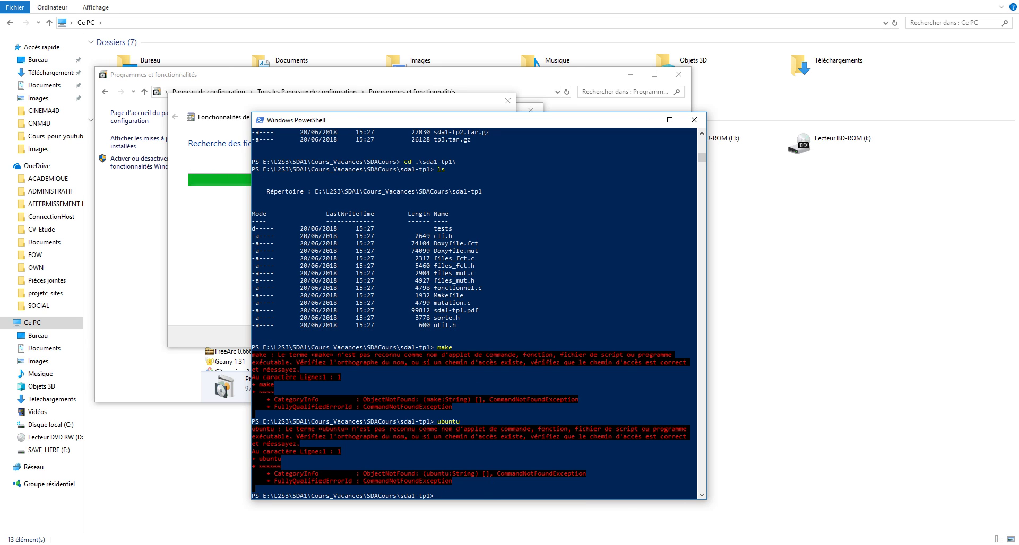
- Run ubuntu in VS Code's terminal too, clear it, and close the PowerShell window
click(374, 544)
click(394, 527)
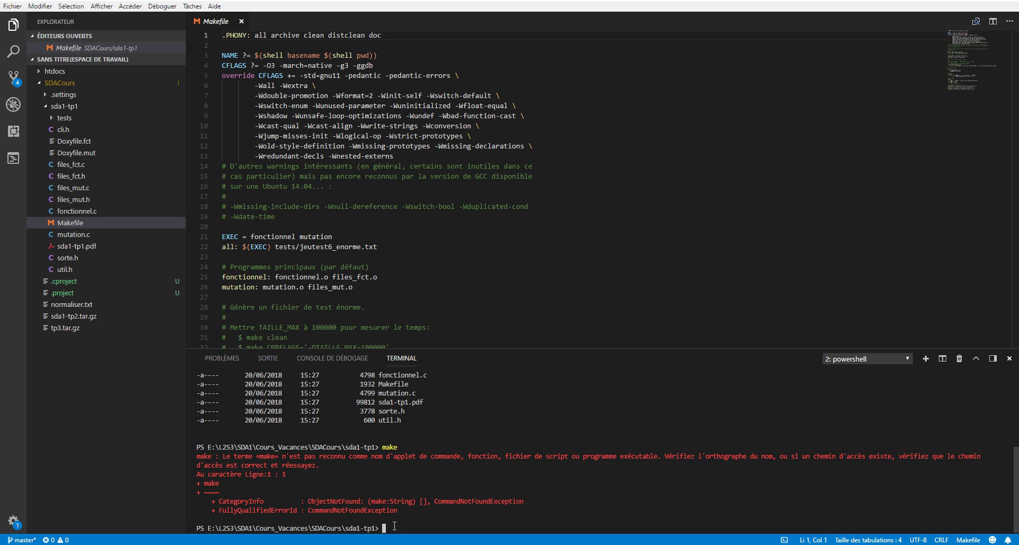
text(ubuntu)
key(Return)
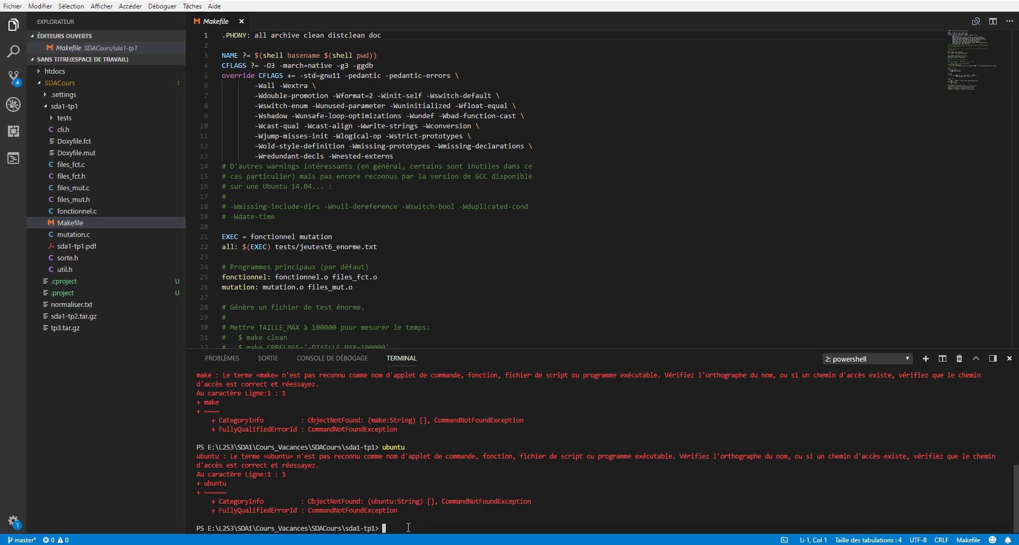
text(lear)
key(Return)
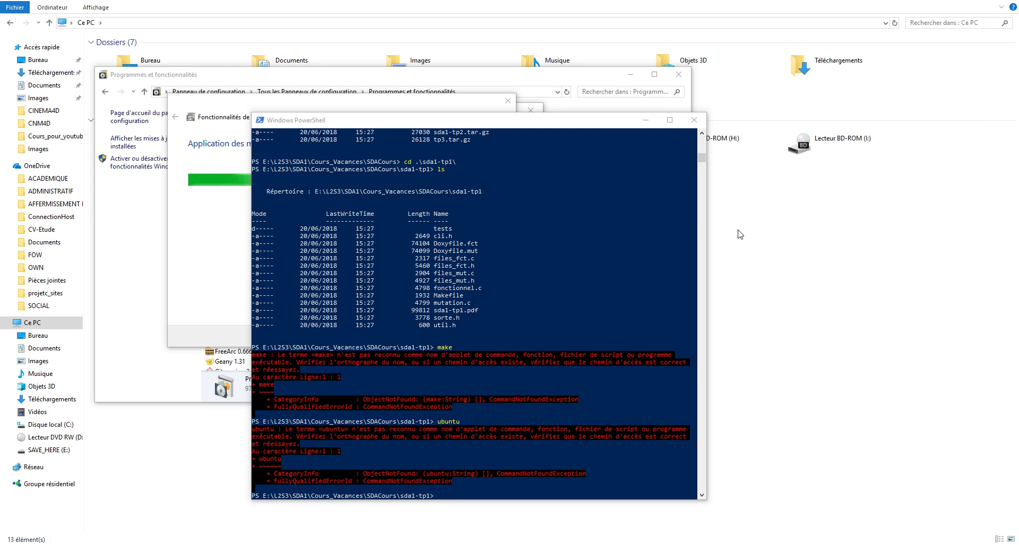
click(687, 114)
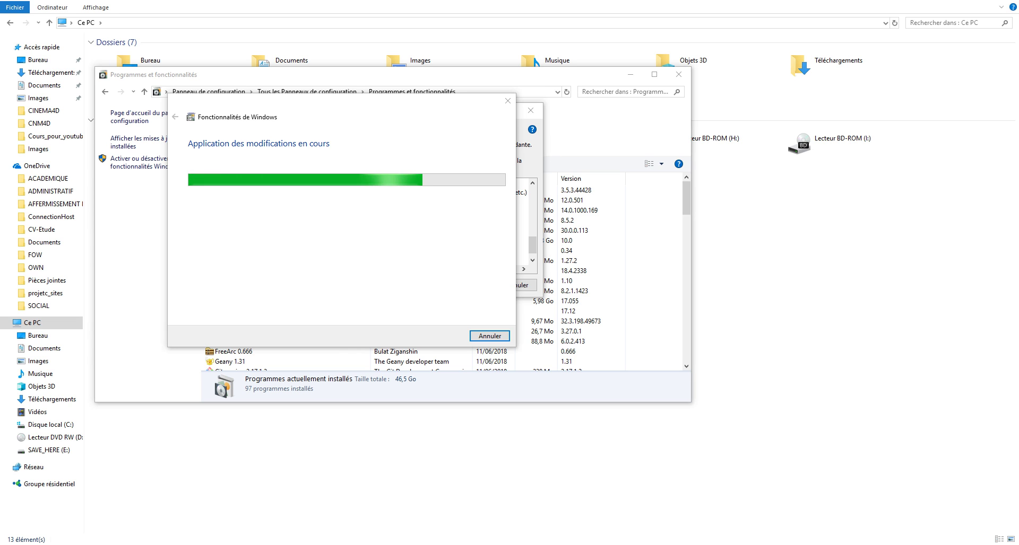
- Show the Ubuntu VM full screen with VS Code's SDACours file tree visible
mouse_move(239, 540)
click(240, 533)
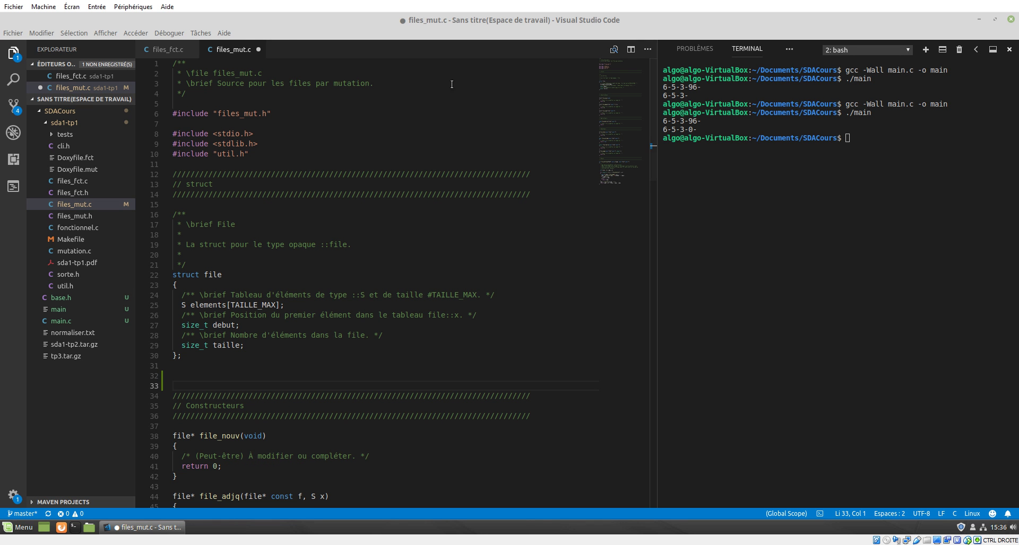
click(72, 6)
click(84, 20)
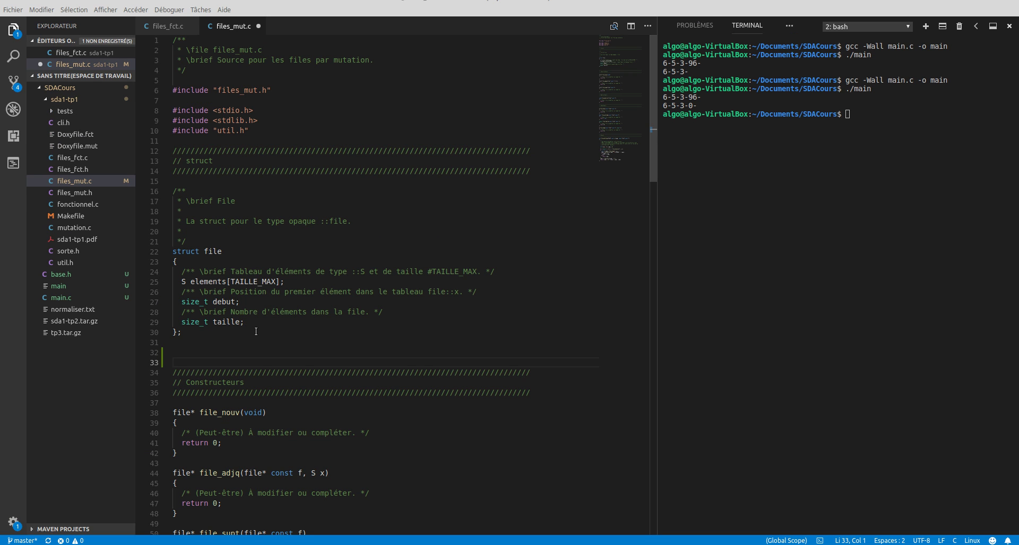
click(13, 29)
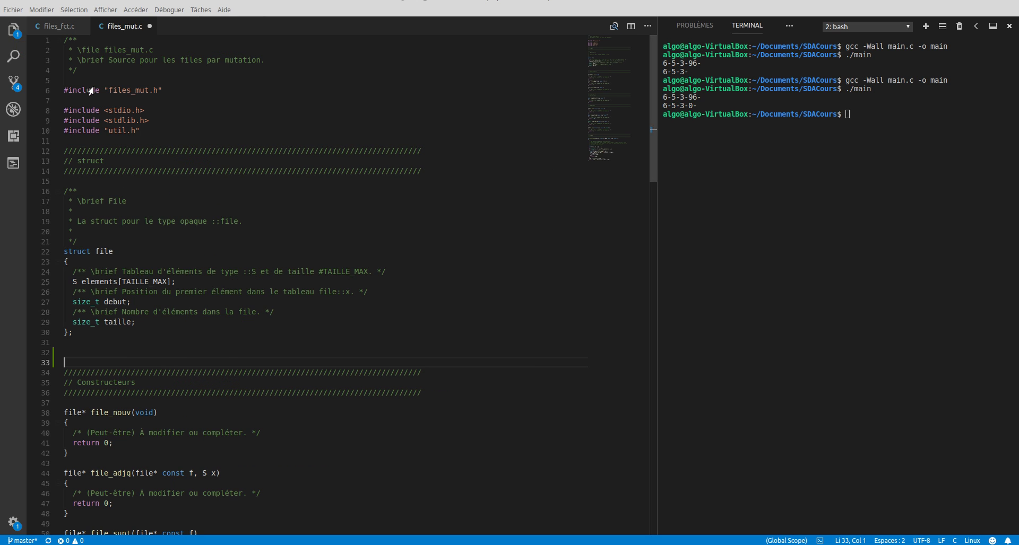
click(15, 30)
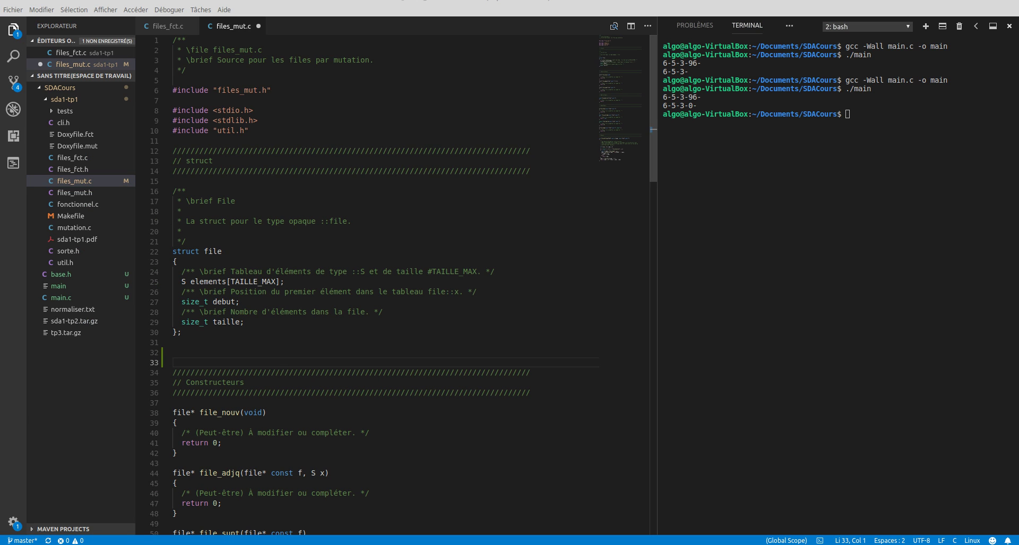
- Open a bash terminal with Ctrl+Alt+T and list the home folder with ls after cls fails
key(ctrl+alt+t)
drag(490, 153, 500, 168)
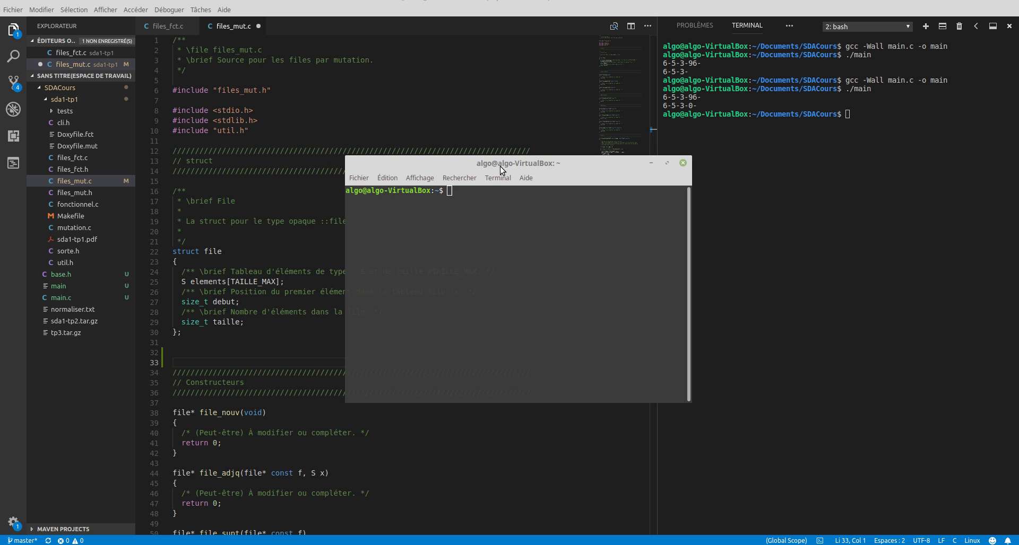
text(cls)
key(Return)
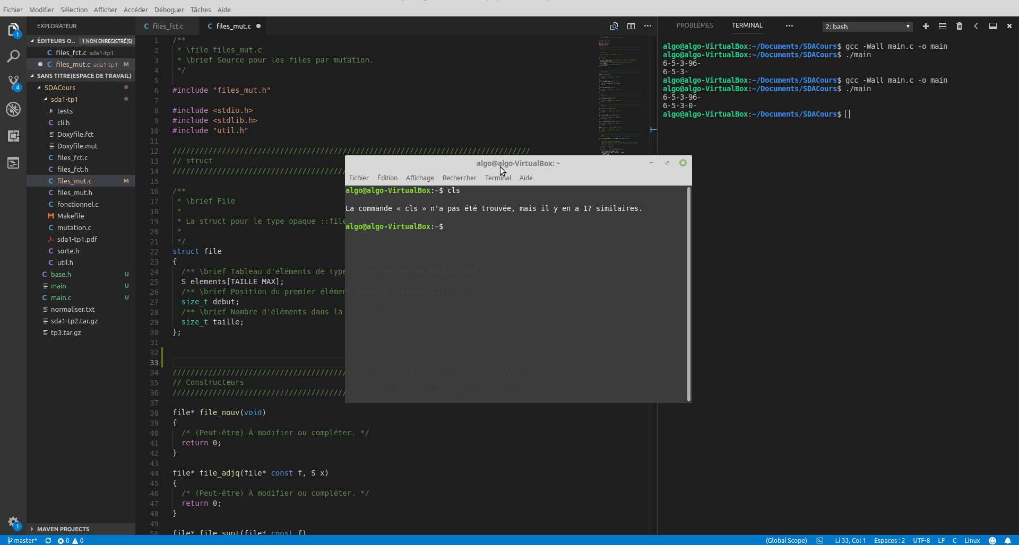
text(ls)
key(Return)
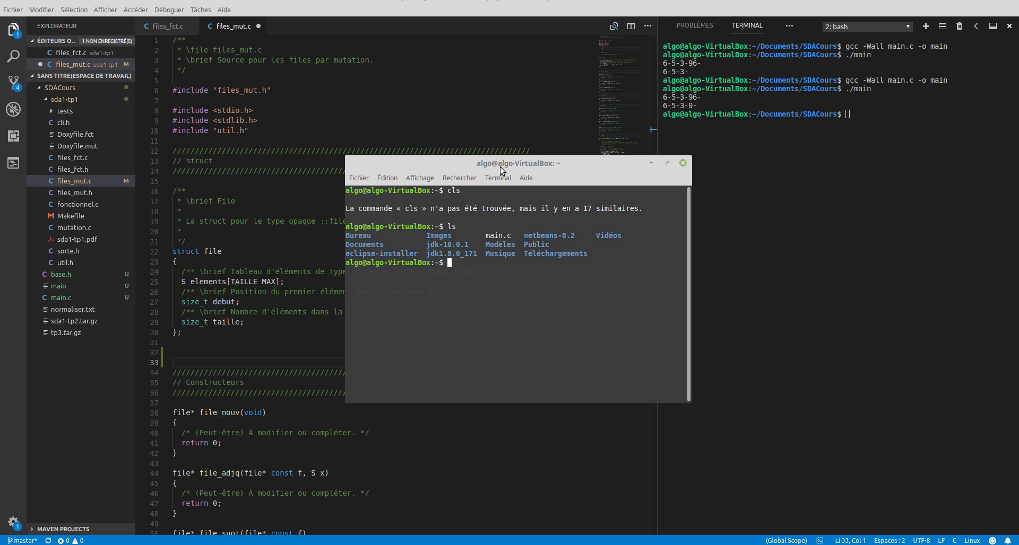
text(cd)
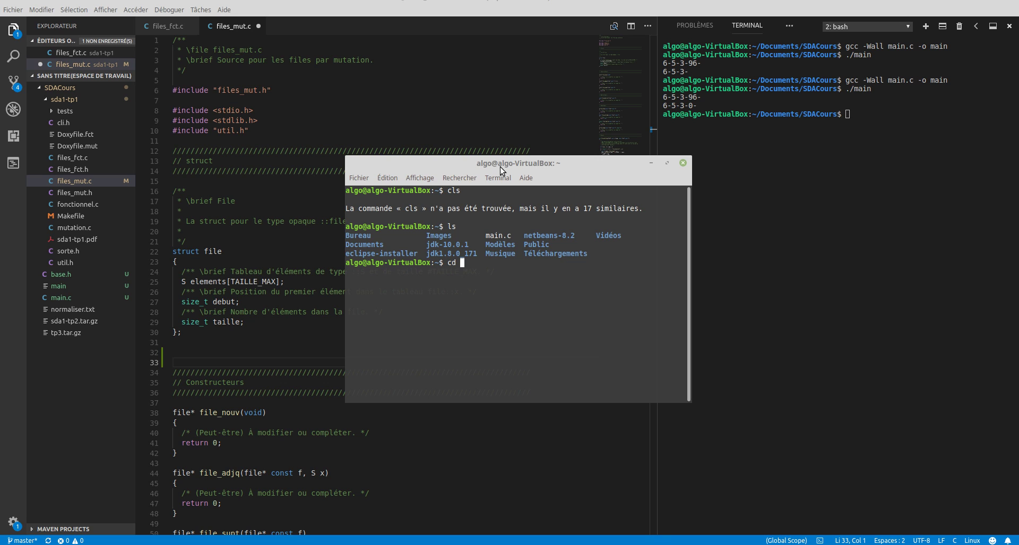